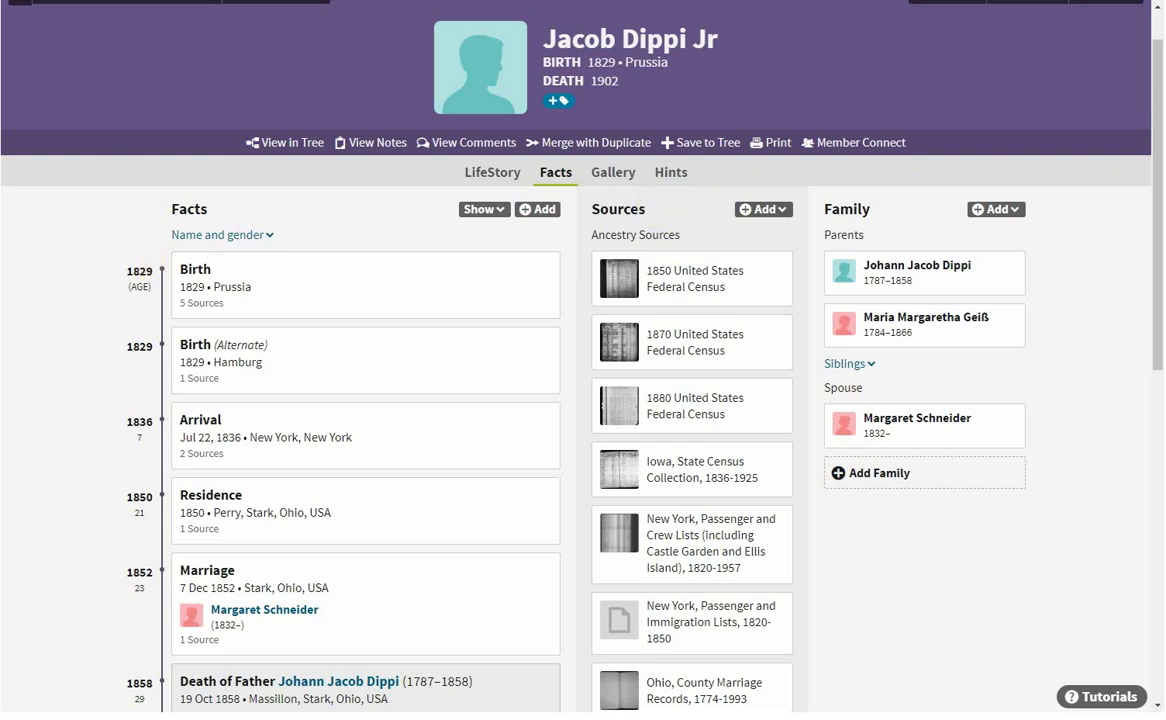
Step: Upload the "This record has been added to Legacy Family Tree" image to the person's media gallery
left_click_drag(0, 140, 688, 65)
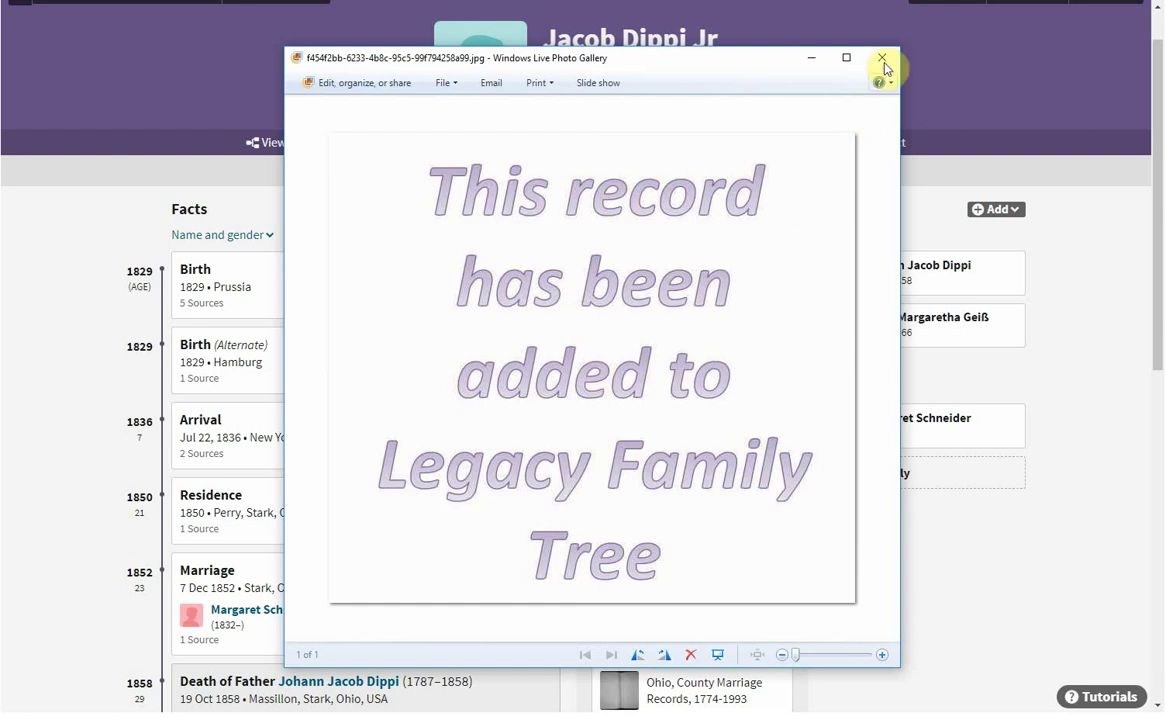
left_click_drag(734, 68, 2, 5)
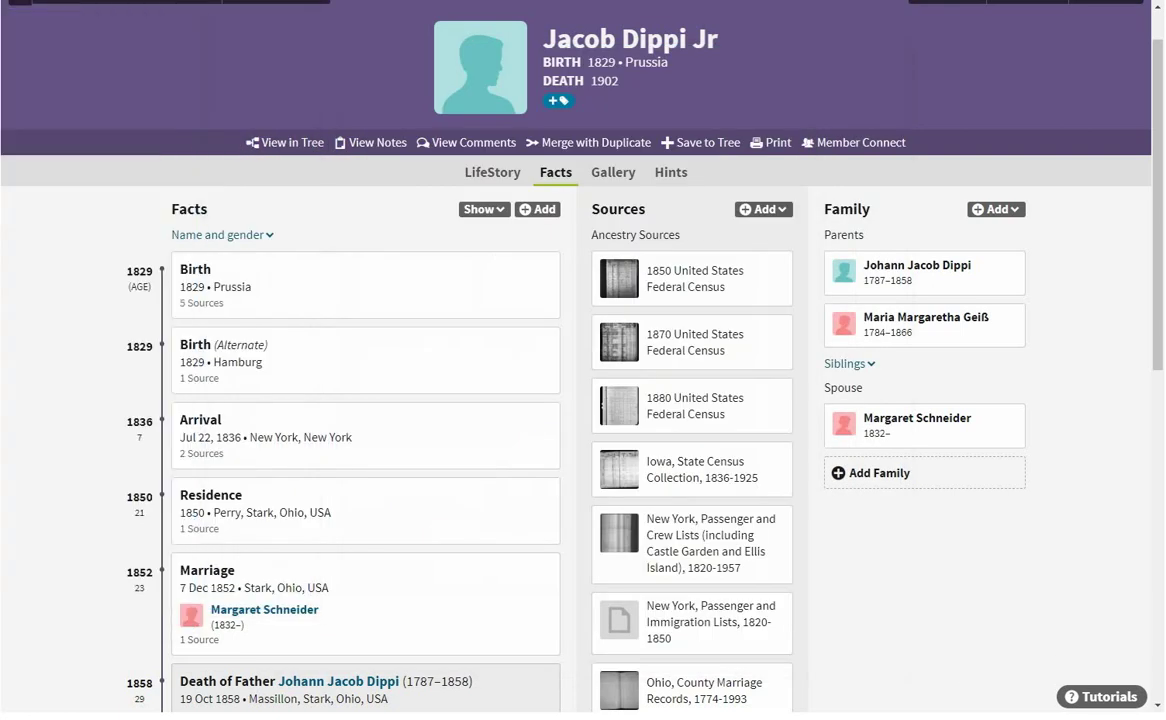
left_click(609, 174)
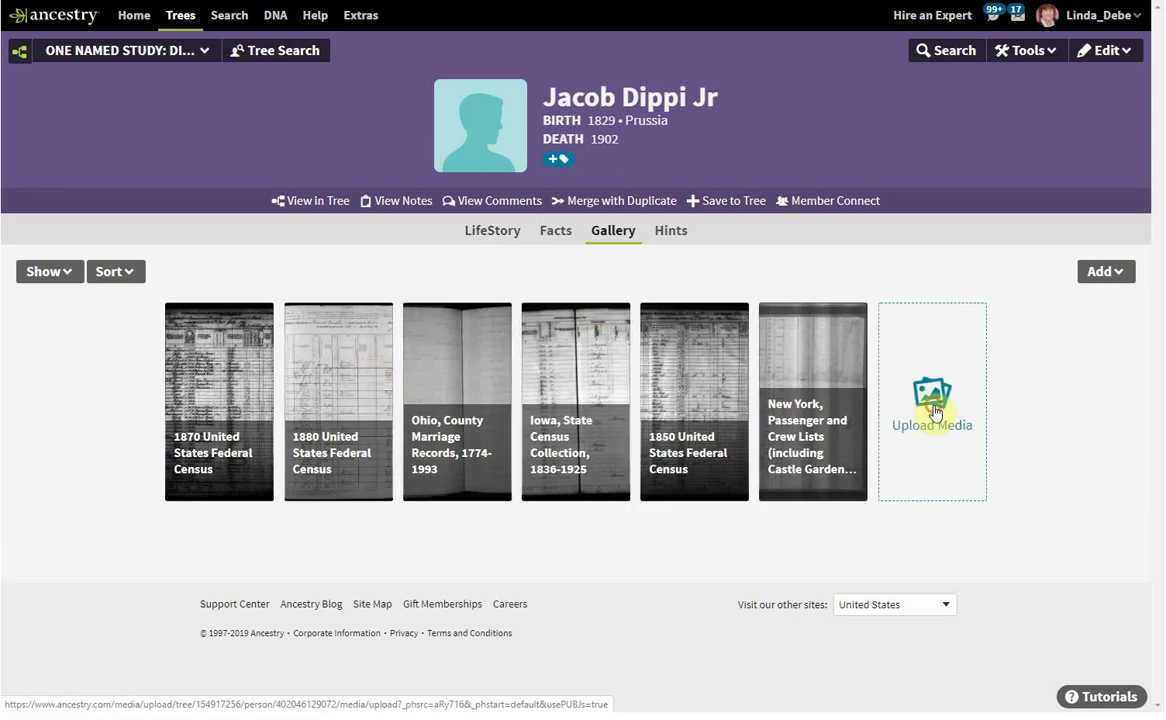
left_click(935, 412)
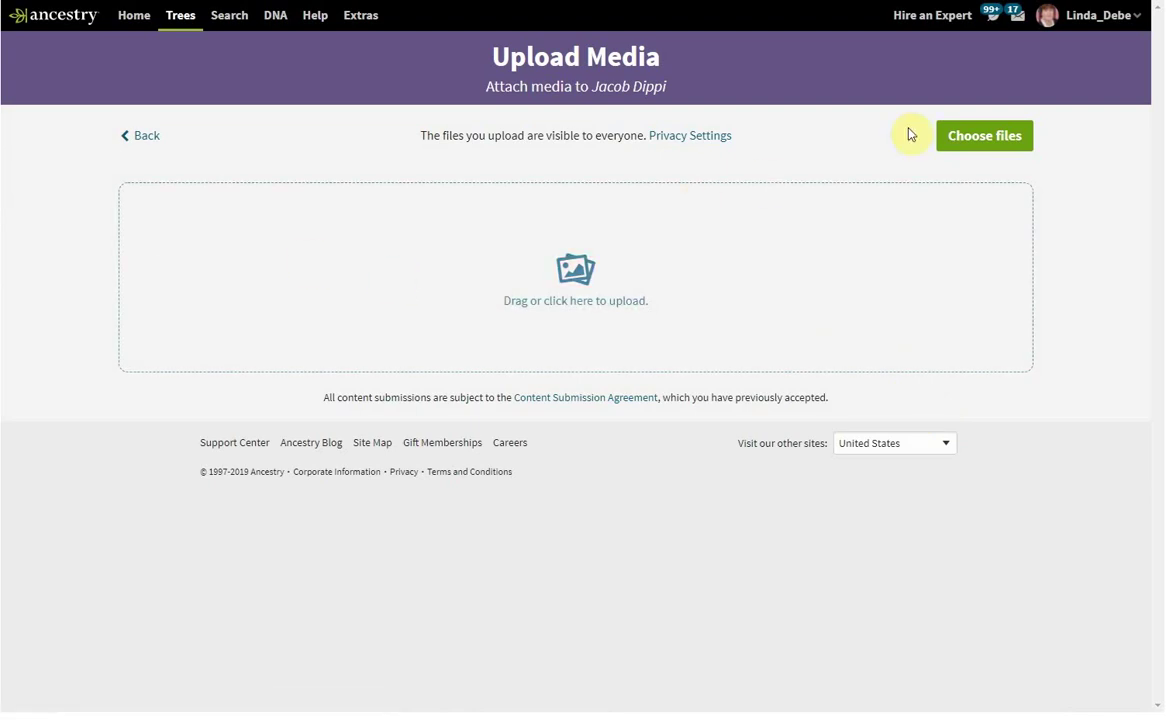
key("alt+Tab")
left_click_drag(856, 238, 410, 278)
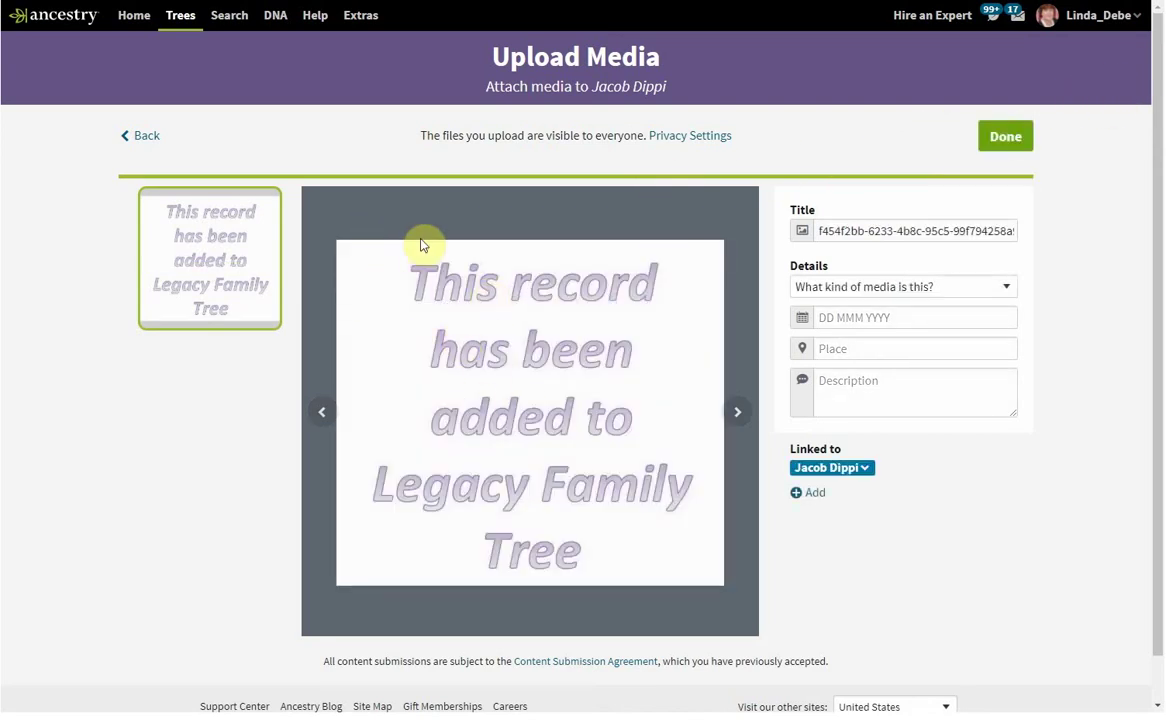
Step: Title the uploaded image "Added to Legacy", set its media type to Other, and finish the upload
left_click_drag(812, 230, 1080, 218)
key("BackSpace")
type("A")
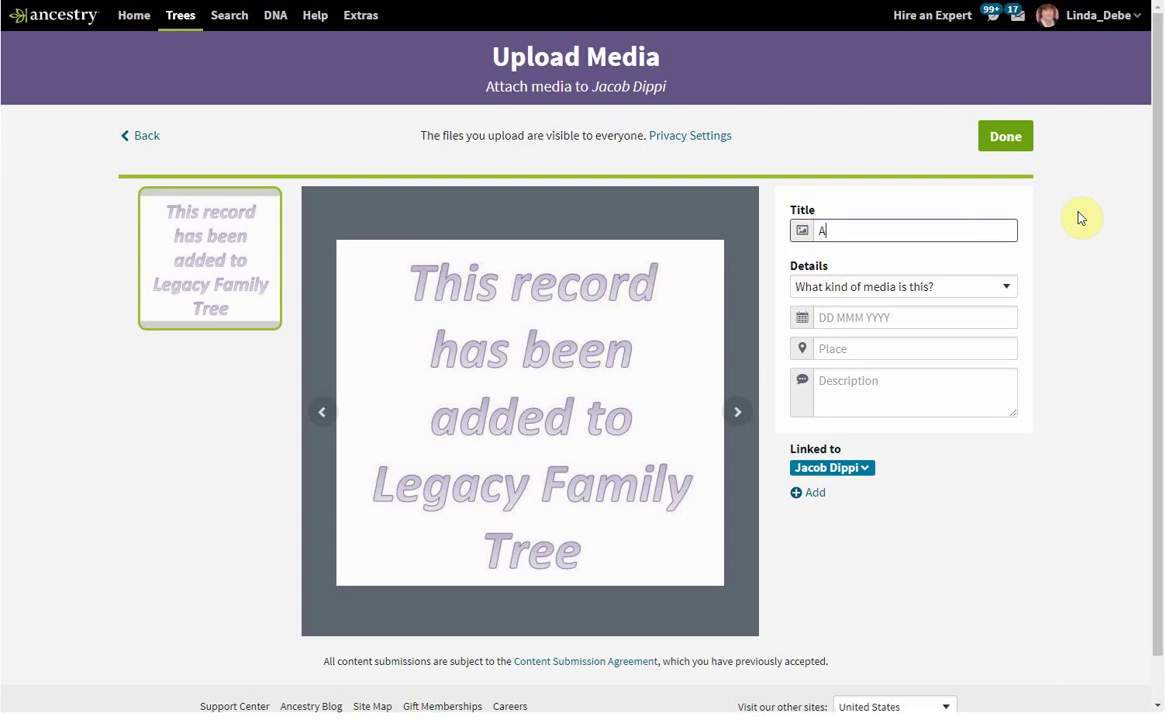
type("dded to ")
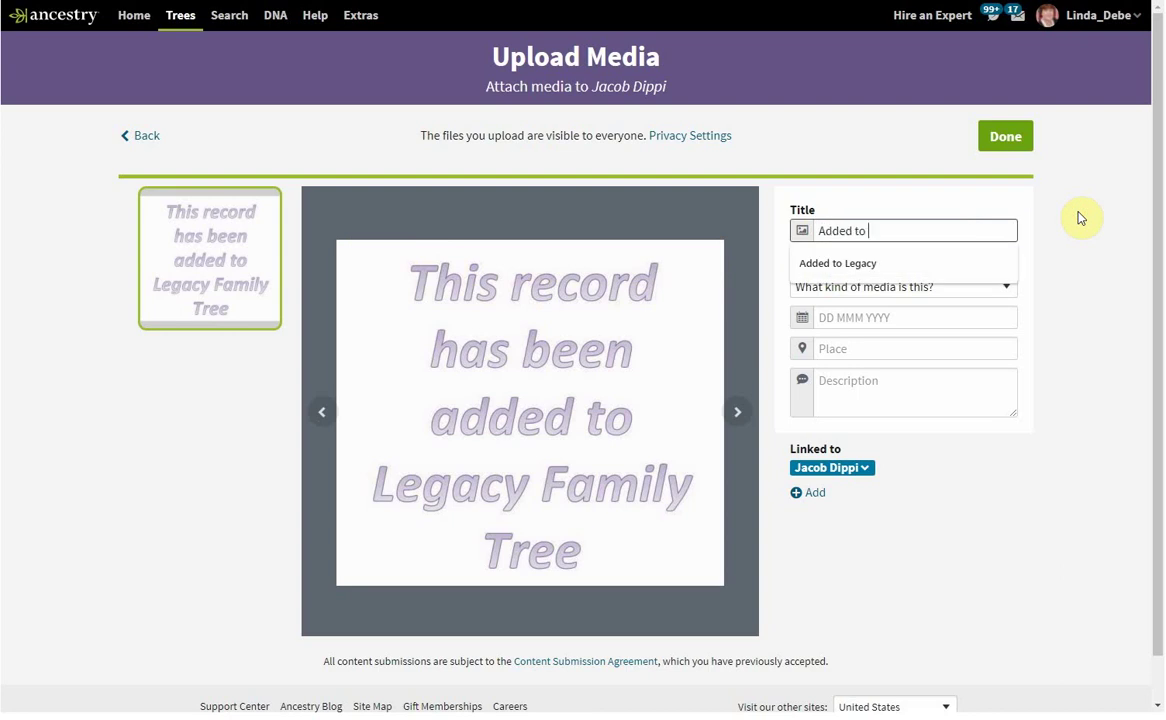
type("Legacy")
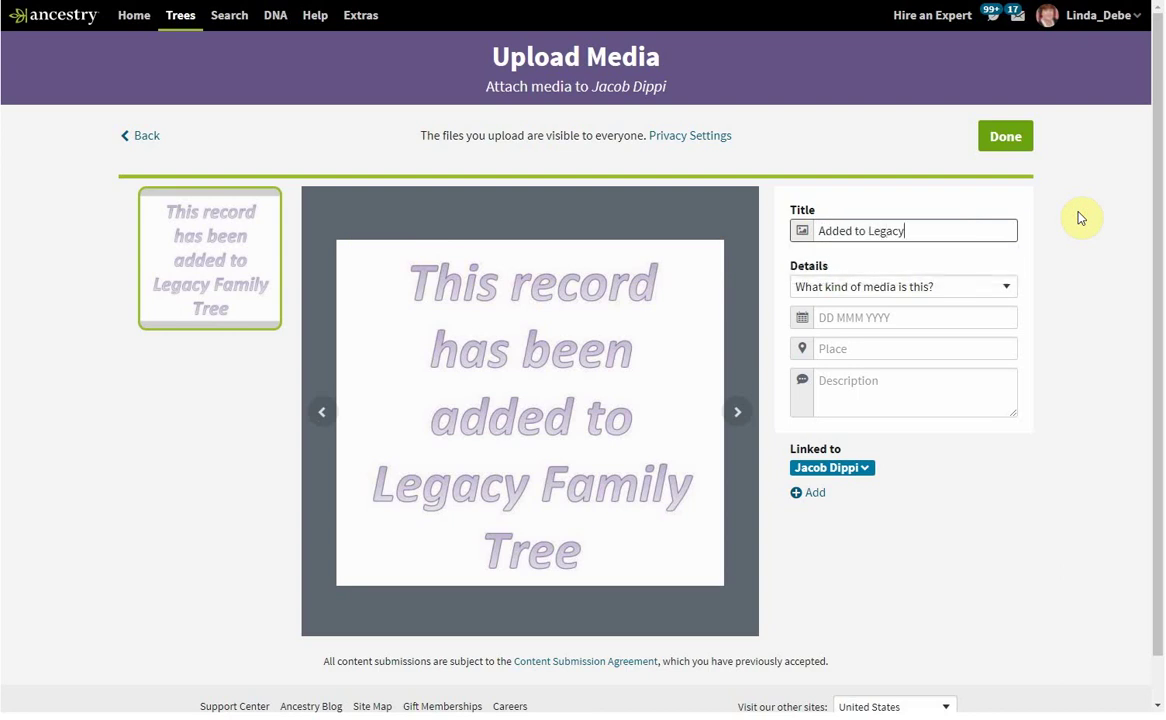
left_click(1000, 286)
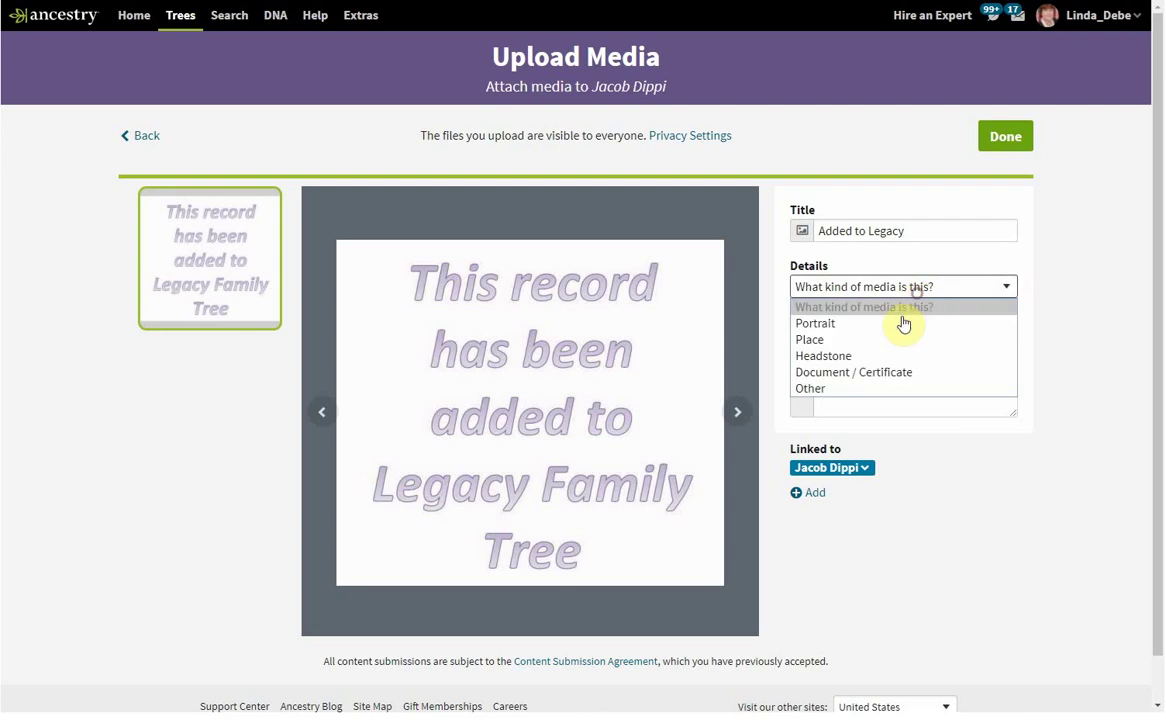
left_click(862, 389)
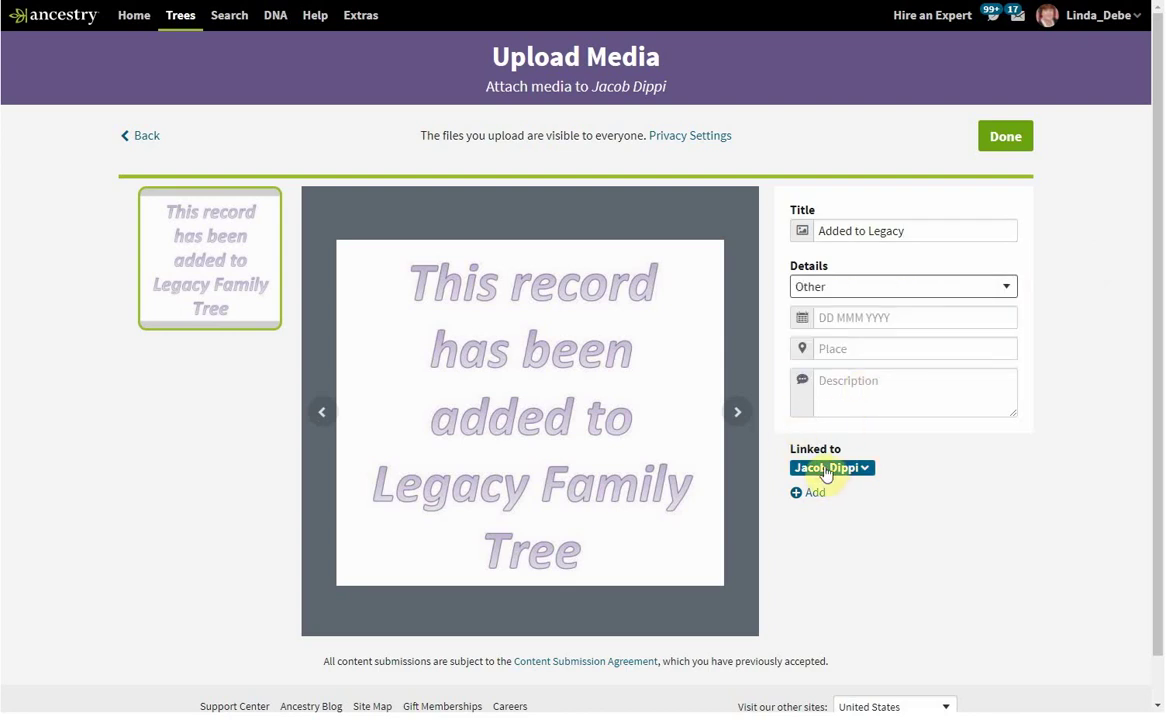
left_click(1005, 137)
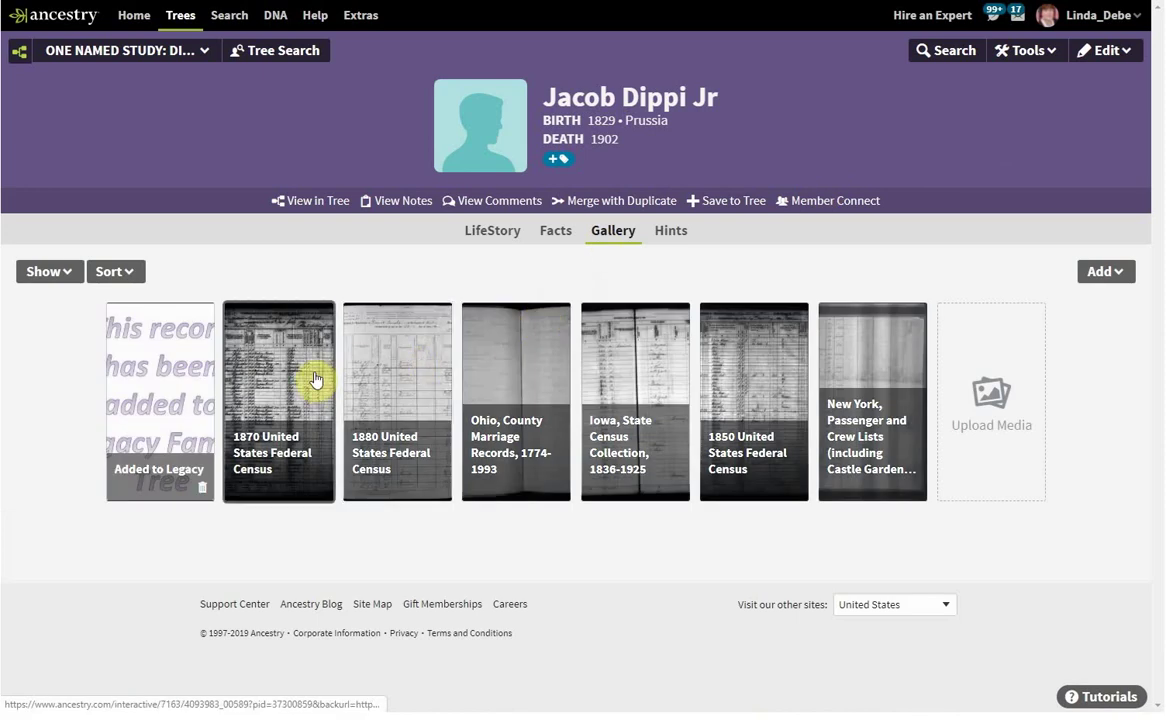
Step: Start a new custom event in the person's facts and label it "Added to Legacy"
left_click(567, 232)
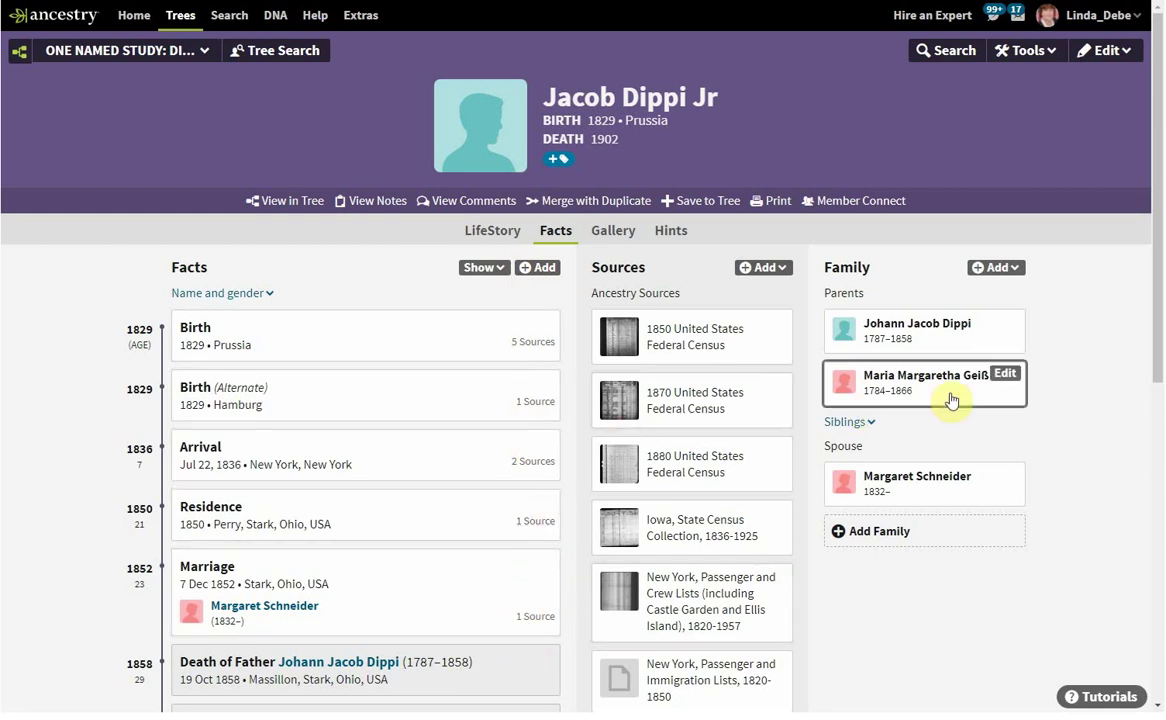
scroll(1137, 437, "down", 3)
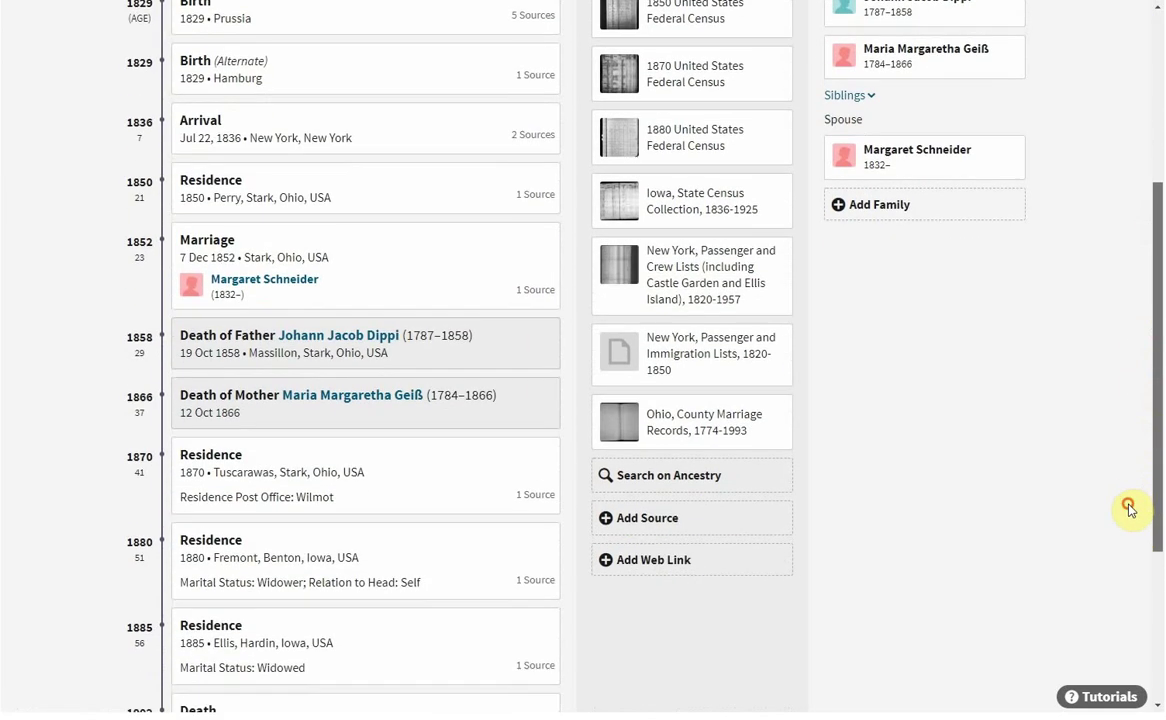
left_click_drag(1158, 378, 1160, 262)
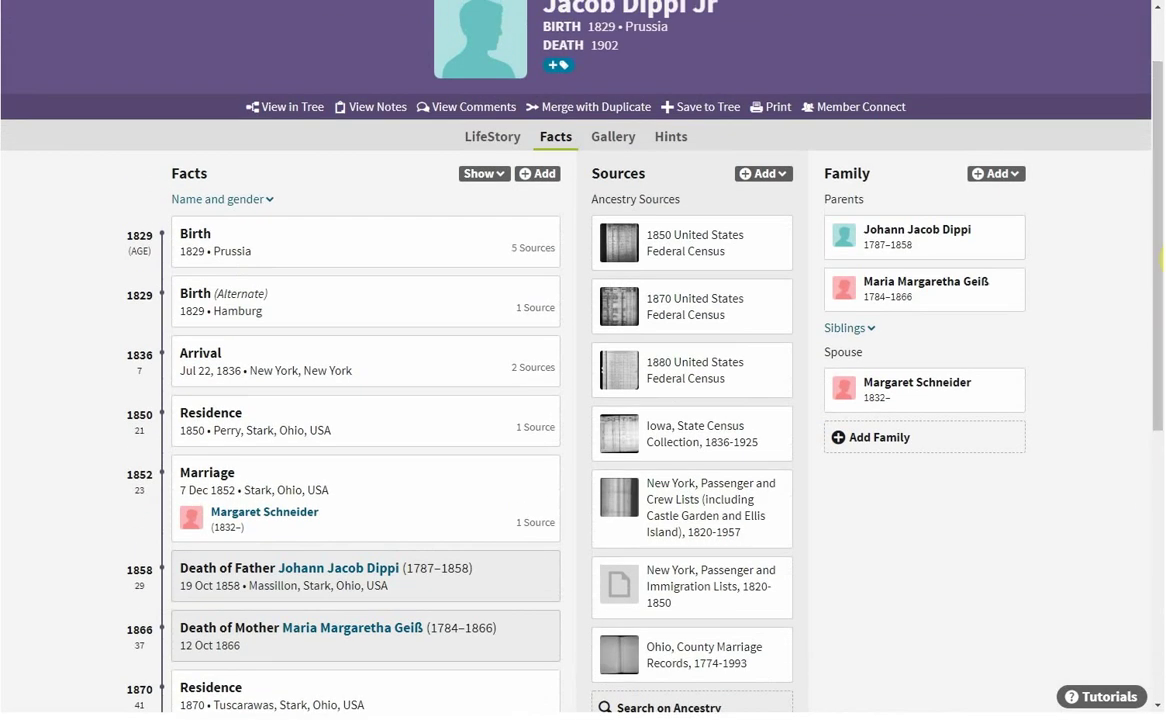
left_click(530, 174)
left_click(485, 373)
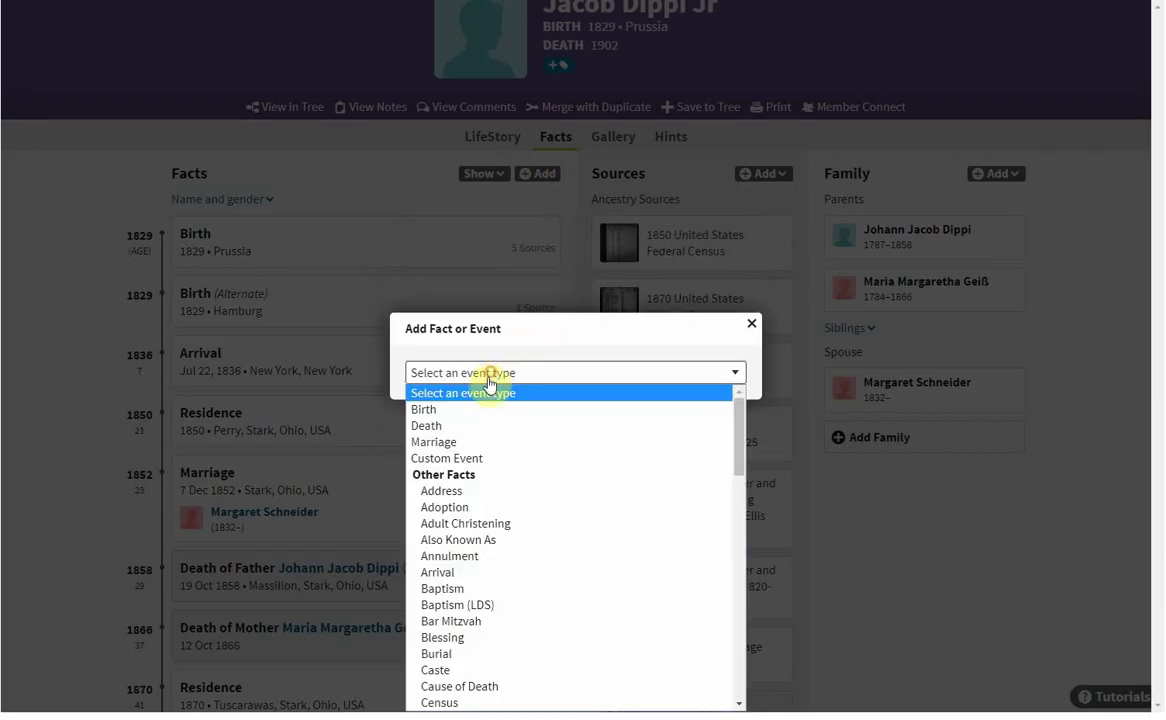
left_click(472, 460)
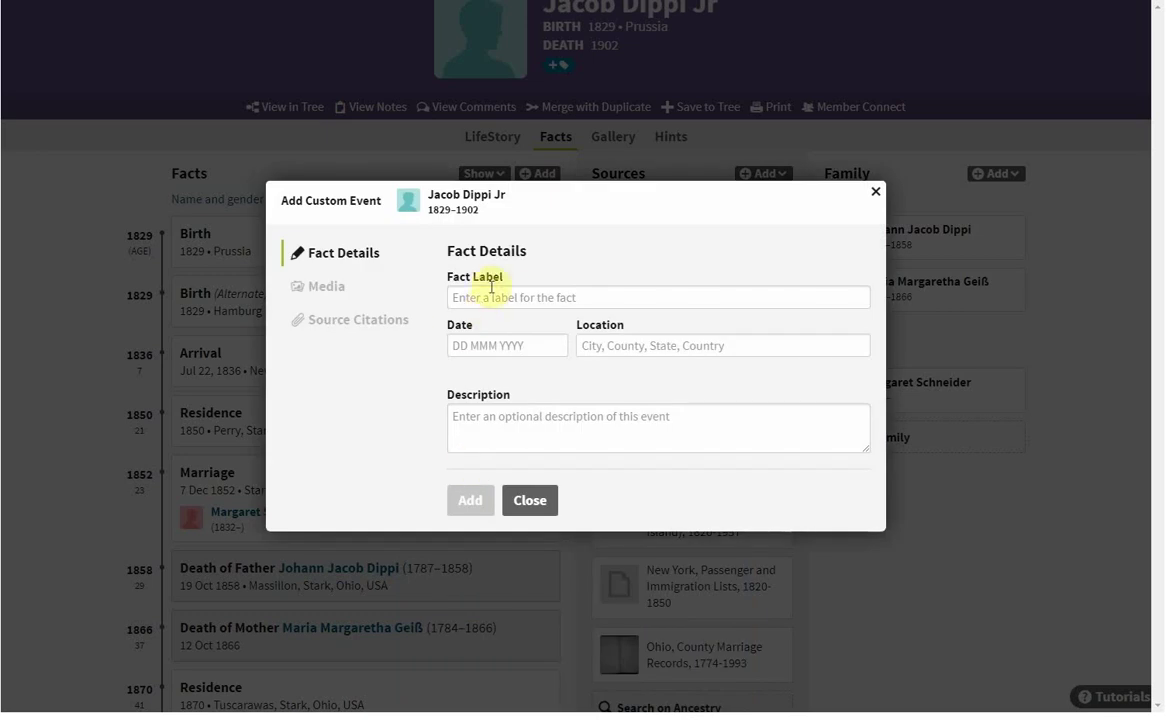
left_click(487, 297)
type("Ad")
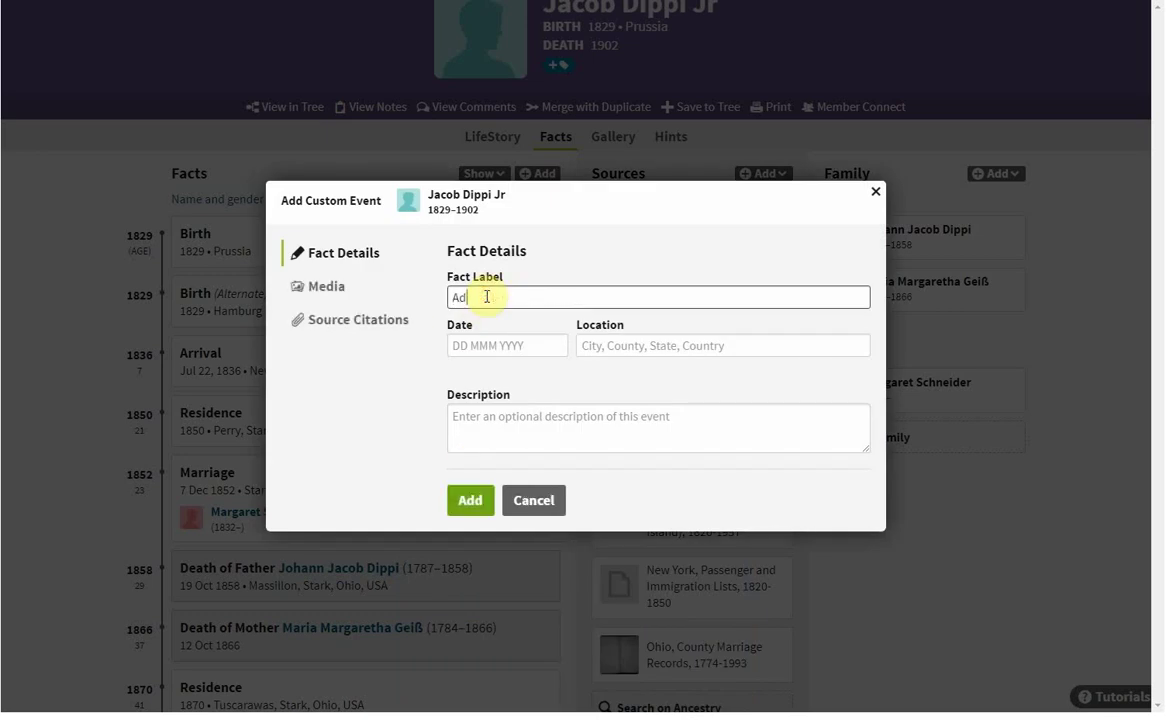
type("ded to Legacy")
Step: Date the custom event 1829, matching the person's birth year, and add it to the facts
left_click(602, 197)
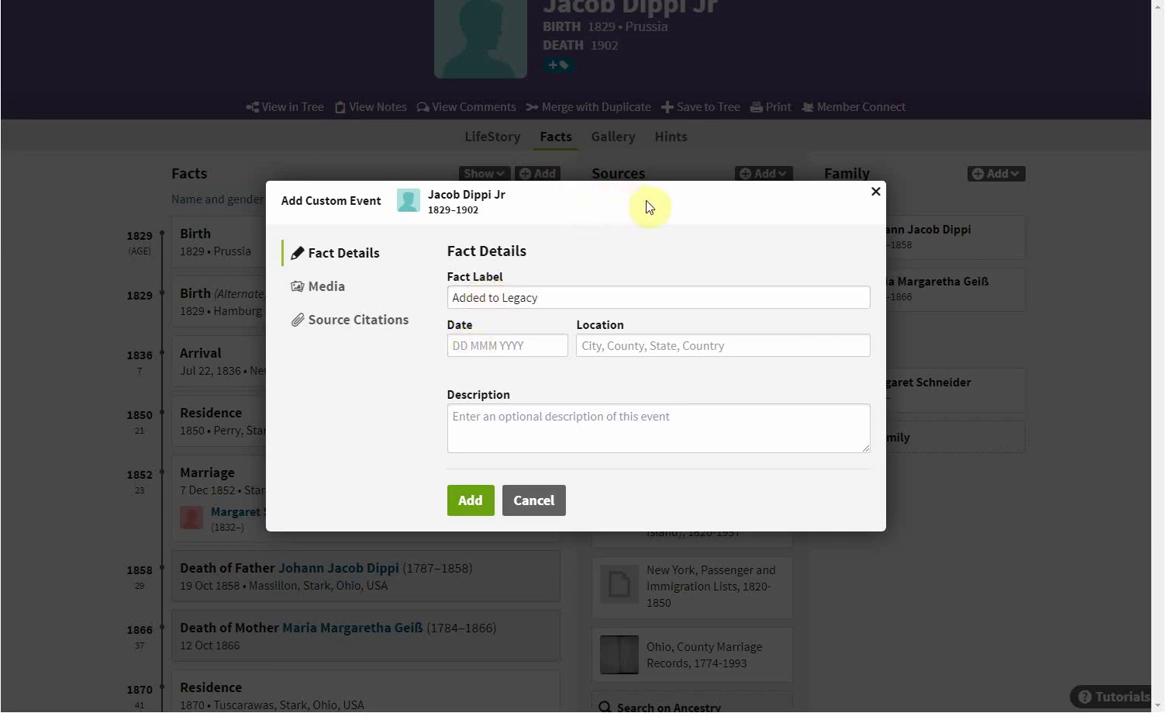
triple_click(647, 207)
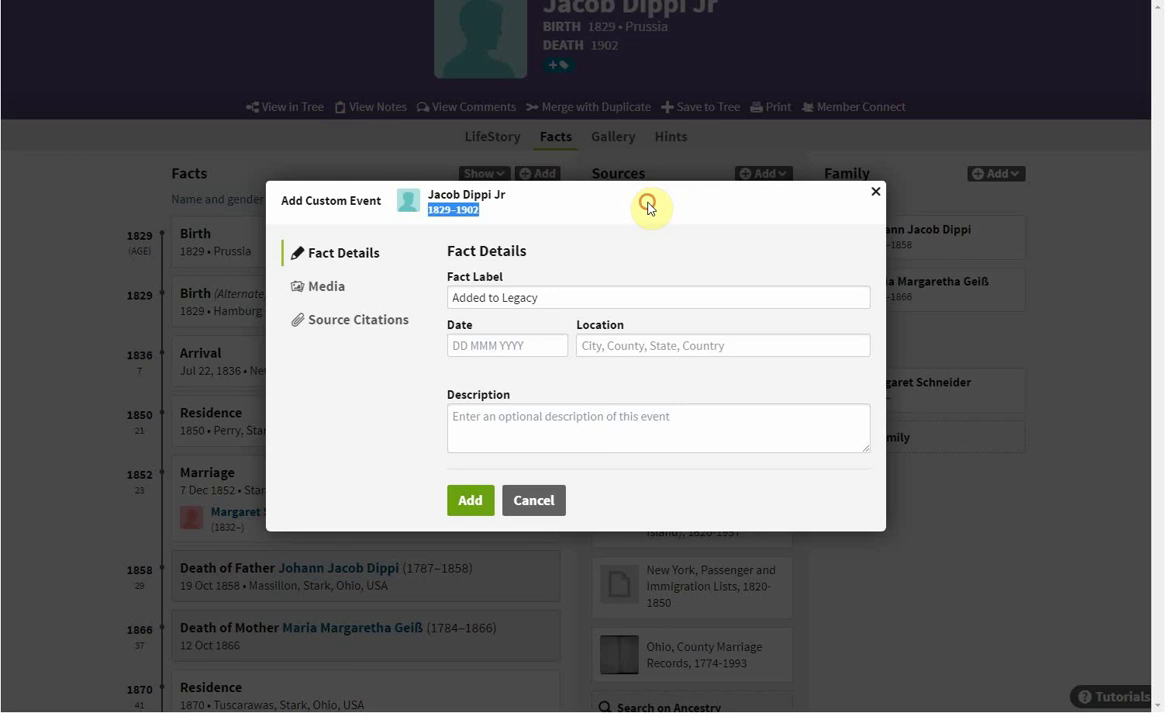
mouse_move(646, 208)
left_mouse_down()
mouse_move(657, 204)
mouse_move(643, 211)
left_mouse_up()
left_click_drag(429, 208, 497, 213)
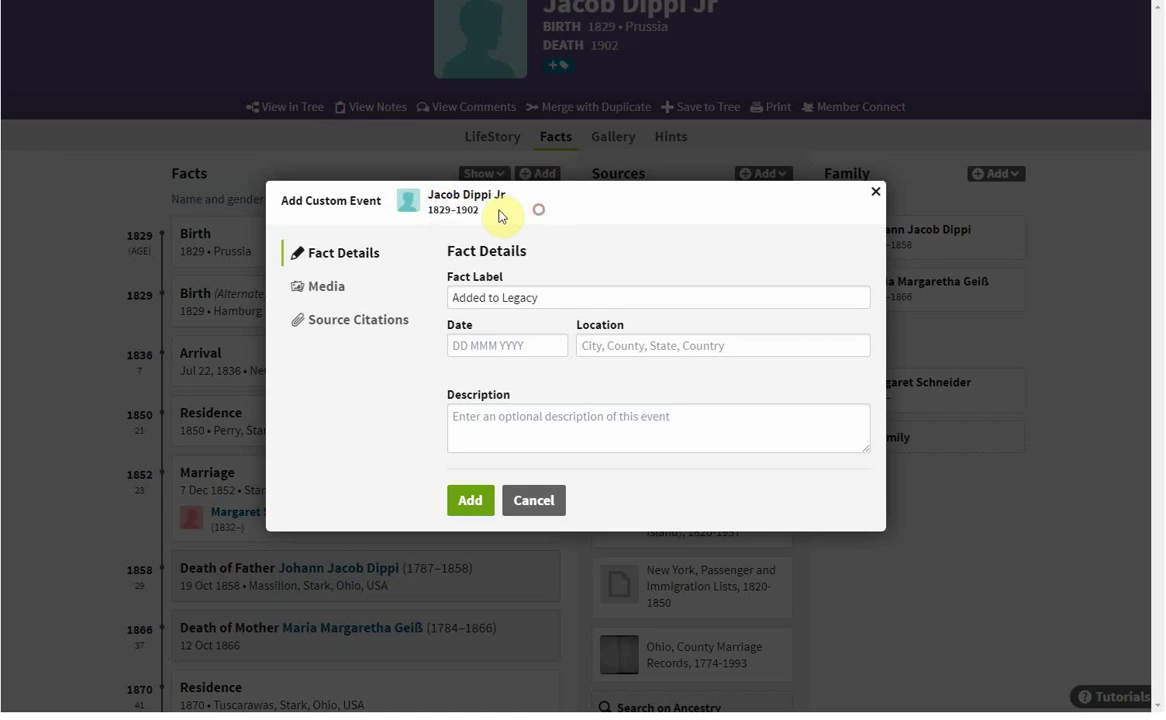
left_click(461, 346)
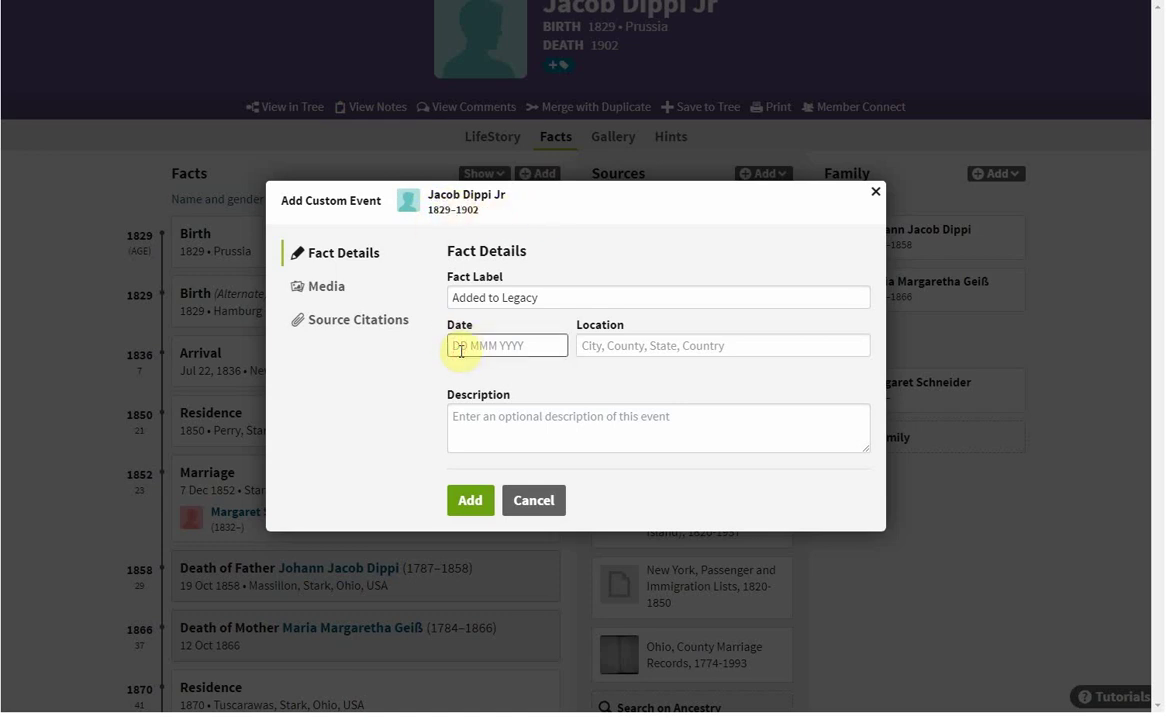
type("1829")
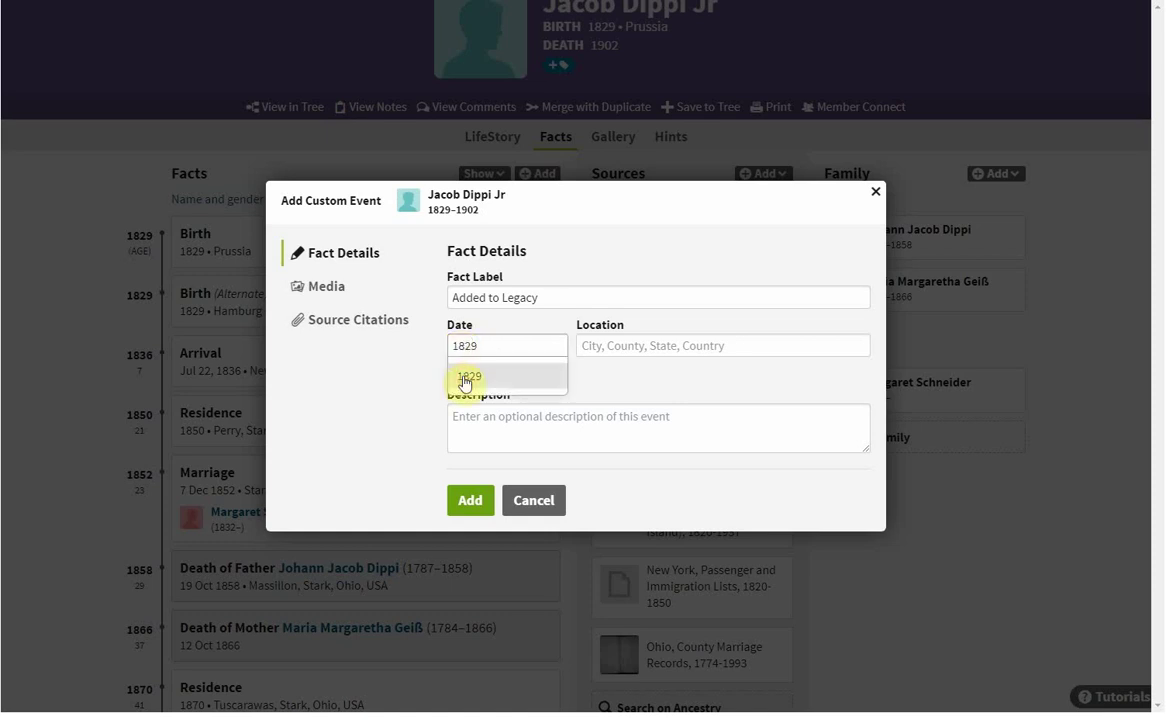
left_click(468, 377)
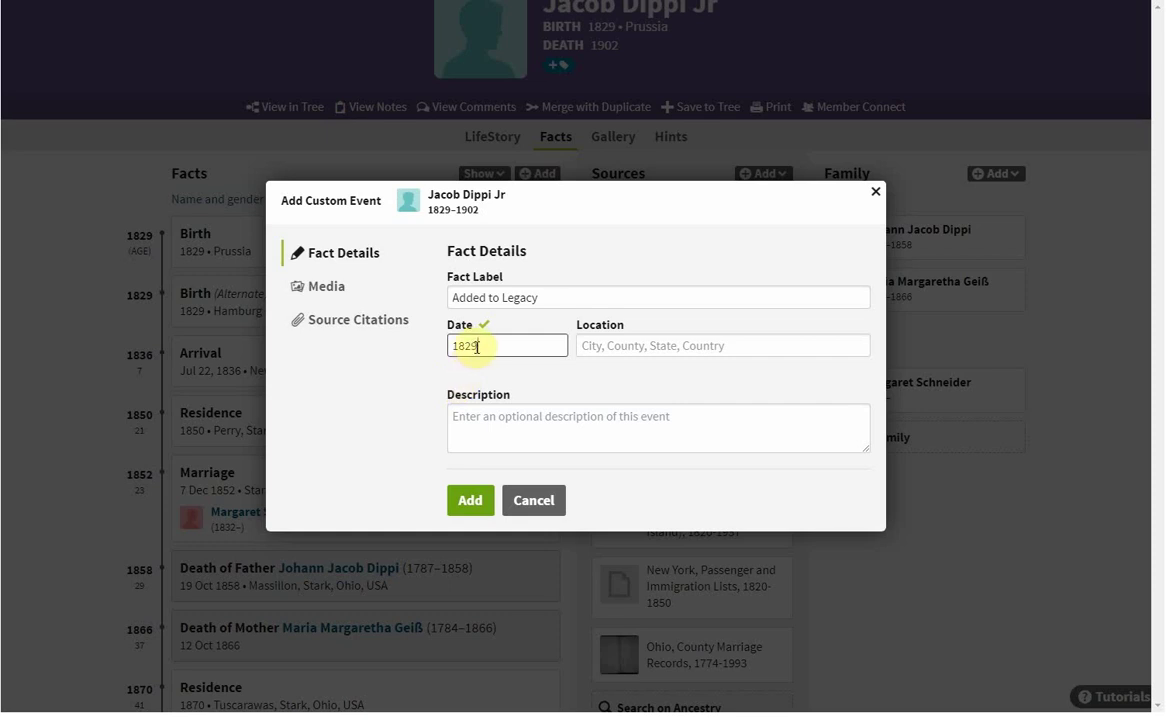
left_click(471, 503)
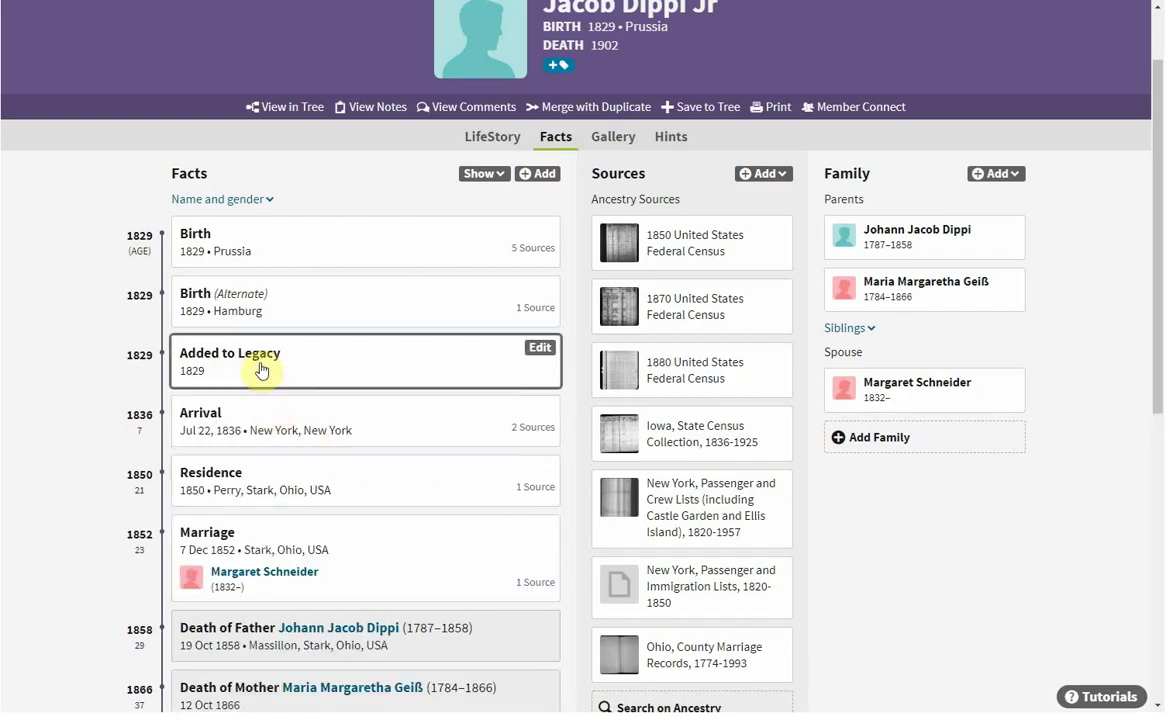
Step: Attach the "Added to Legacy" image to the "Added to Legacy" event and close the event editor
left_click(539, 357)
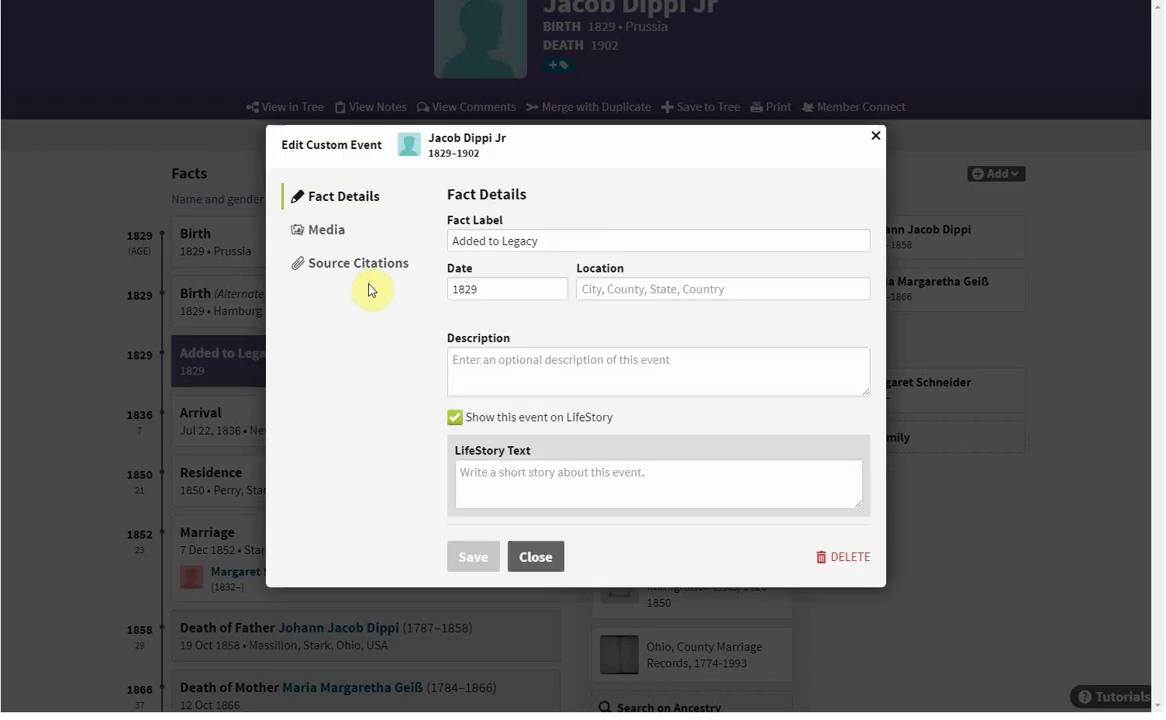
left_click(322, 231)
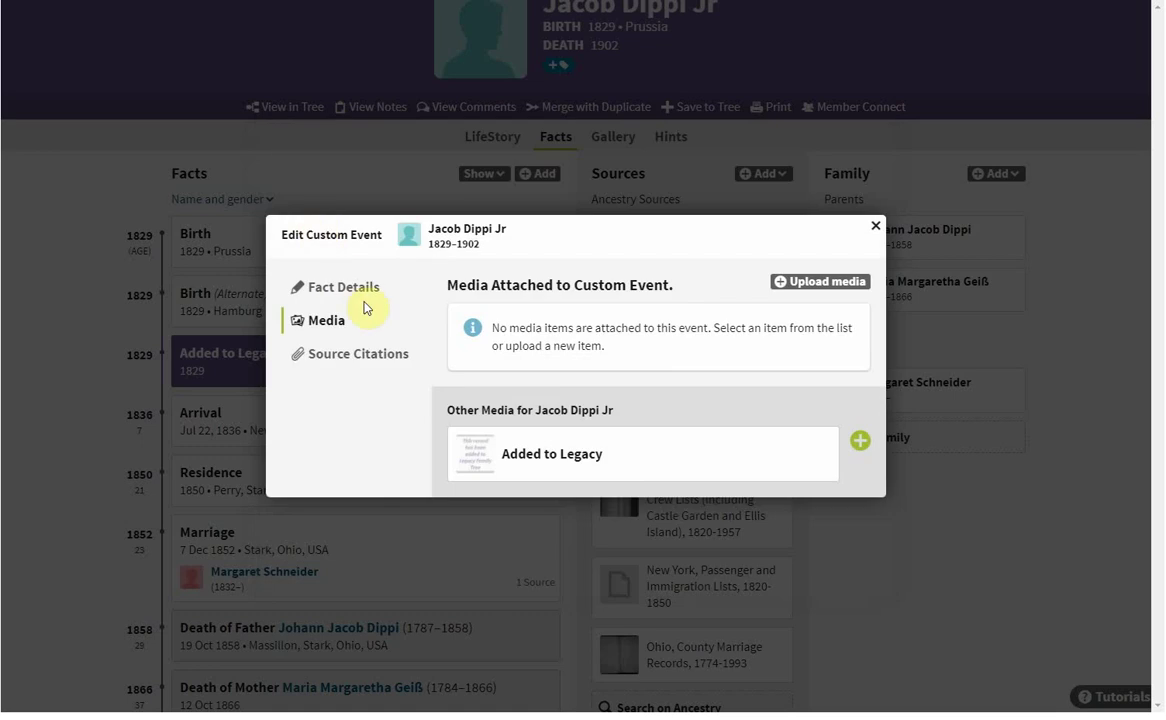
left_click(858, 441)
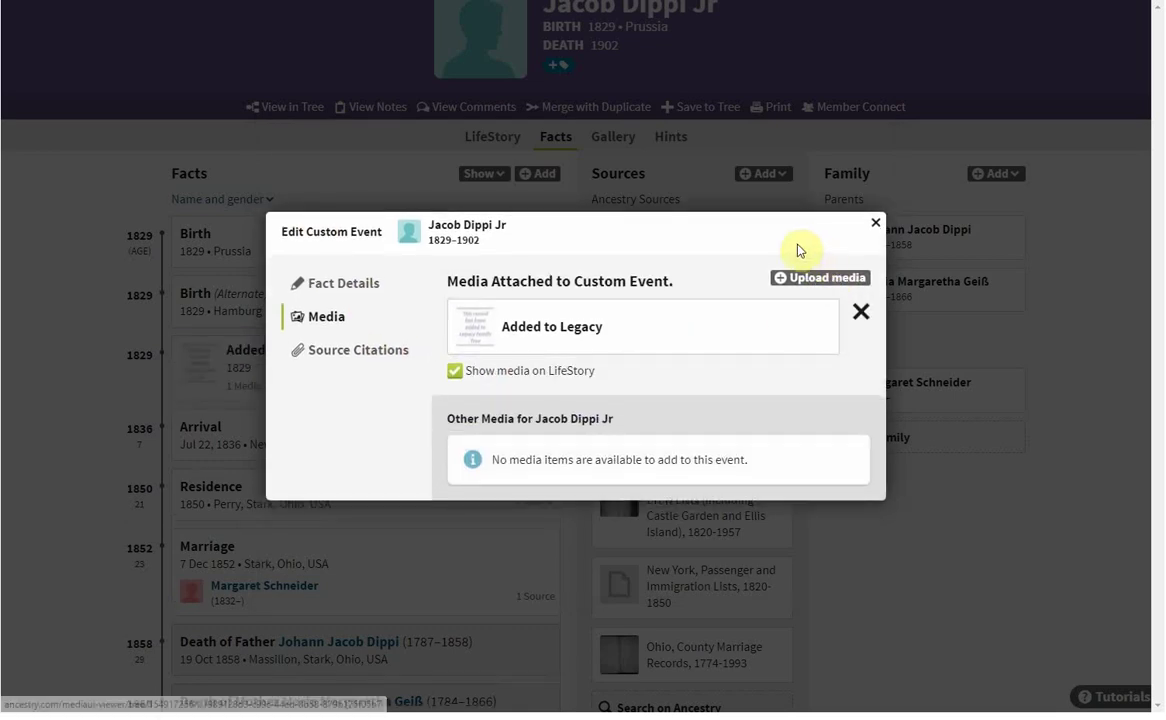
left_click(875, 222)
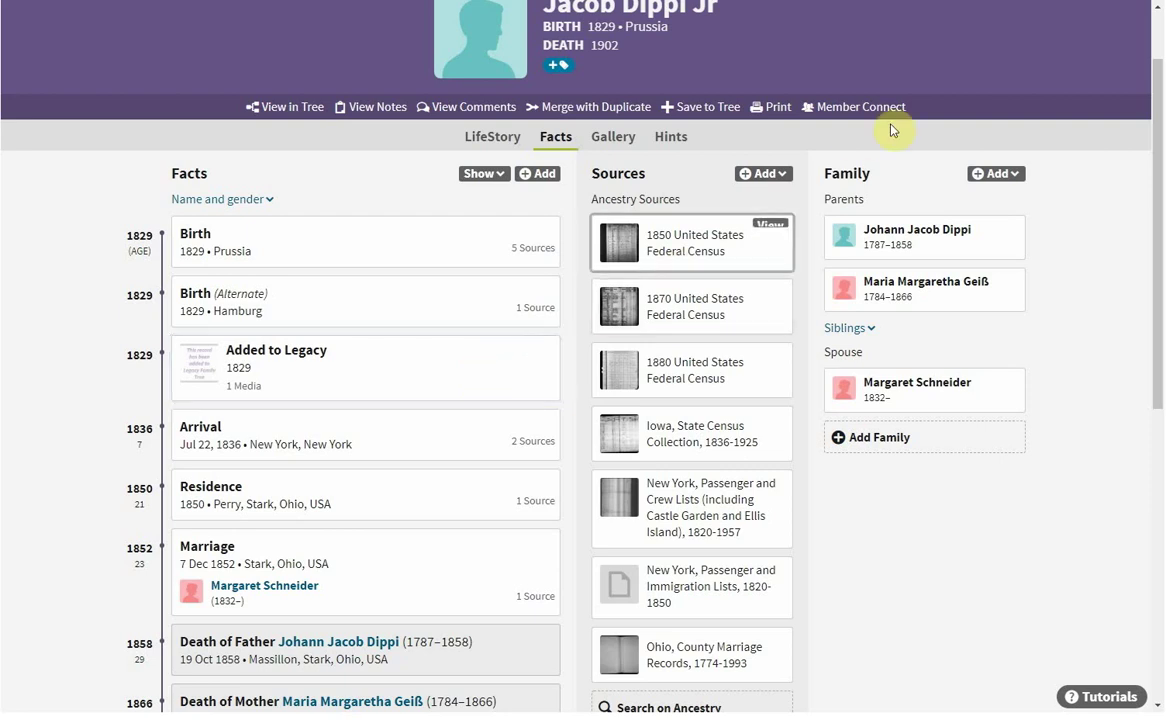
Step: Examine which source citations are available to attach to the "Added to Legacy" event
left_click_drag(1155, 162, 1157, 136)
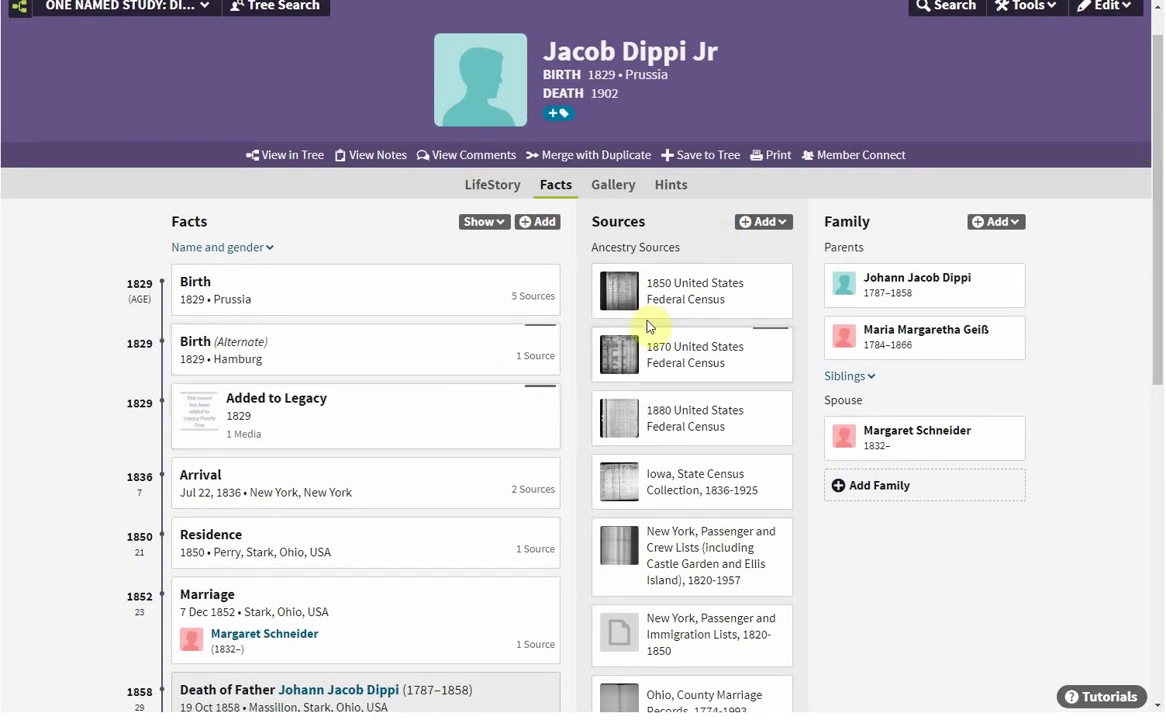
mouse_move(448, 424)
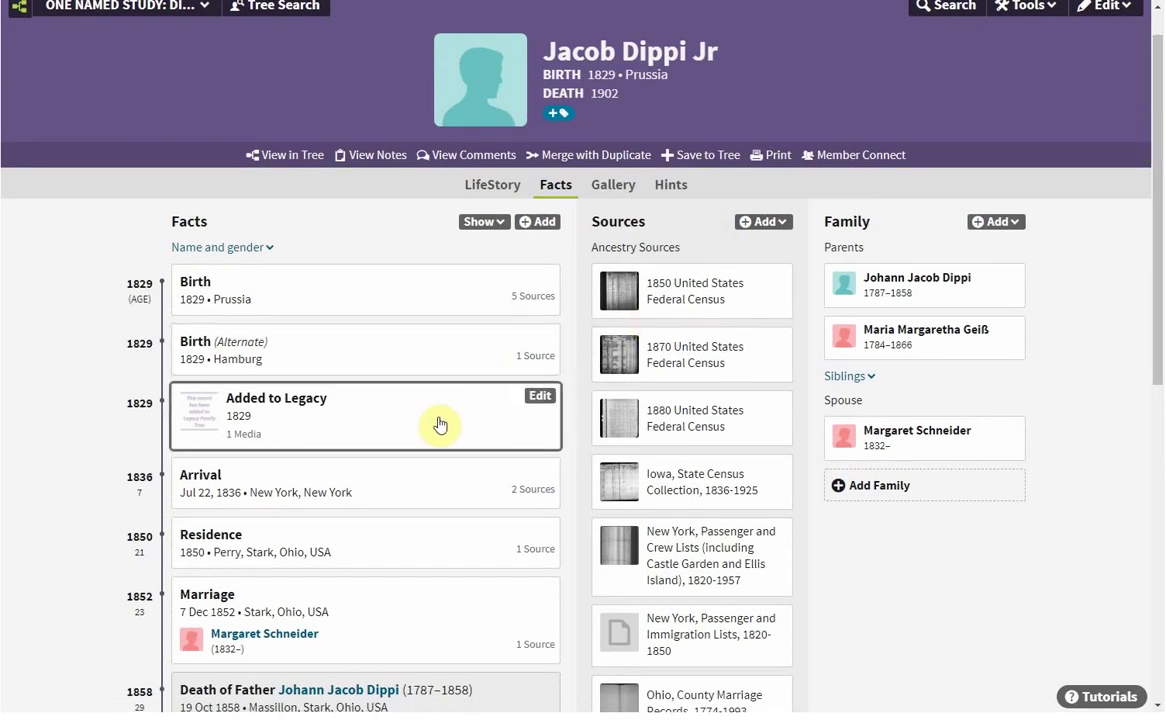
left_click(538, 403)
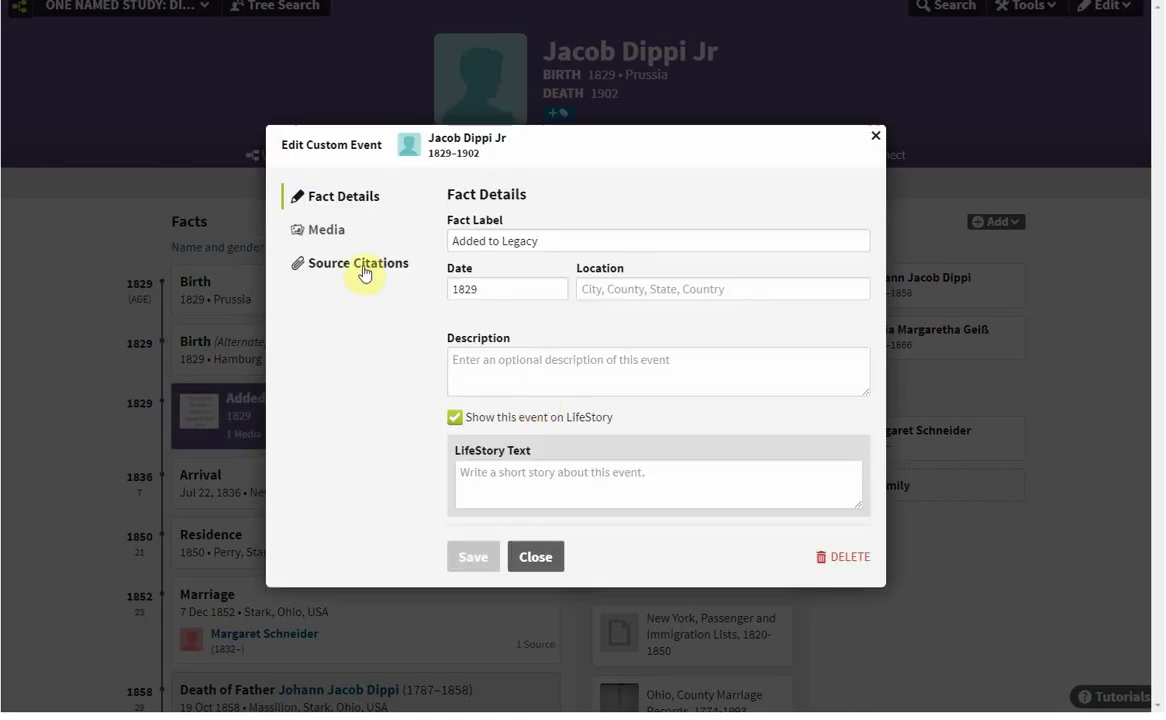
left_click(365, 267)
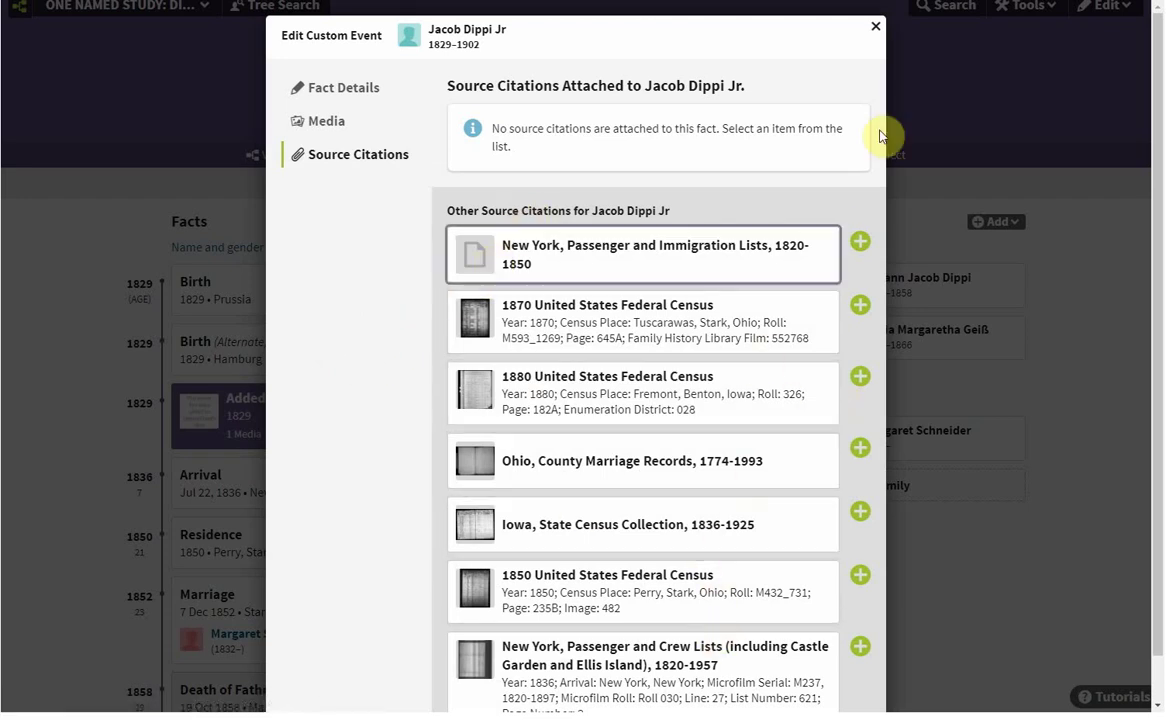
left_click(876, 27)
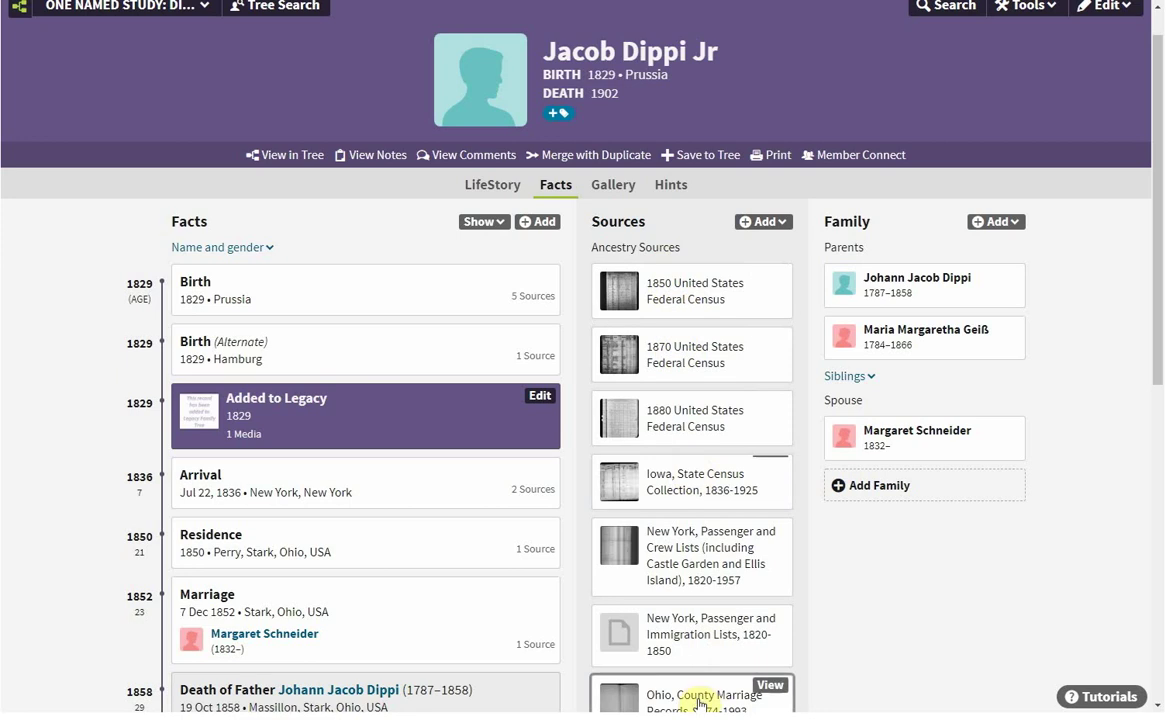
left_click(539, 396)
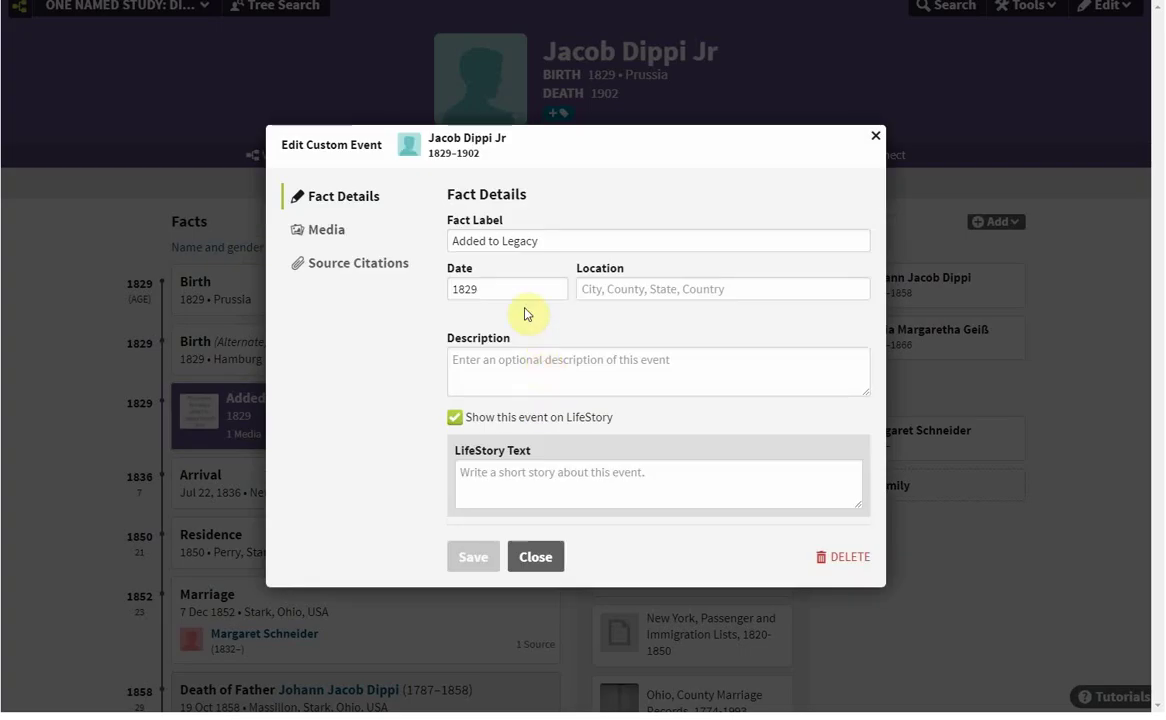
left_click(352, 262)
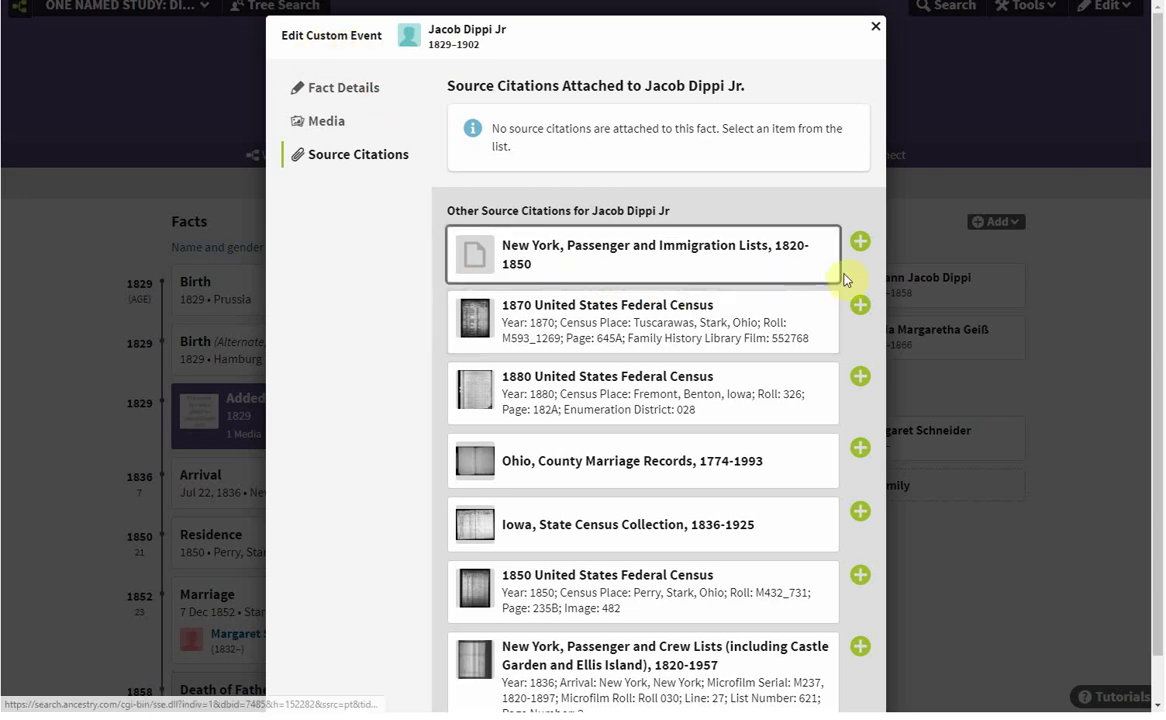
Step: Attach the 1870, 1880 and 1850 United States Federal Census citations to the "Added to Legacy" event and close the event editor
left_click(860, 305)
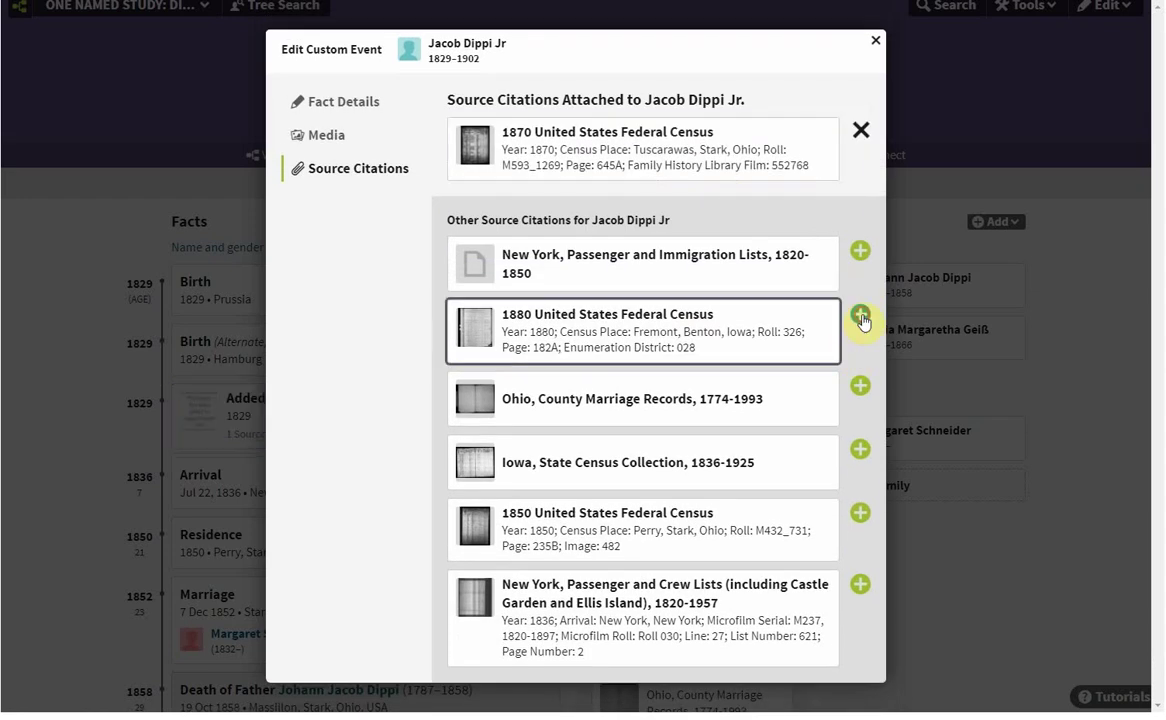
left_click(861, 316)
left_click(862, 510)
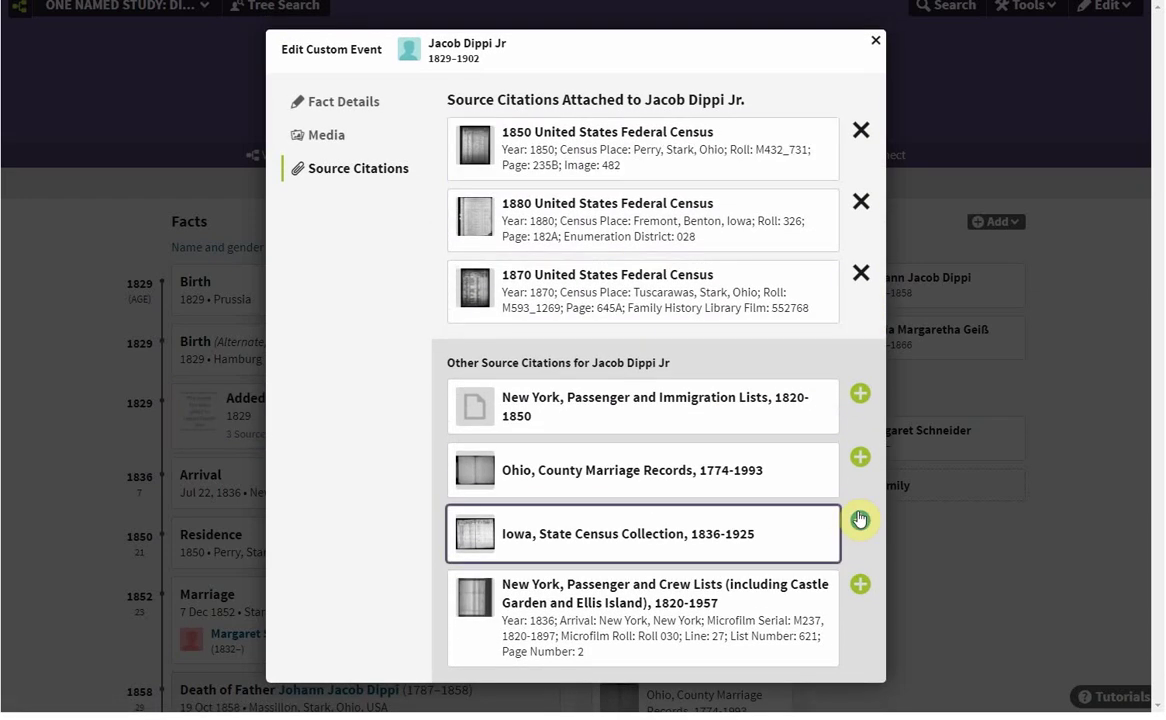
left_click(876, 40)
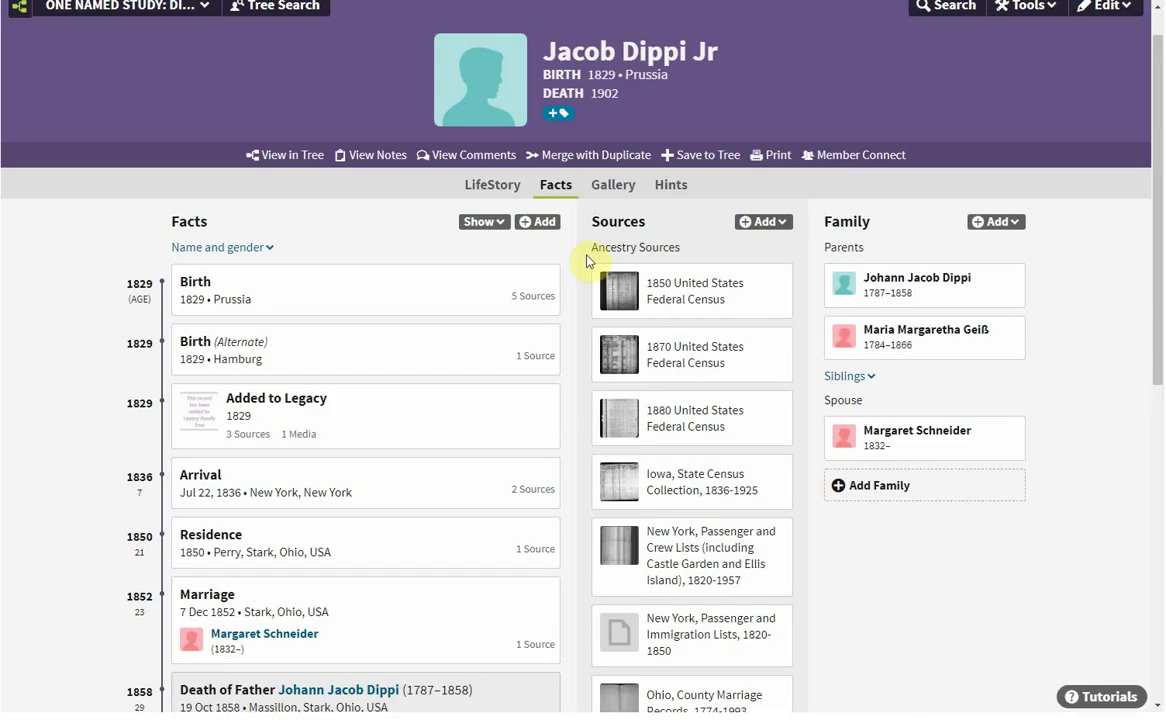
Step: Compare which sources are linked to the "Added to Legacy" event, the Birth fact and the alternate Birth fact
left_click(381, 425)
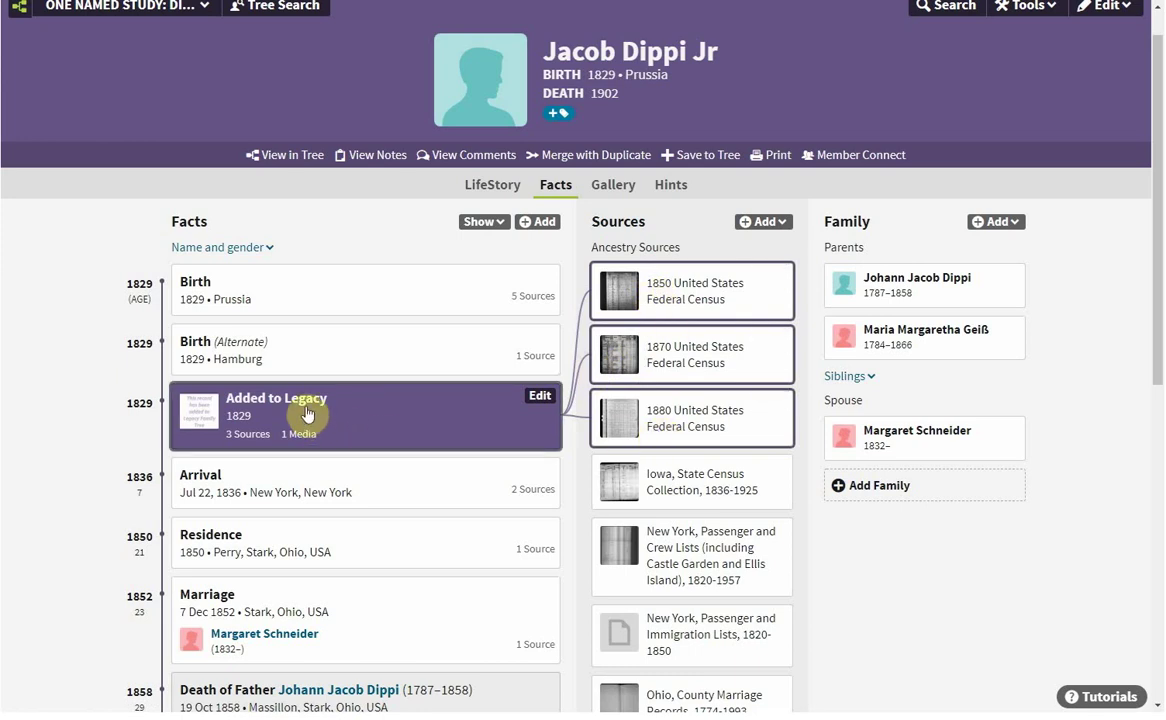
left_click(345, 307)
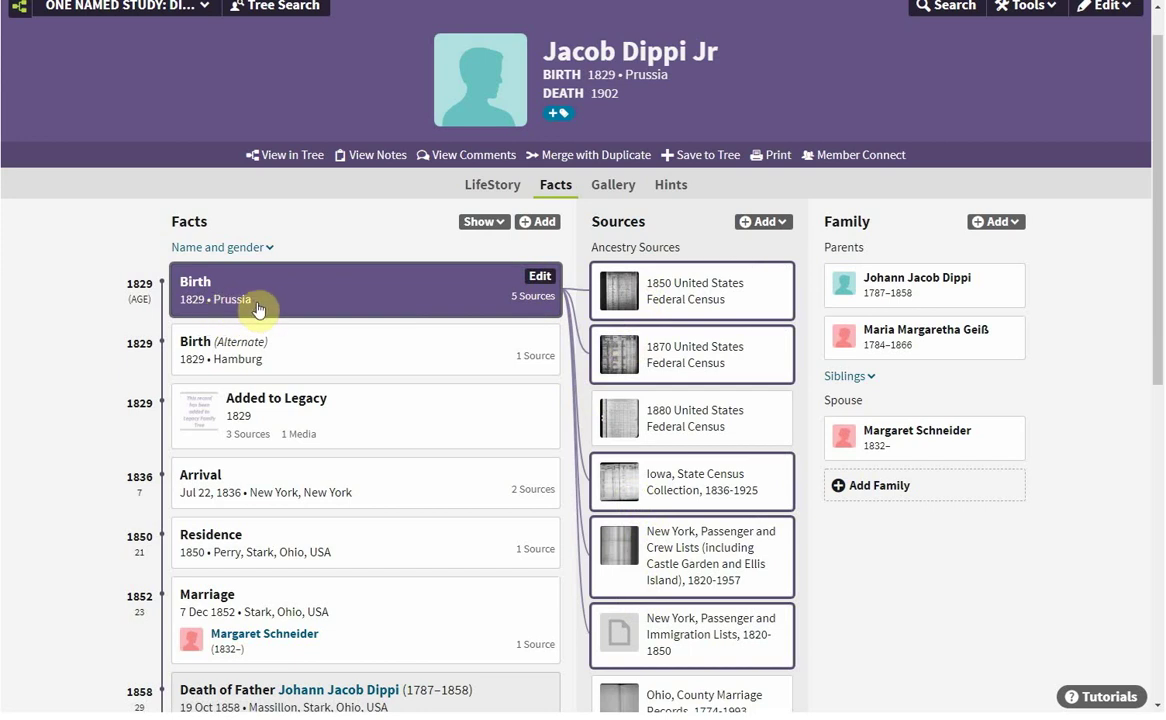
left_click(296, 355)
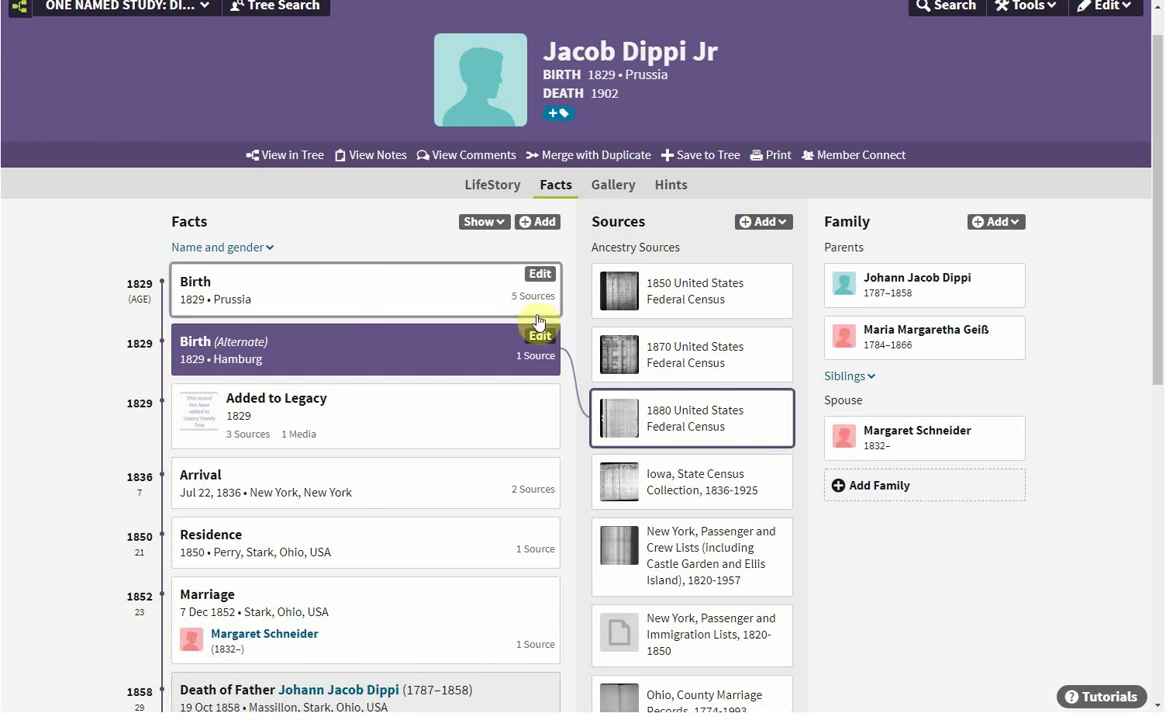
left_click(360, 412)
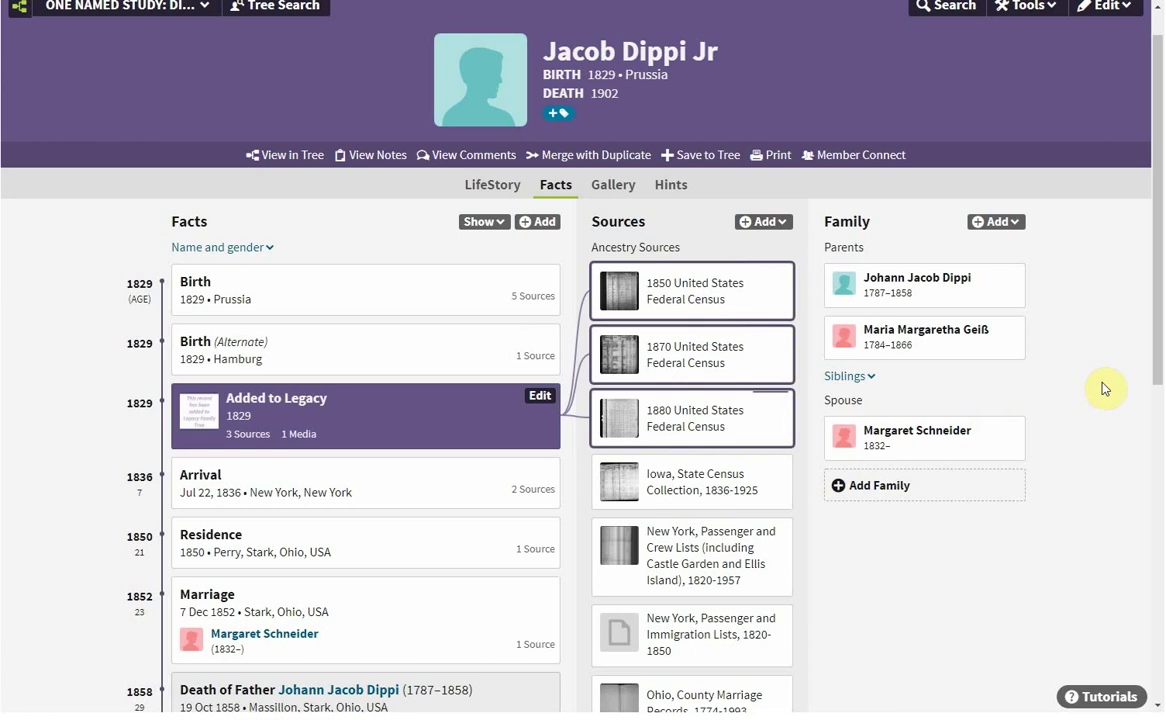
left_click_drag(1158, 346, 1155, 365)
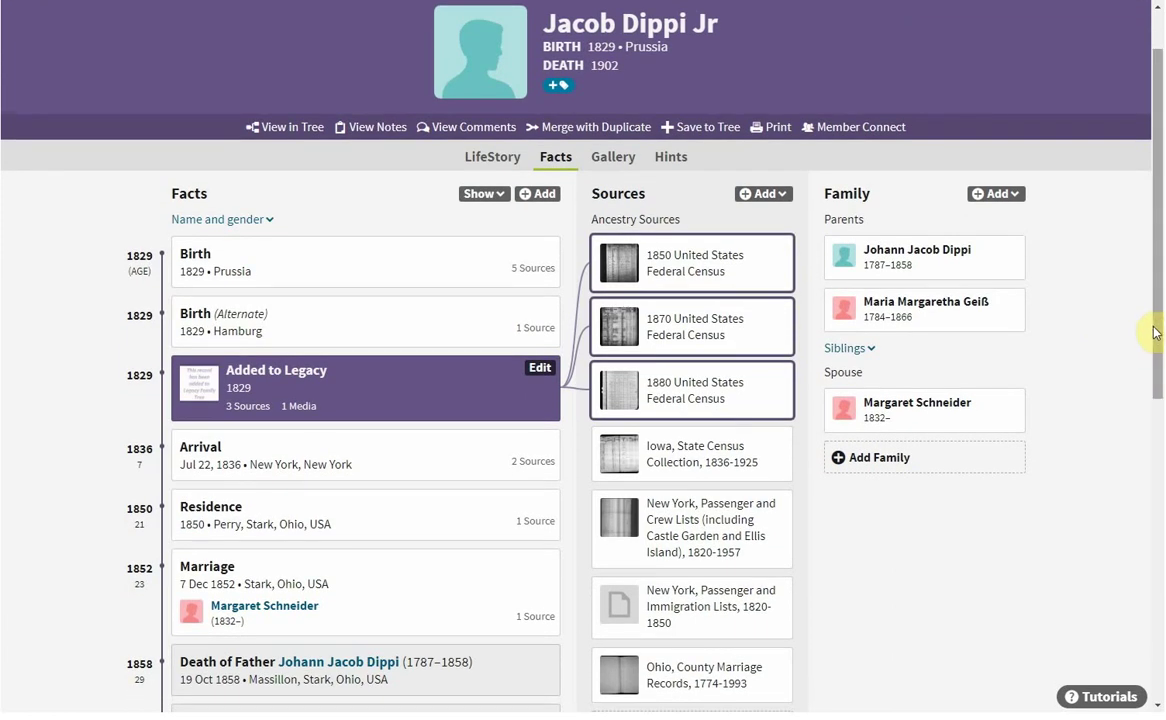
left_click_drag(1156, 330, 658, 372)
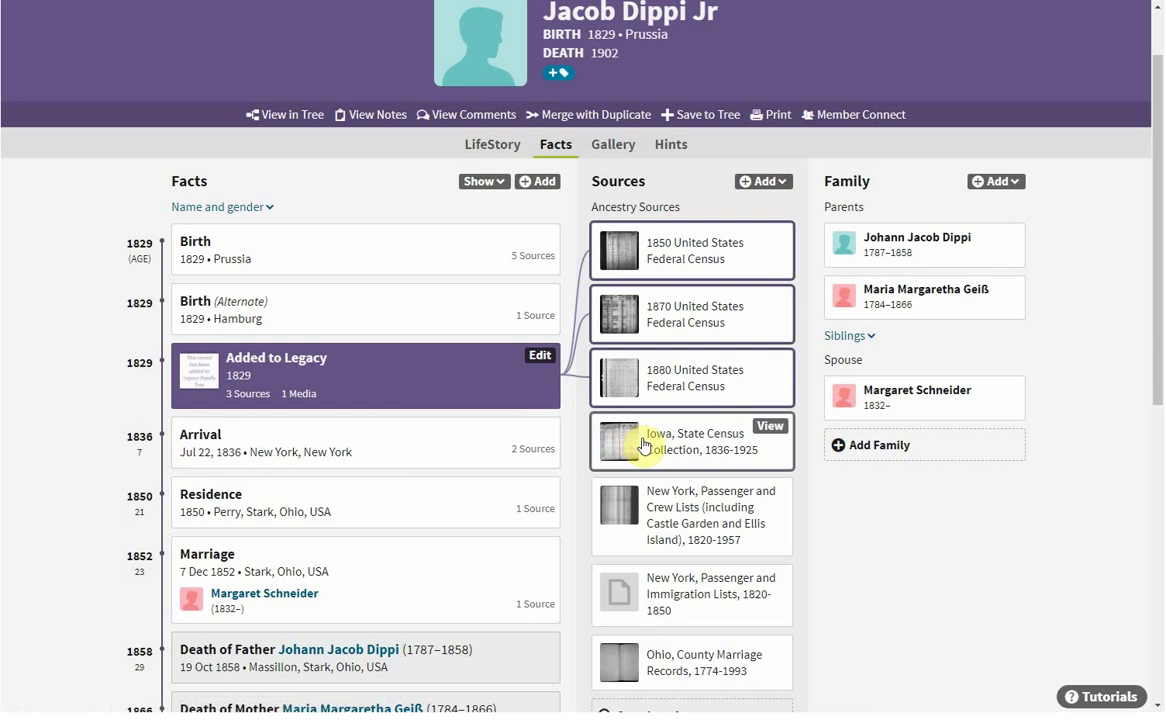
Step: Attach the "Iowa, State Census Collection, 1836-1925" citation to the "Added to Legacy" event and show the event's linked sources
left_click(546, 362)
left_click(437, 263)
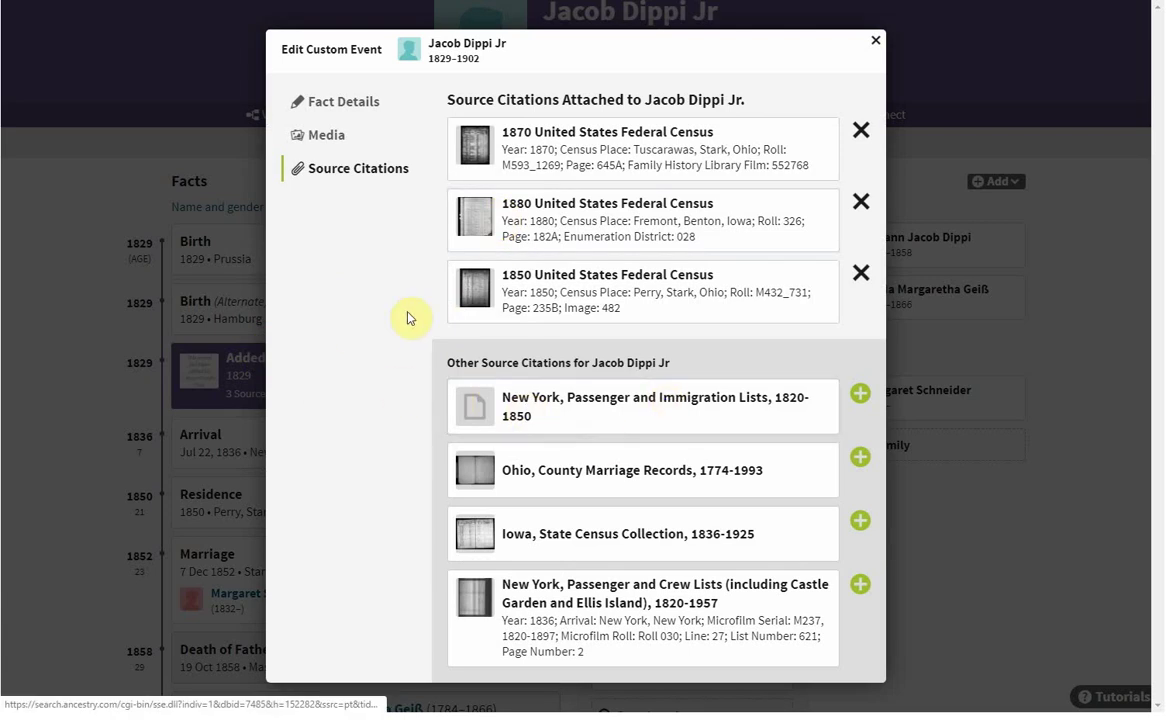
left_click(859, 524)
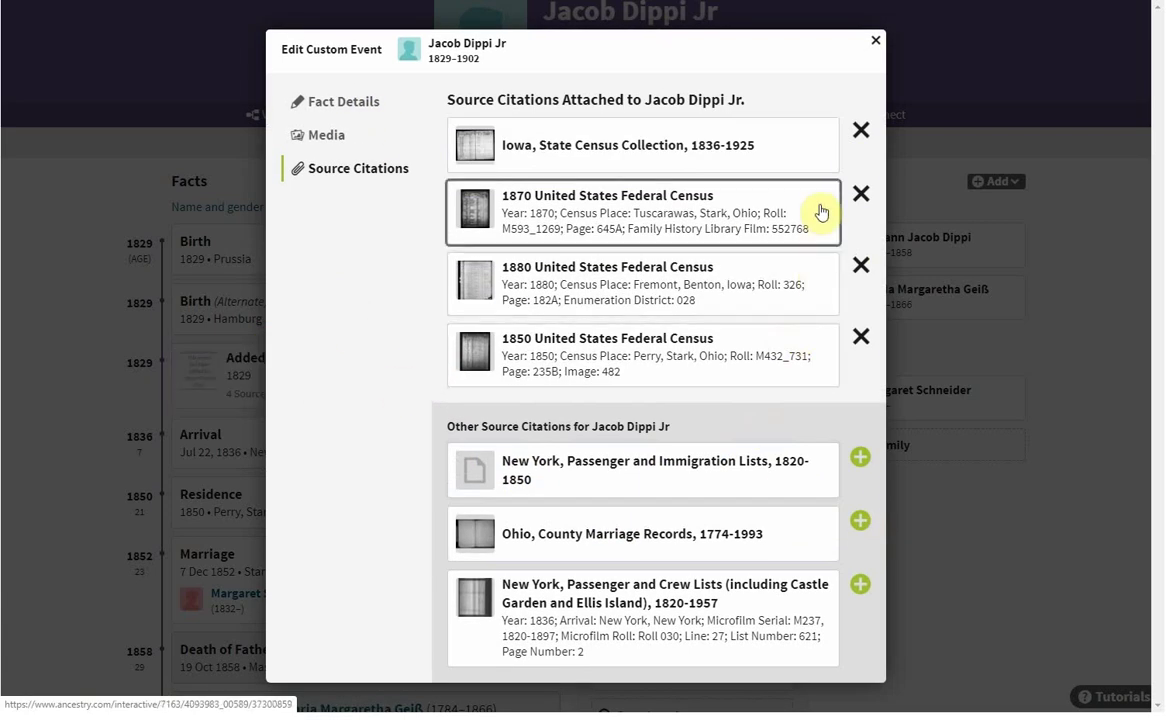
left_click(875, 41)
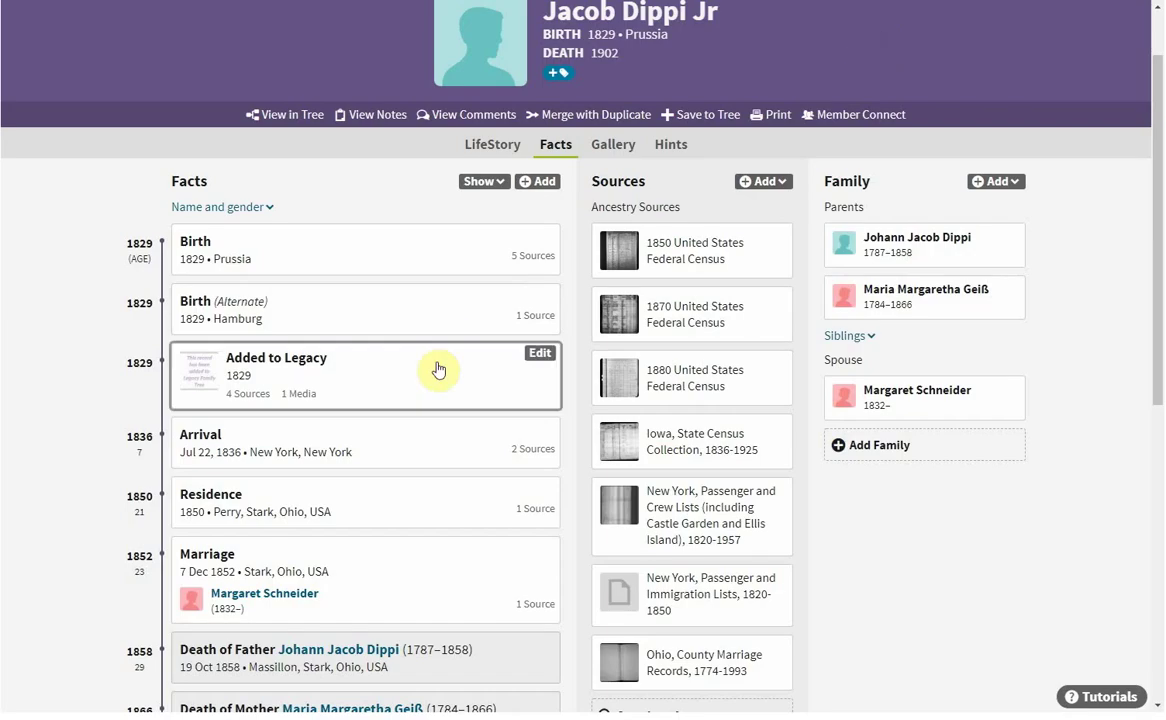
left_click(386, 385)
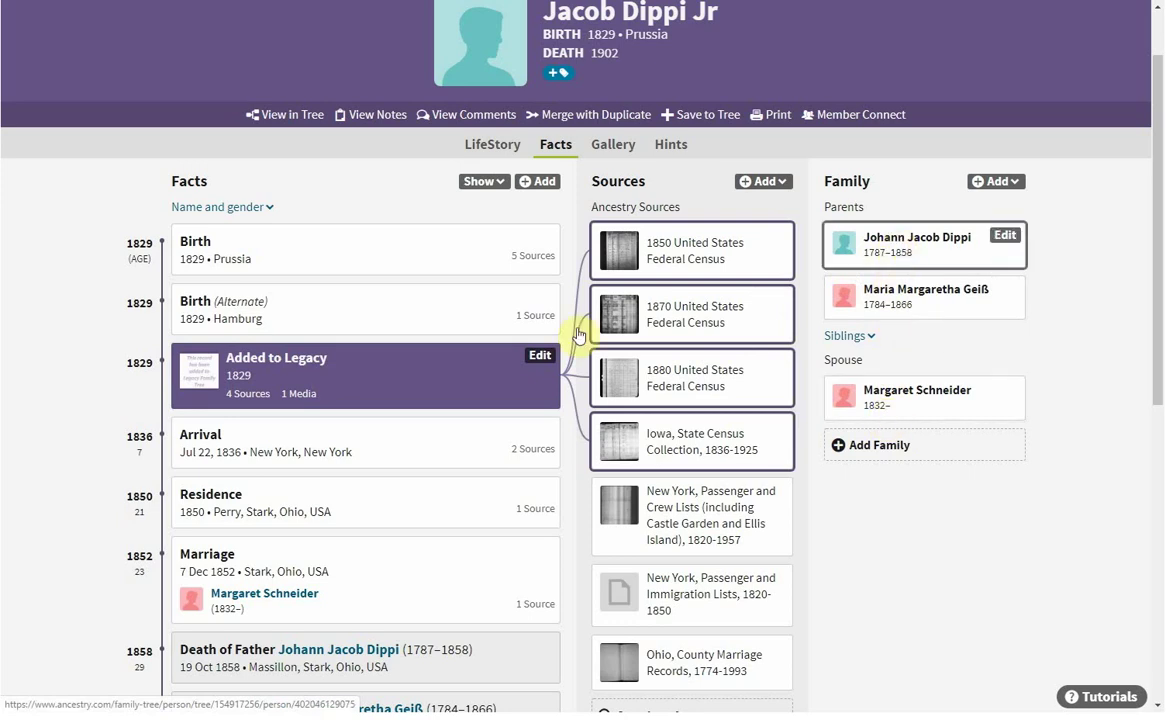
Step: Open the "Added to Legacy" image from the person's gallery and link it to the person's father
left_click(615, 150)
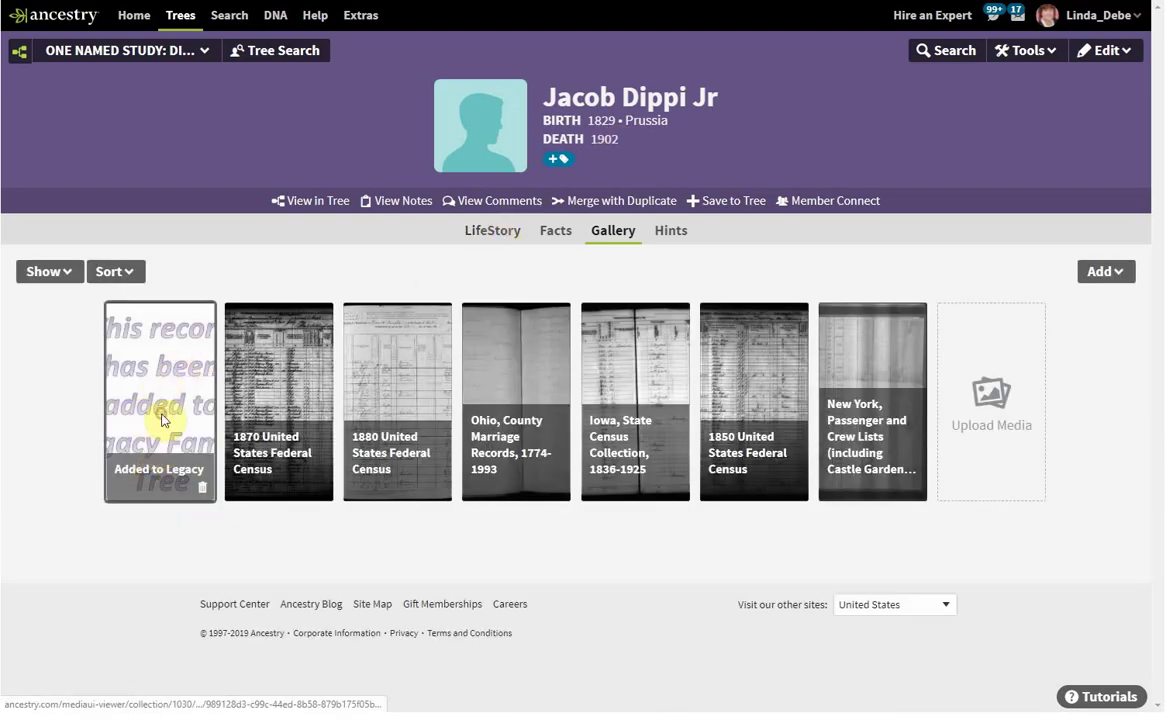
left_click(161, 412)
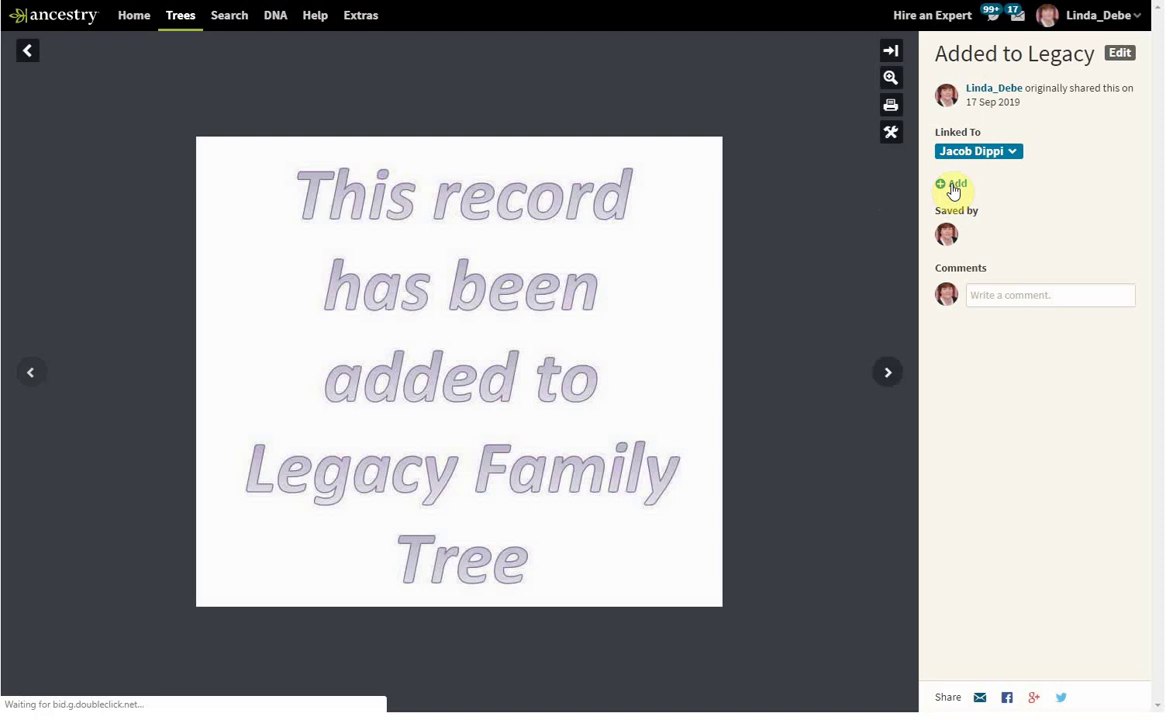
left_click(954, 186)
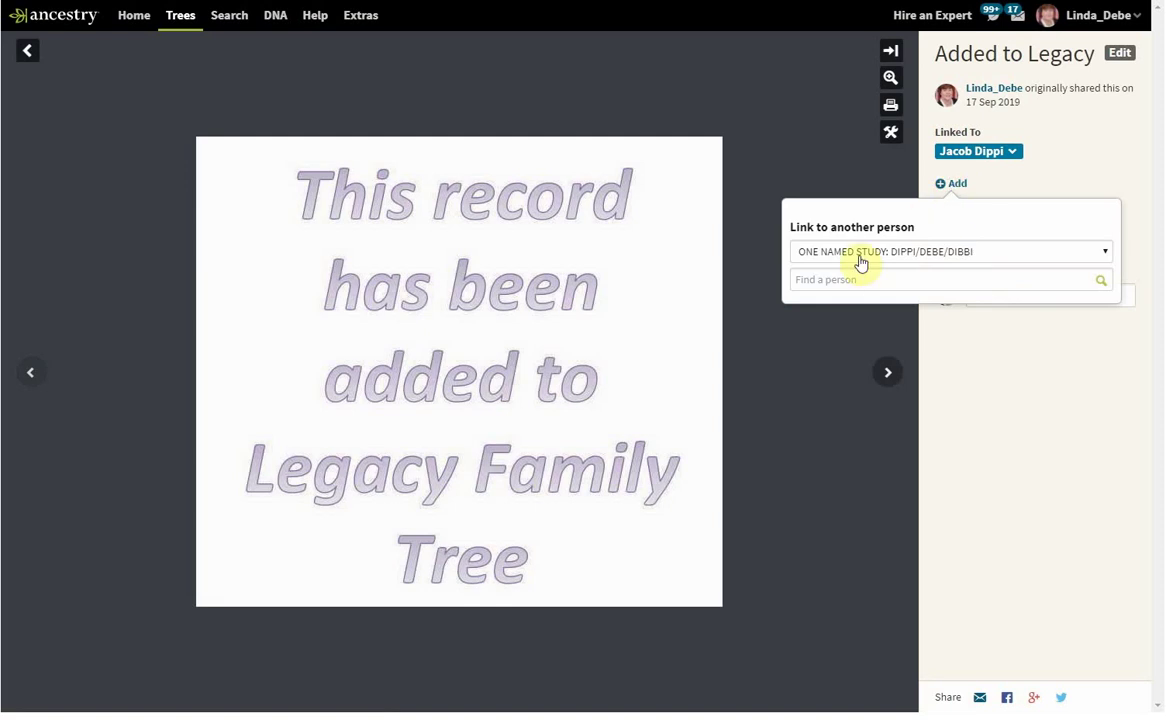
left_click(842, 281)
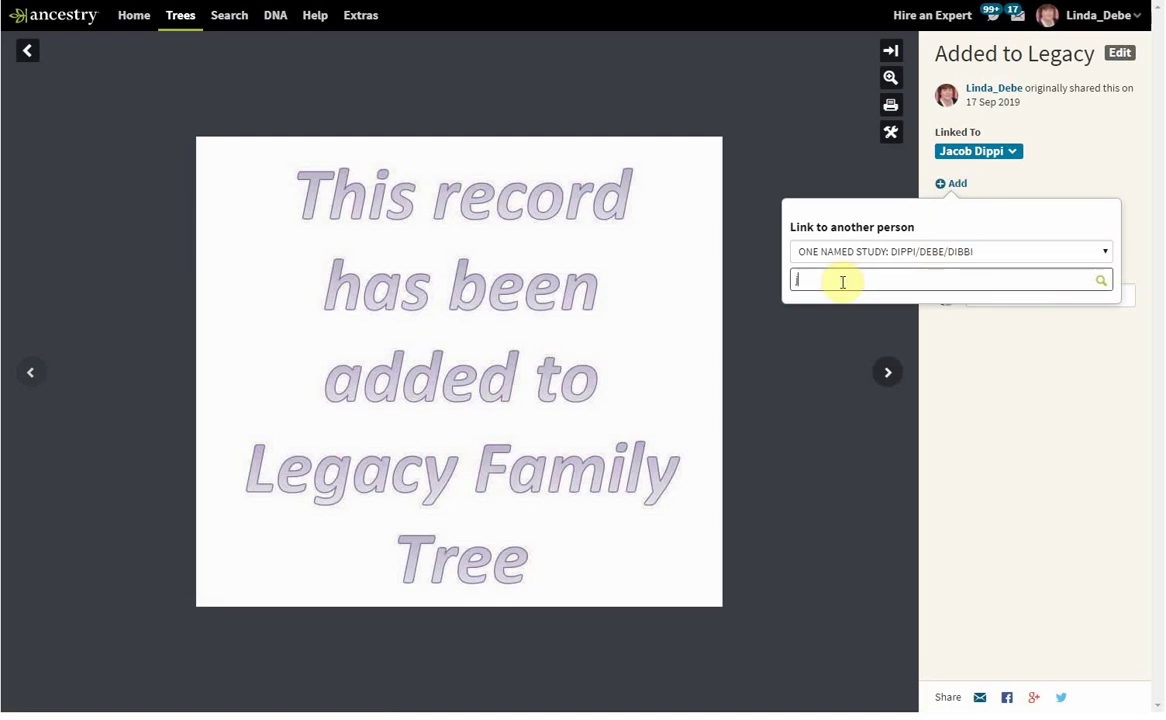
type("jacob")
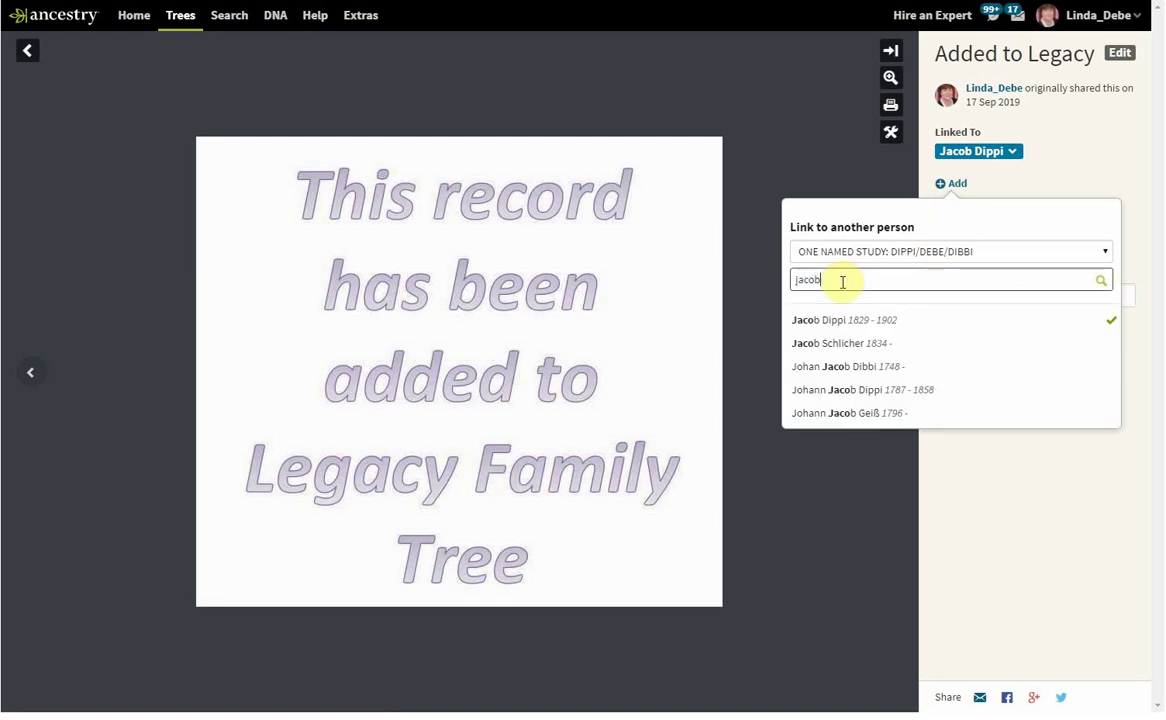
left_click(866, 393)
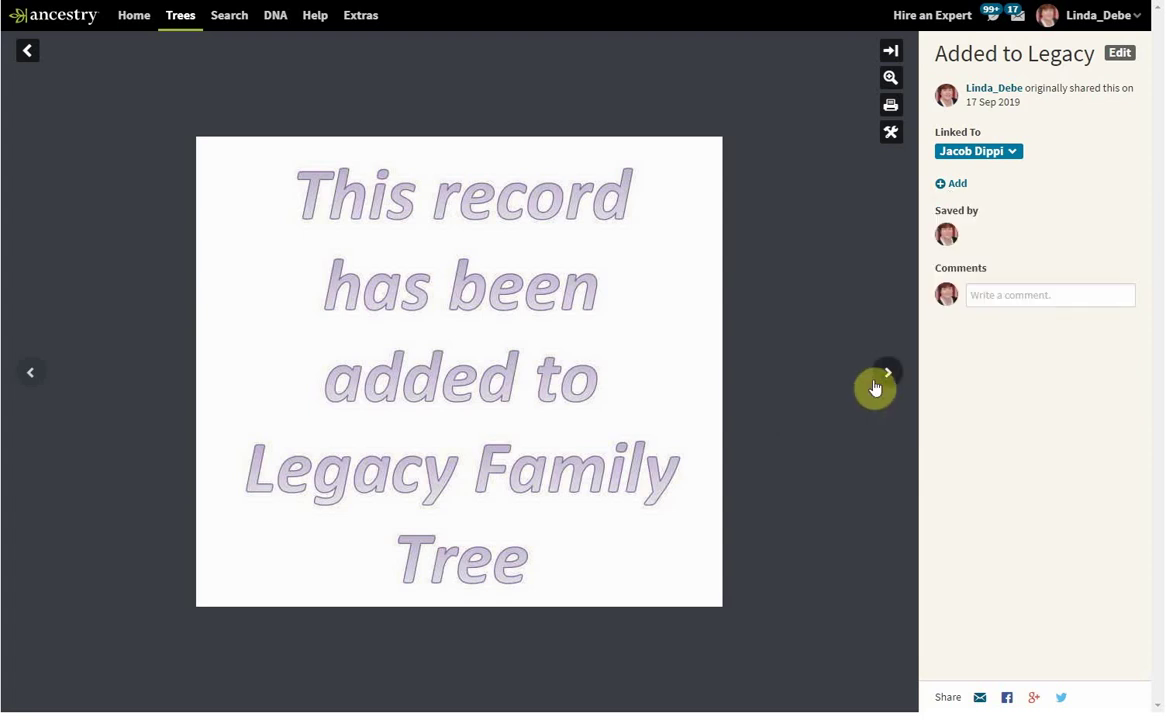
Step: Link the "Added to Legacy" image to the person's spouse in the same tree
left_click(953, 204)
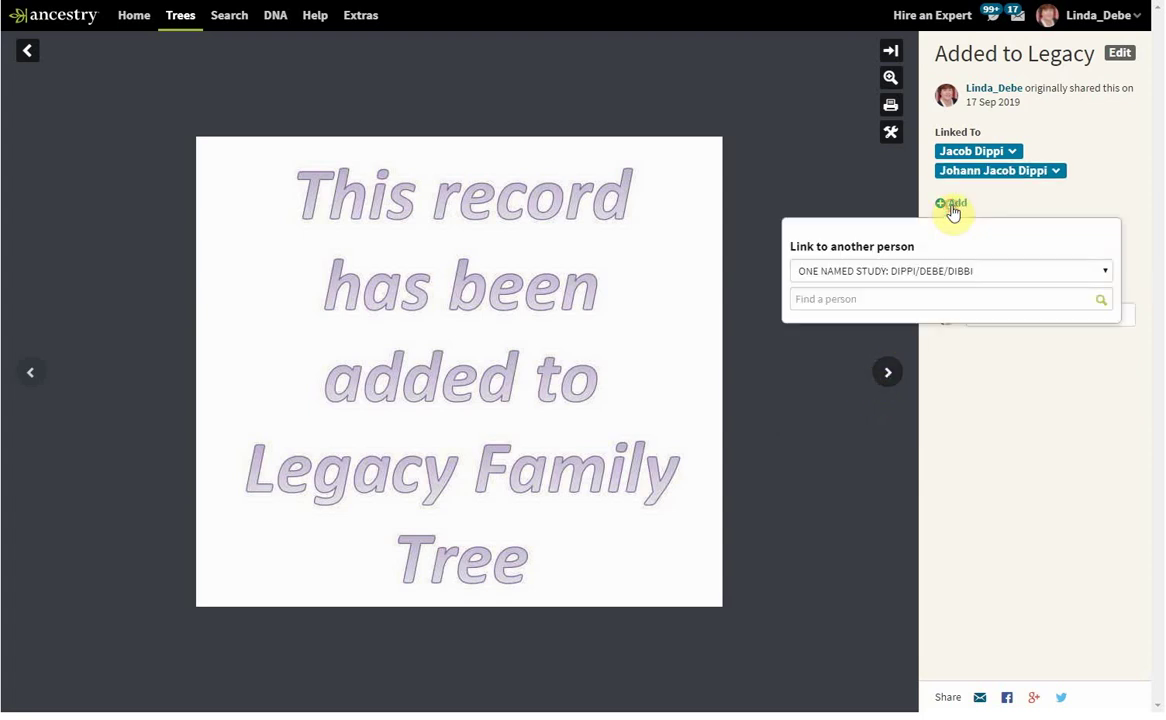
left_click(833, 297)
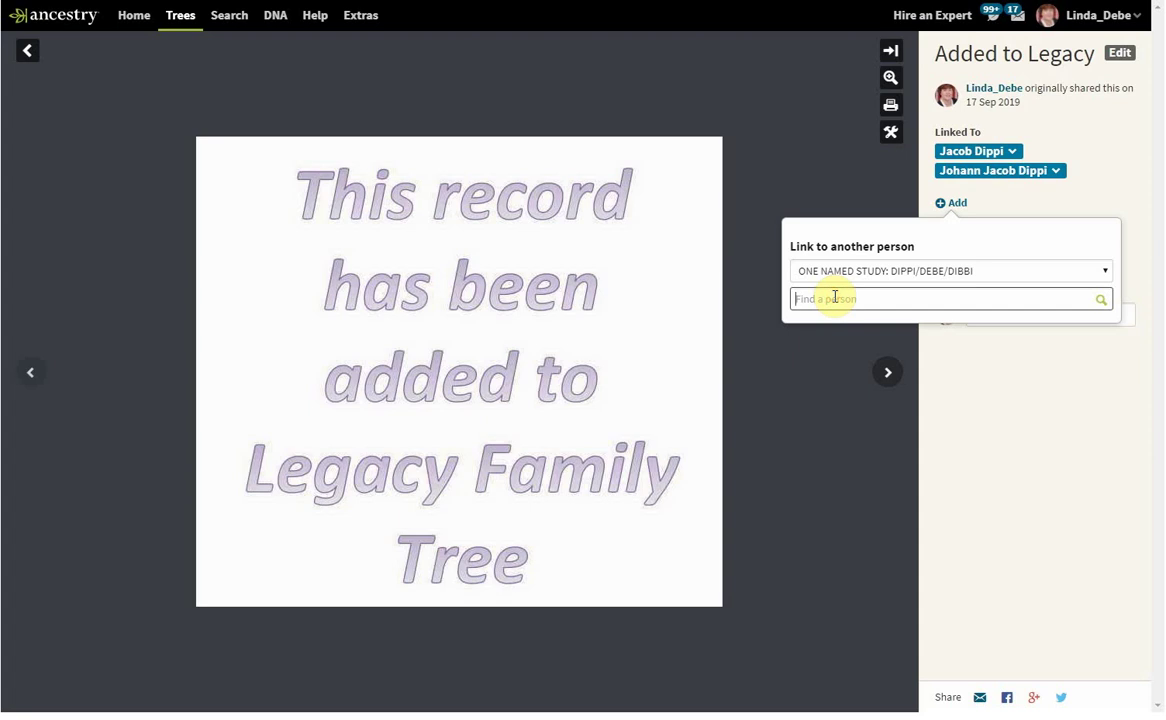
type("mar")
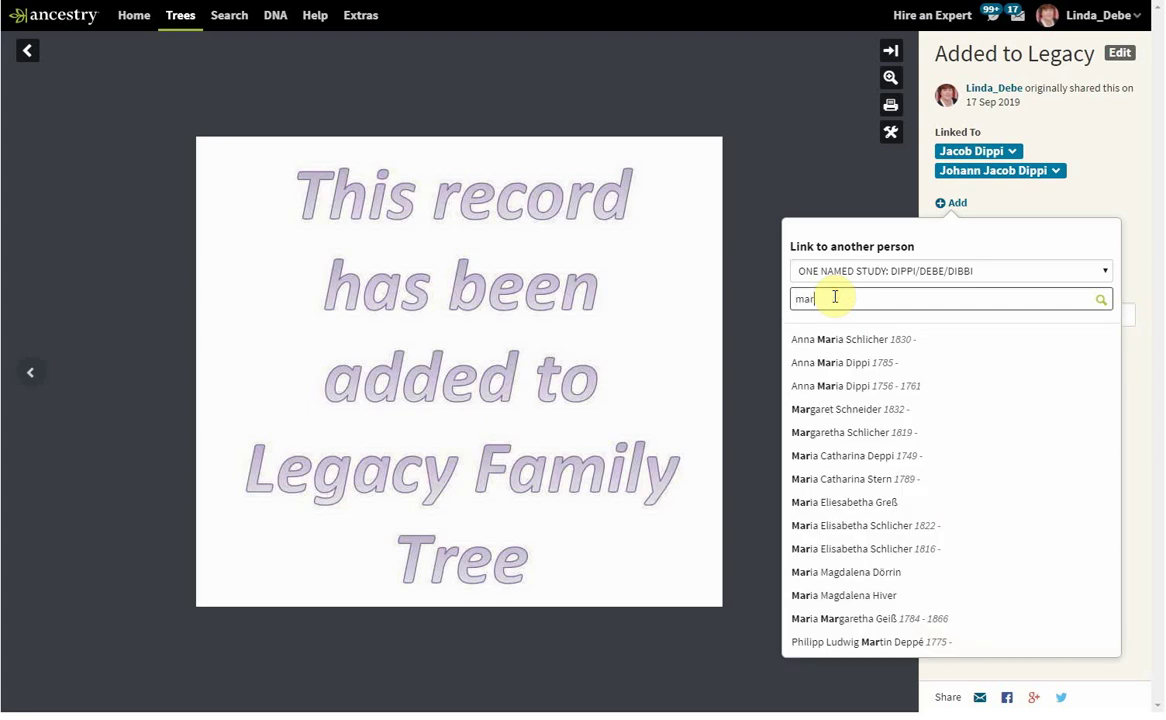
left_click(852, 409)
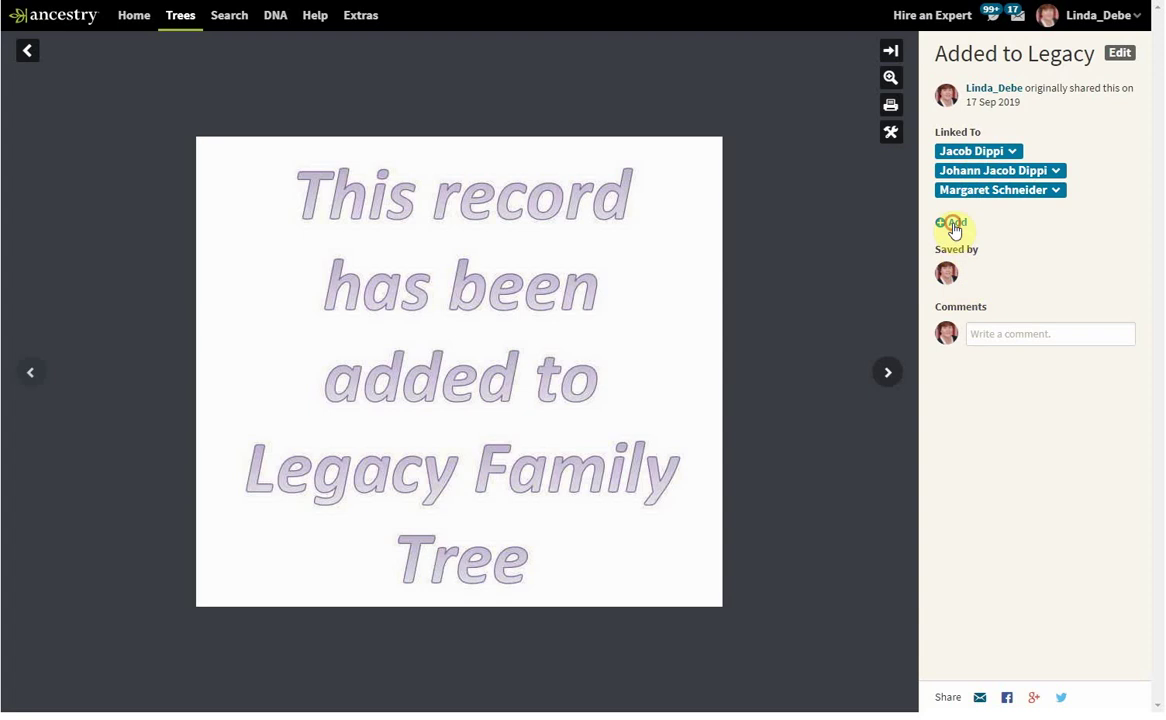
Step: Link the "Added to Legacy" image to the person's mother in the same tree
left_click(953, 224)
type("mar")
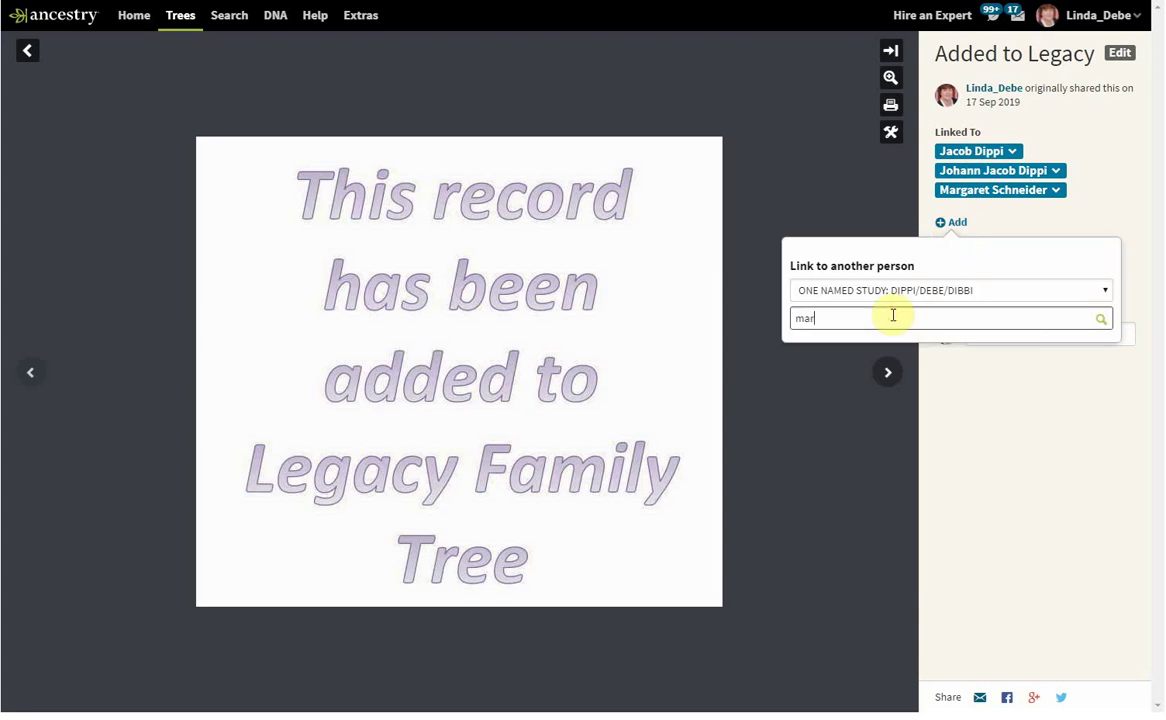
type("ga")
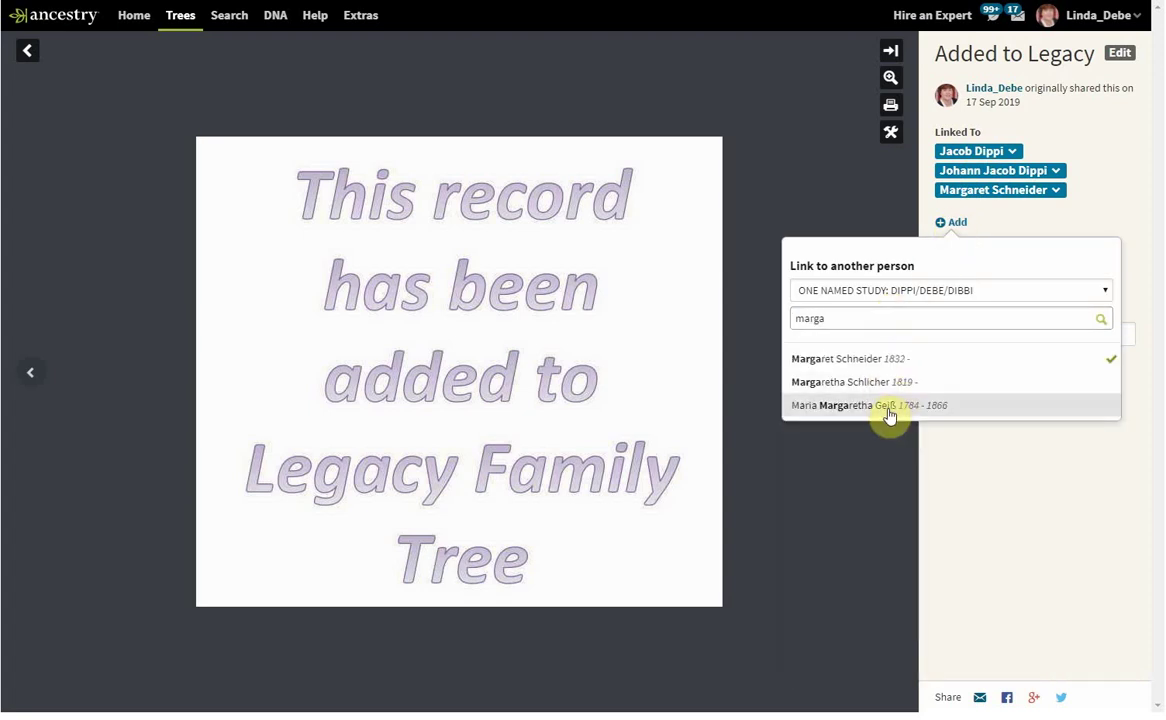
left_click(886, 408)
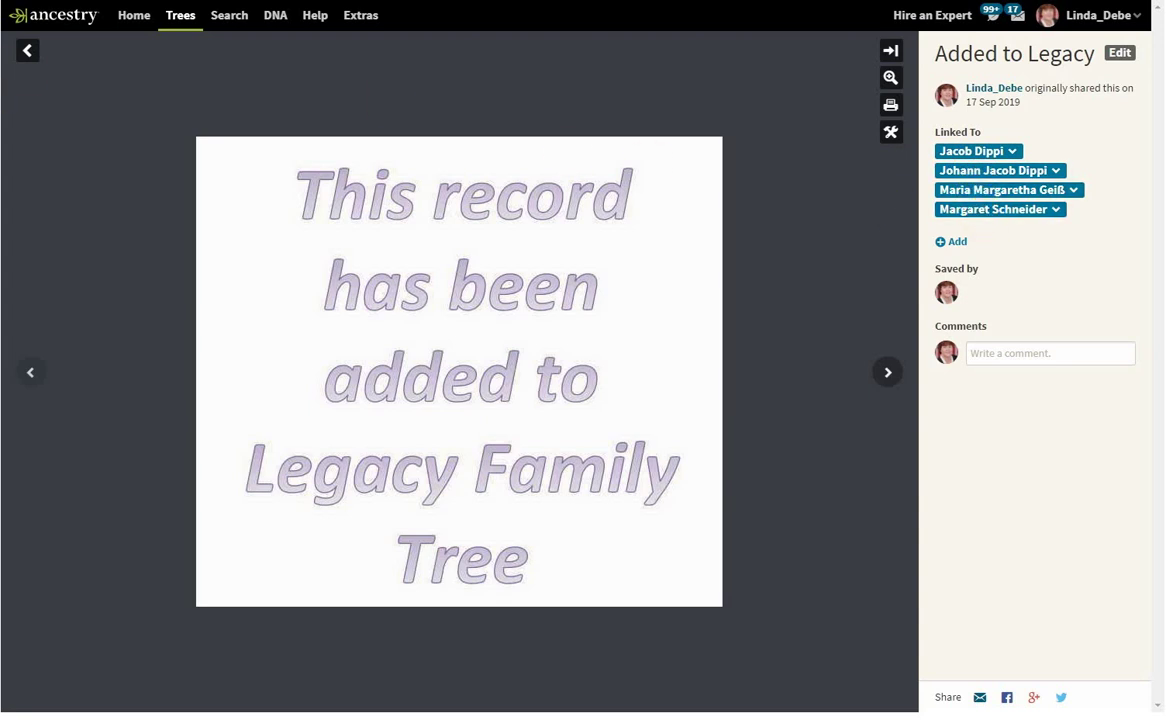
Step: Leave the image viewer and check the spouse's gallery for the "Added to Legacy" image
left_click(28, 58)
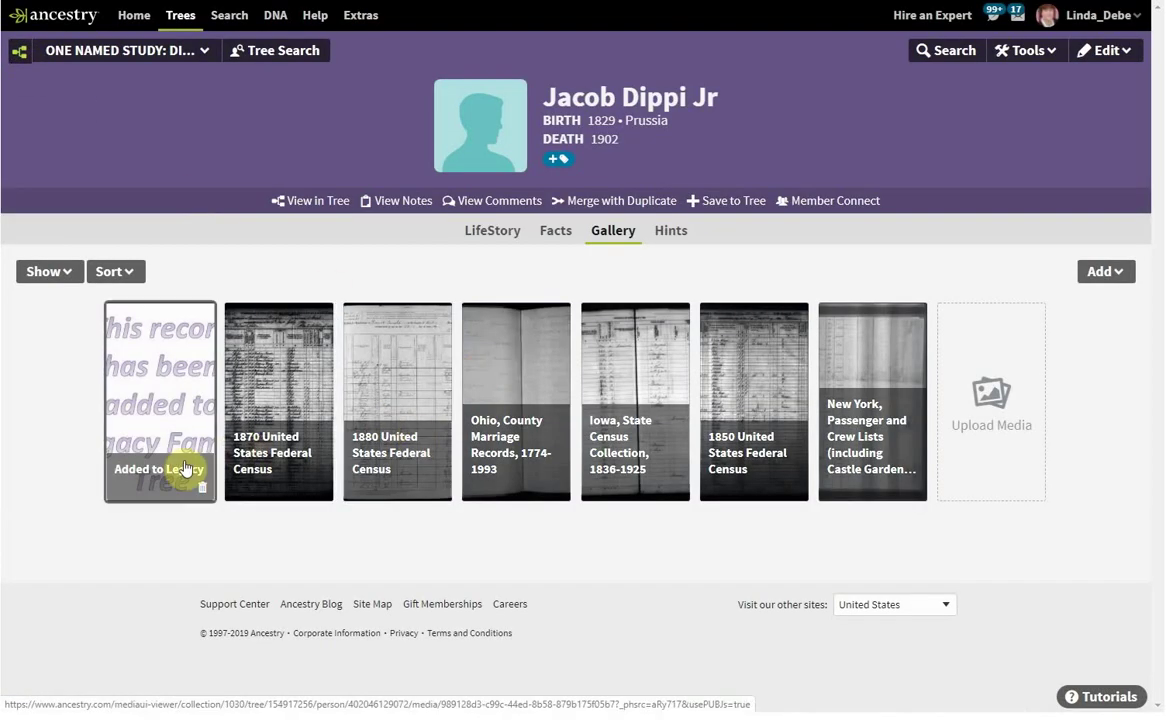
left_click(553, 234)
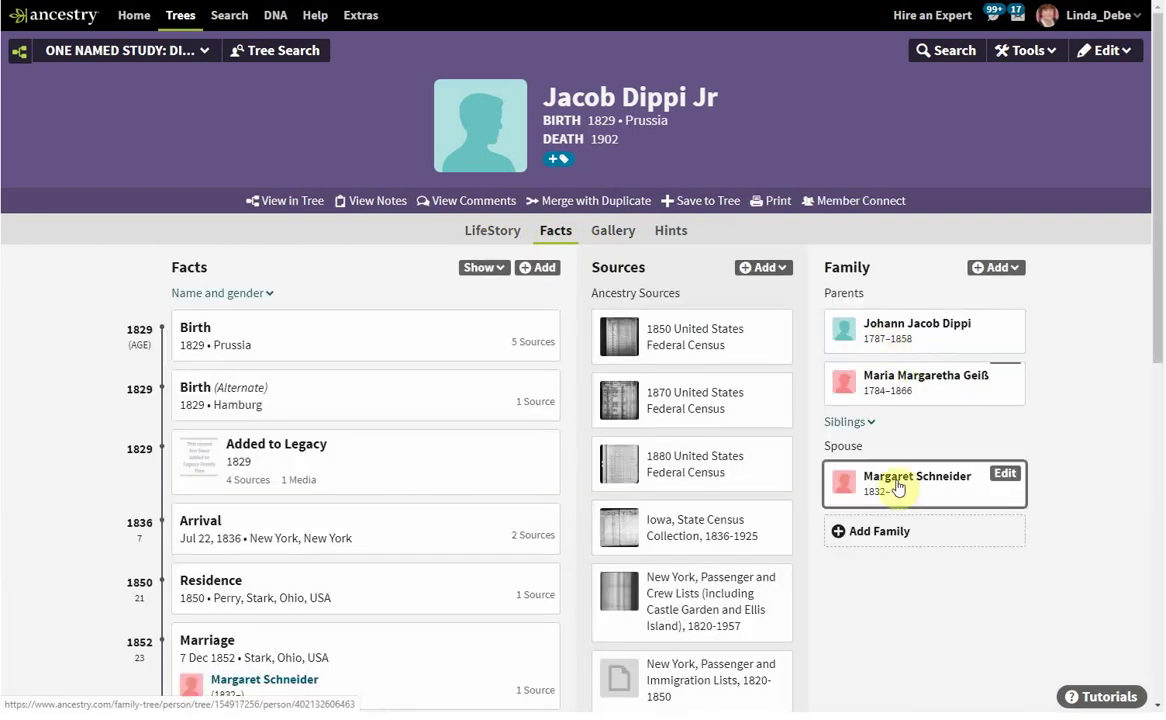
left_click(897, 487)
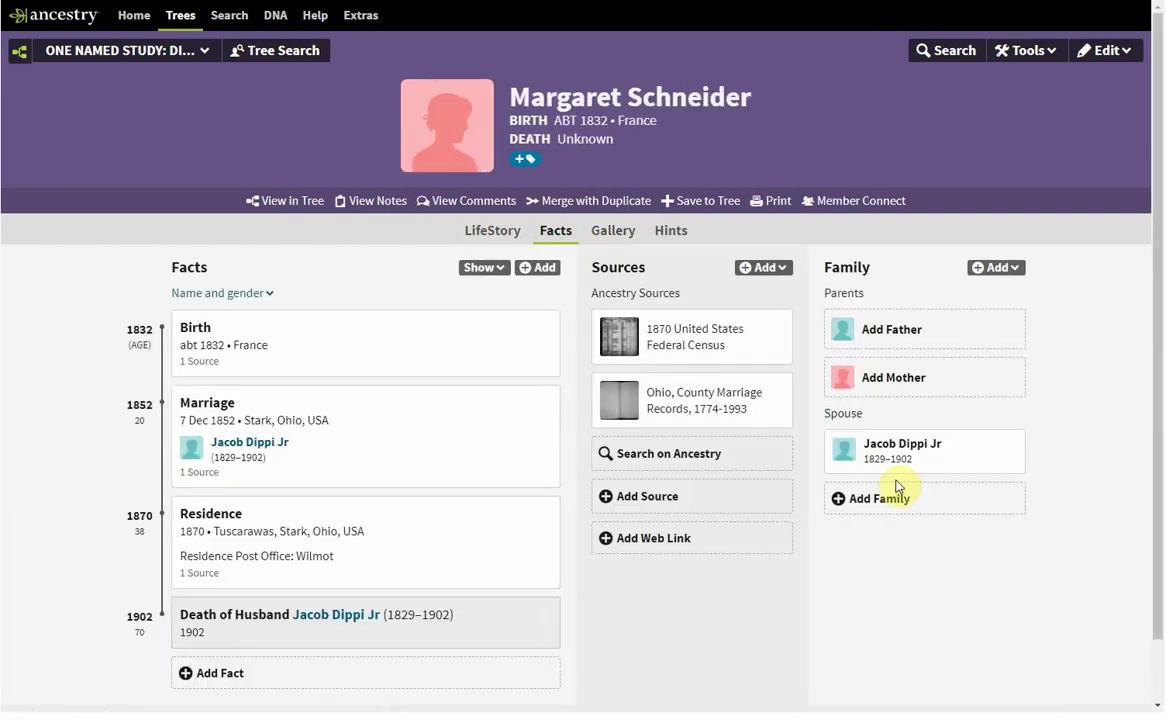
left_click(604, 231)
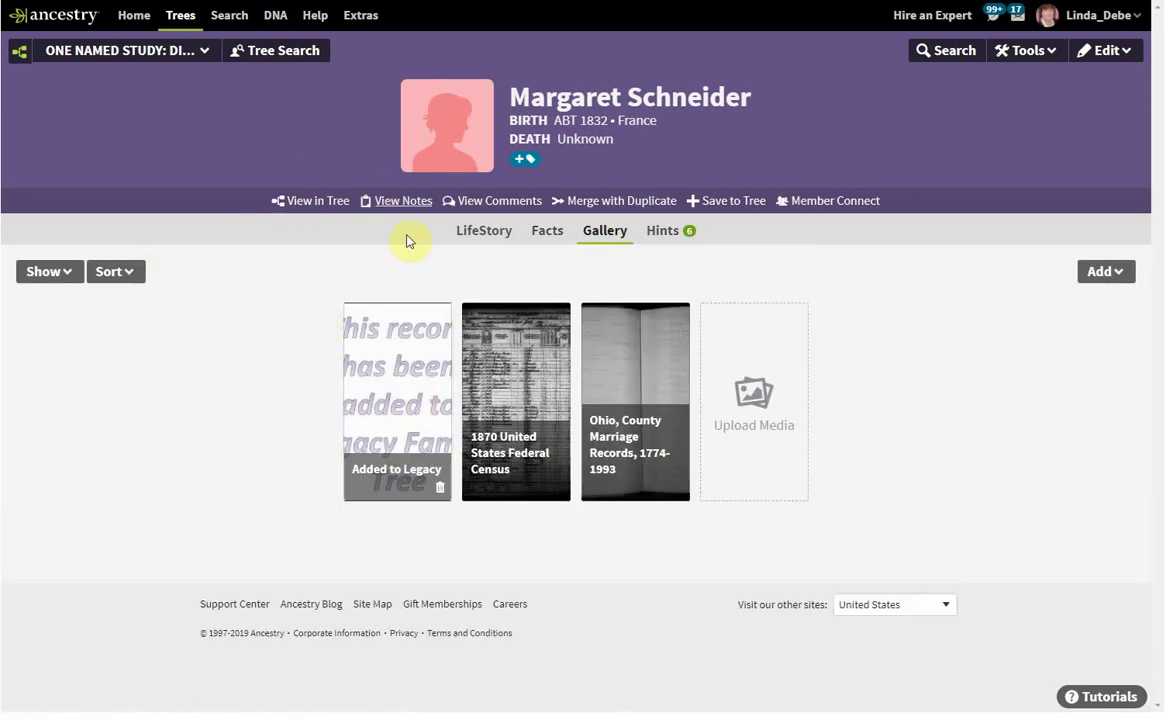
left_click(548, 236)
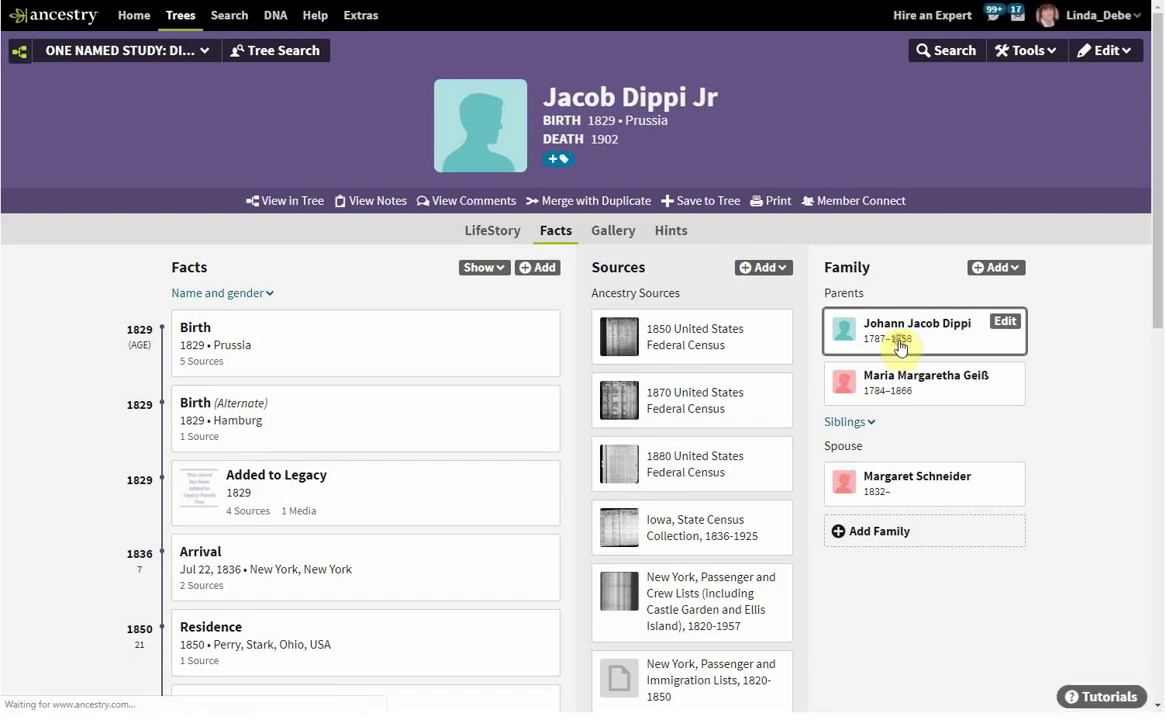
Step: Check the galleries of the person's father and mother for the "Added to Legacy" image
left_click(901, 347)
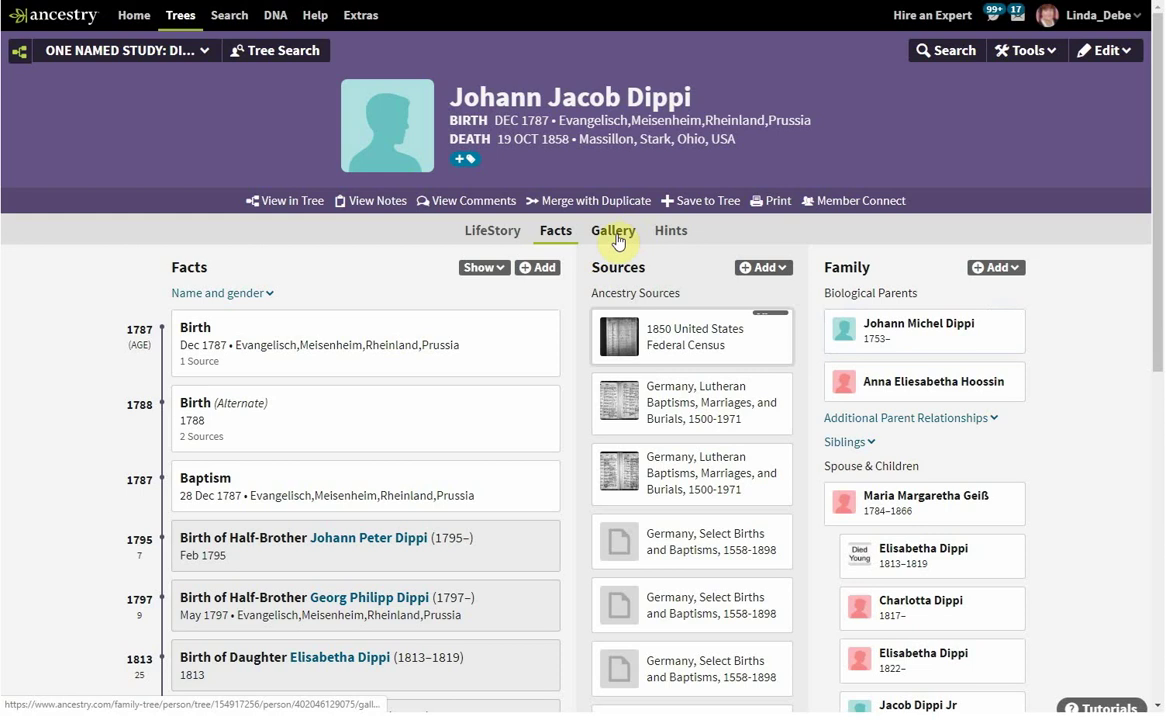
left_click(617, 237)
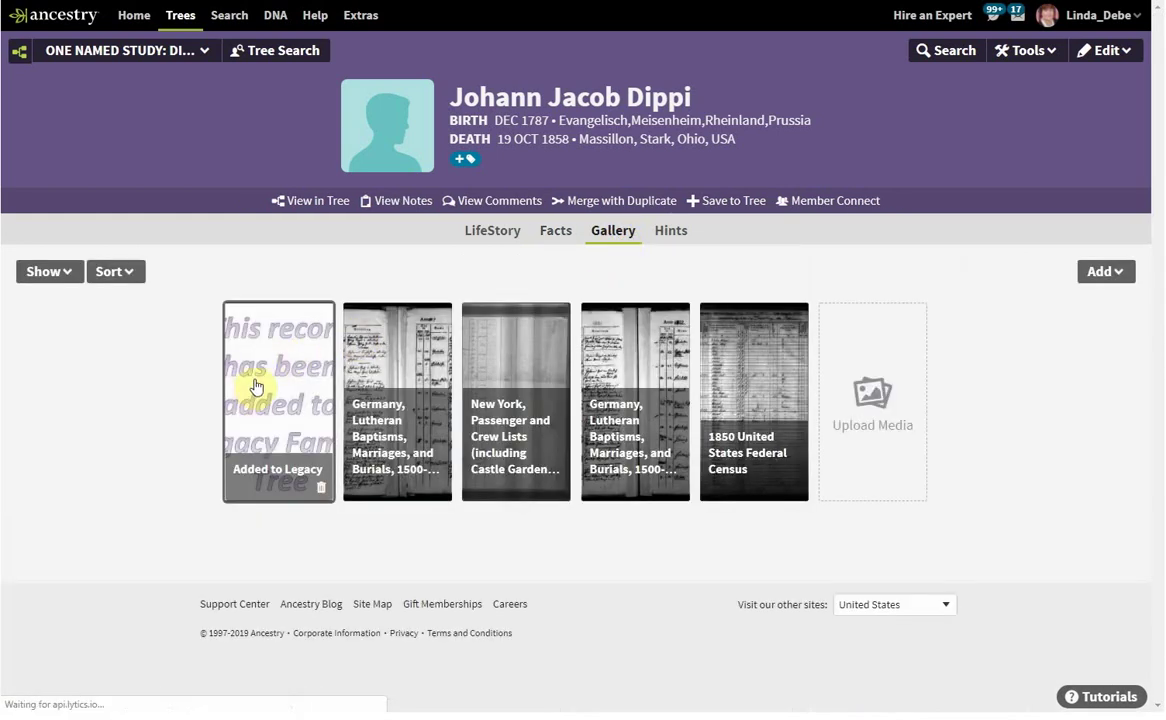
left_click(556, 231)
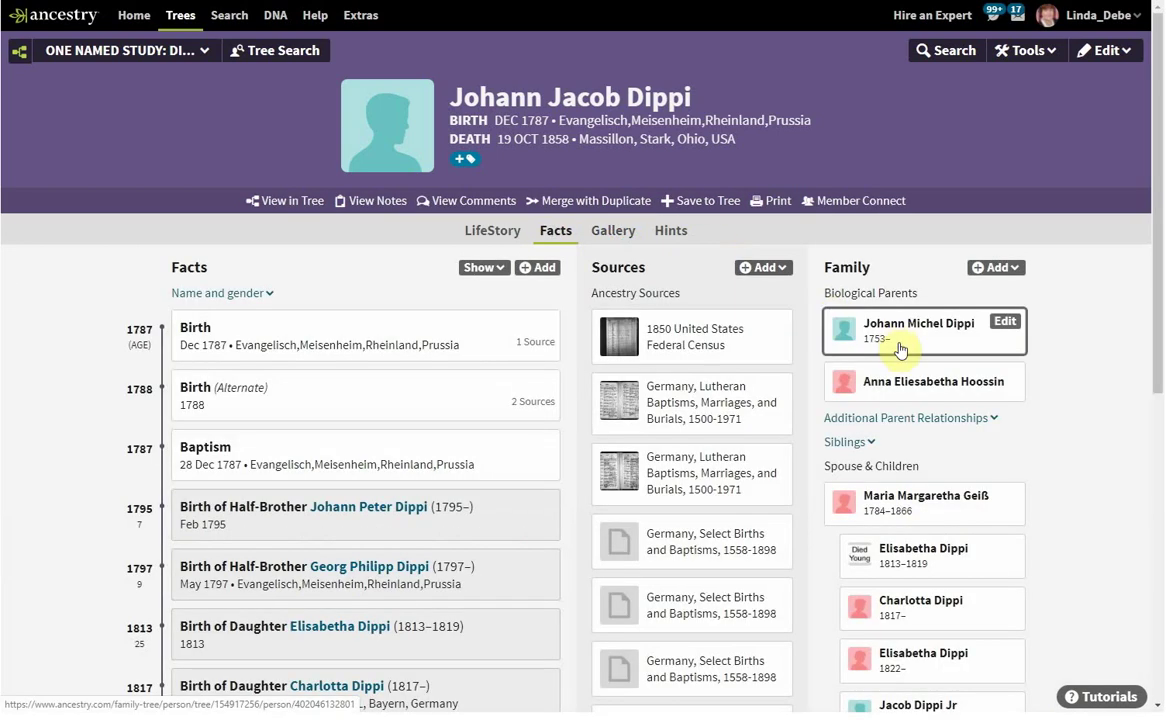
left_click(927, 510)
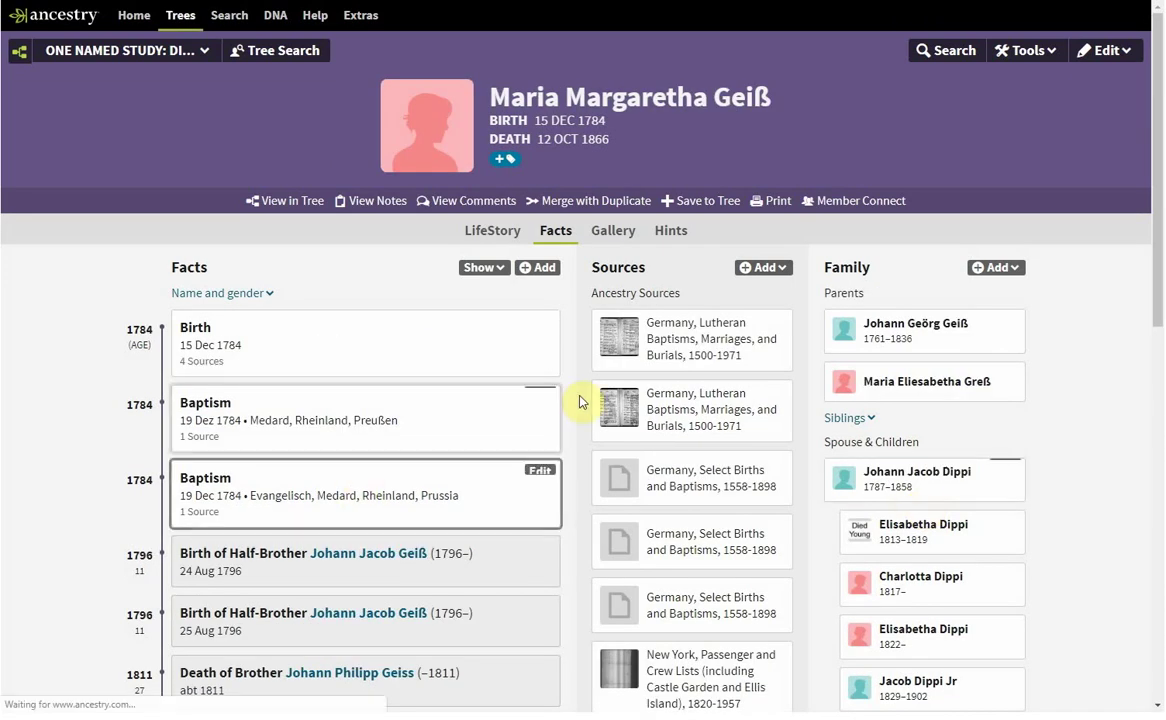
left_click(606, 233)
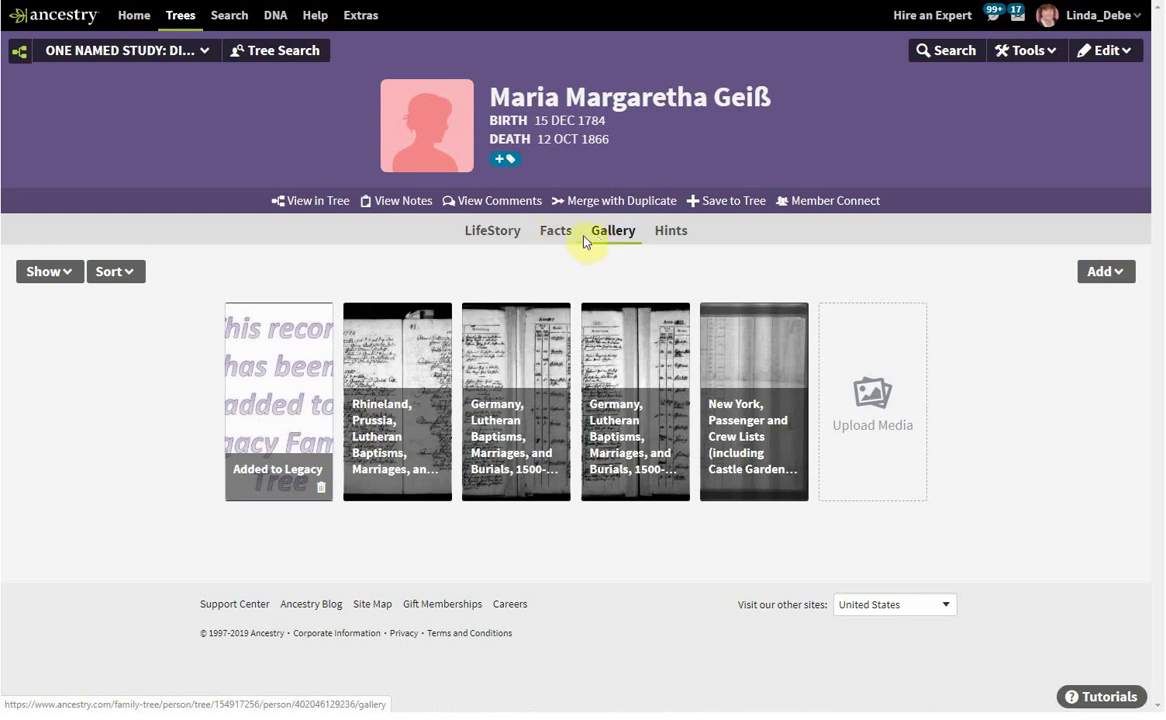
Step: Add a custom event labelled "added to Legacy" with the date 1784 to the mother's facts
left_click(555, 233)
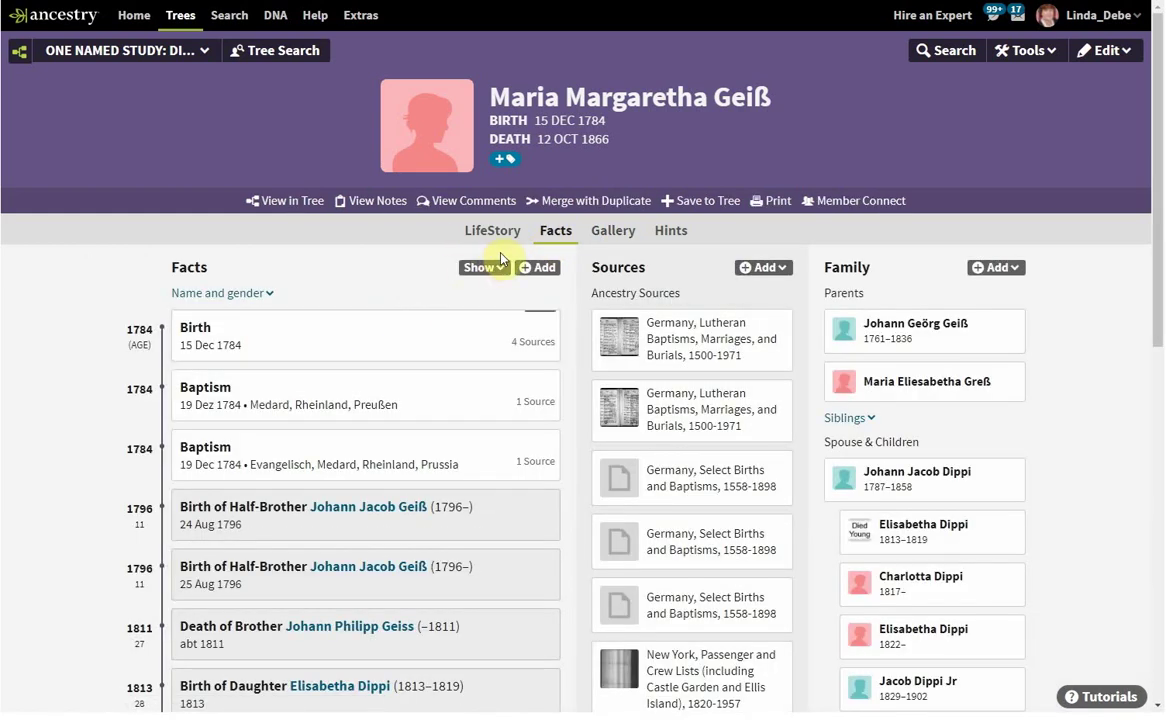
left_click(532, 270)
left_click(430, 372)
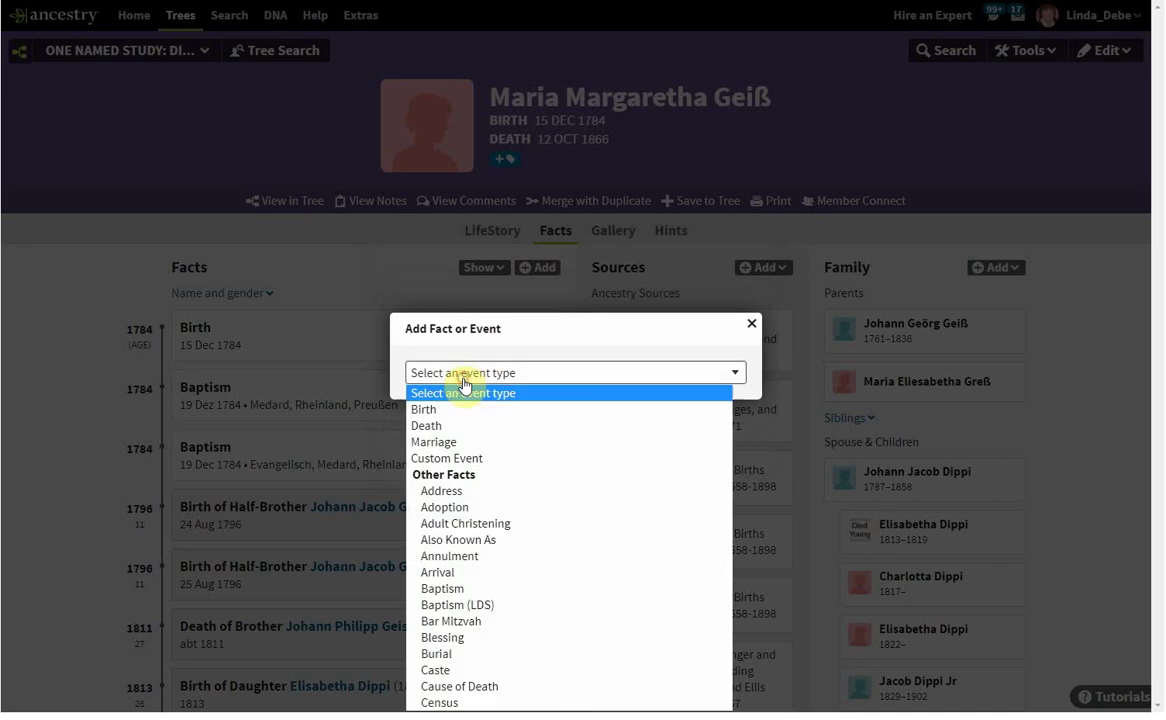
left_click(448, 459)
left_click(472, 298)
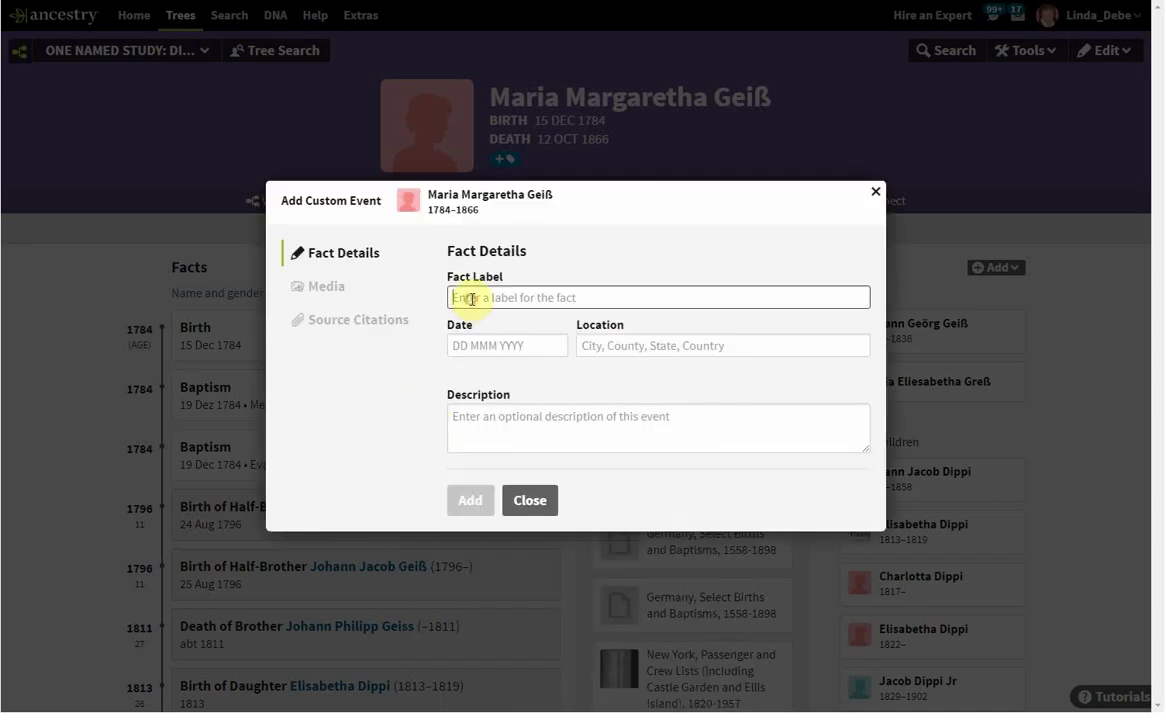
type("added to Legacy")
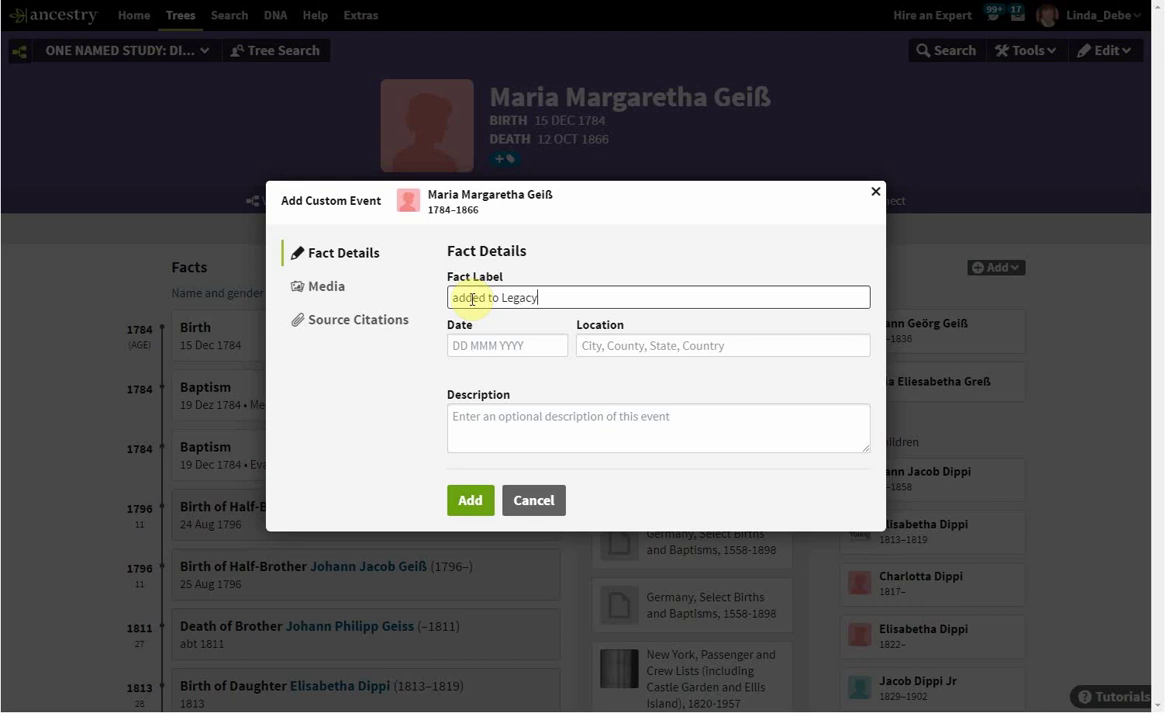
left_click(483, 346)
type("1")
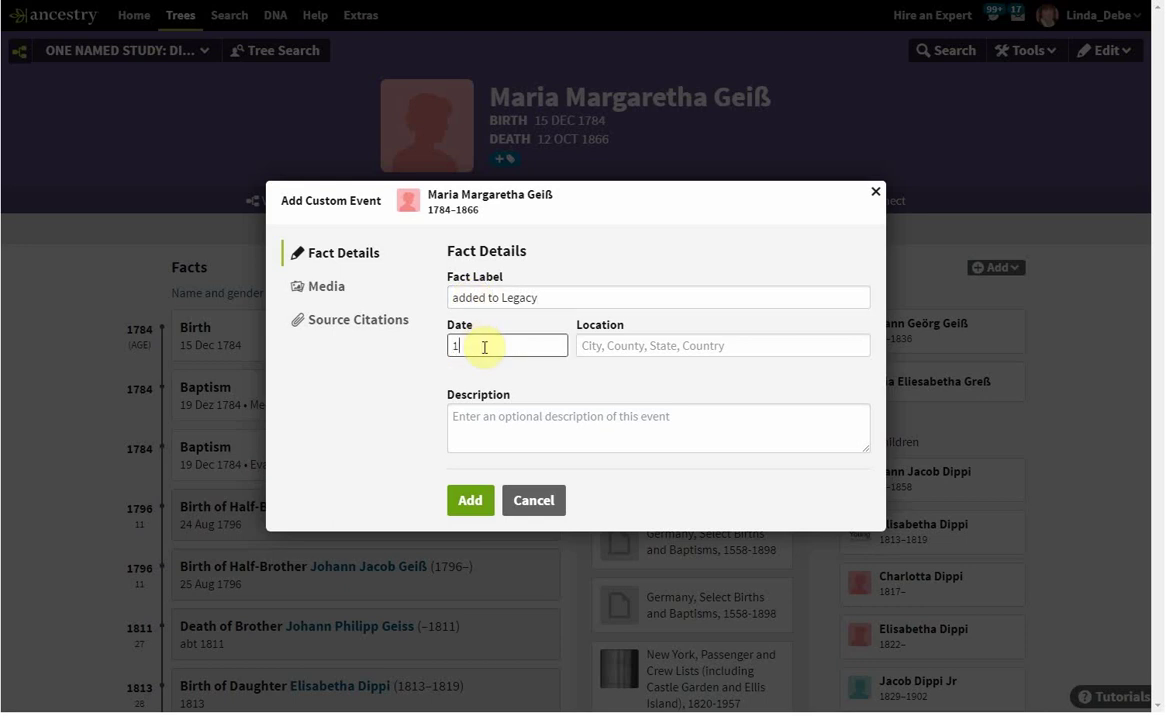
type("784")
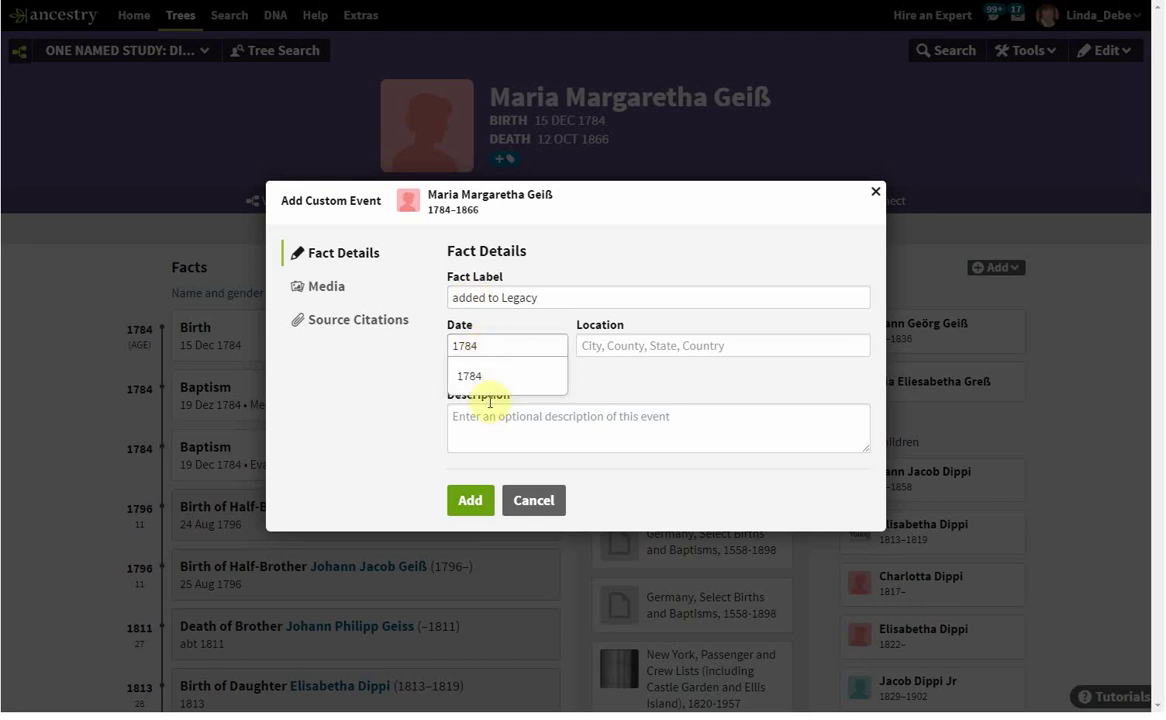
left_click(469, 507)
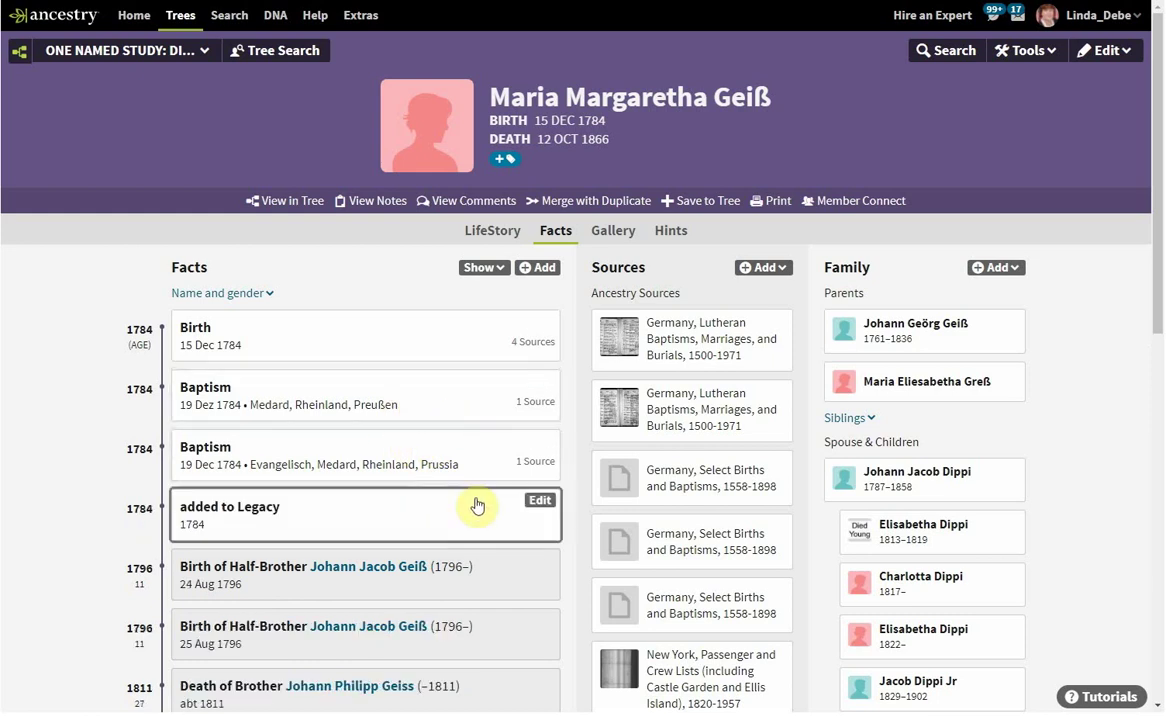
Step: Attach the "Added to Legacy" image to the mother's new custom event
left_click(539, 501)
left_click(328, 230)
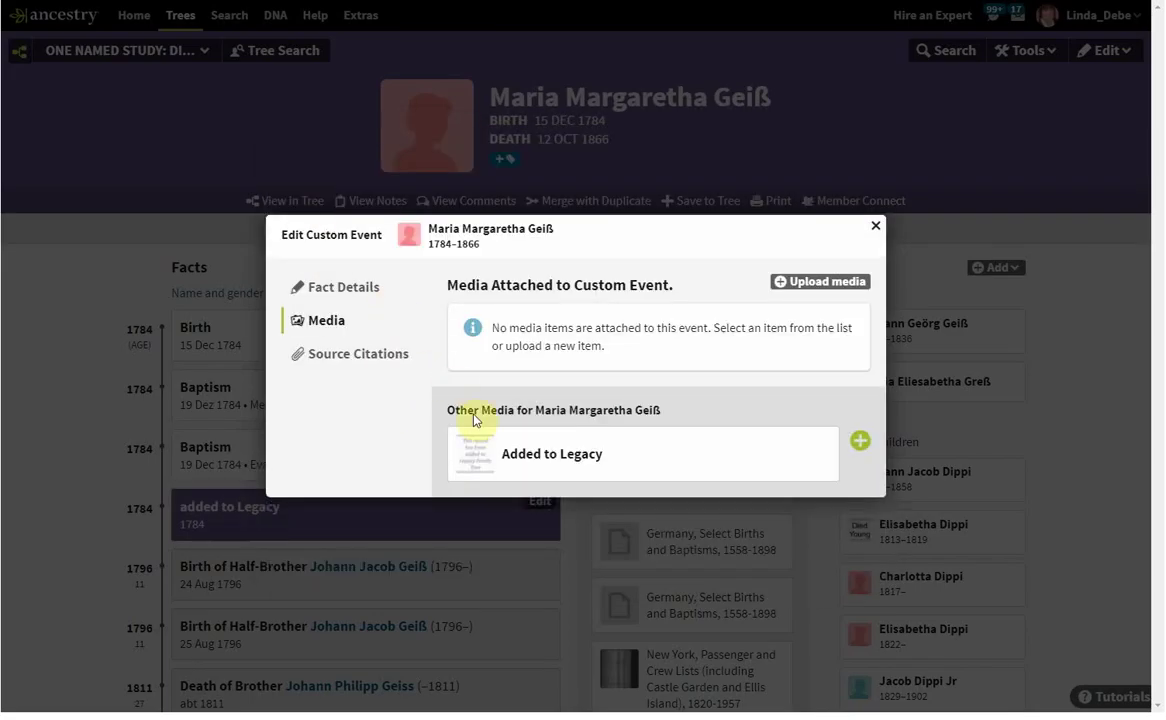
left_click(860, 443)
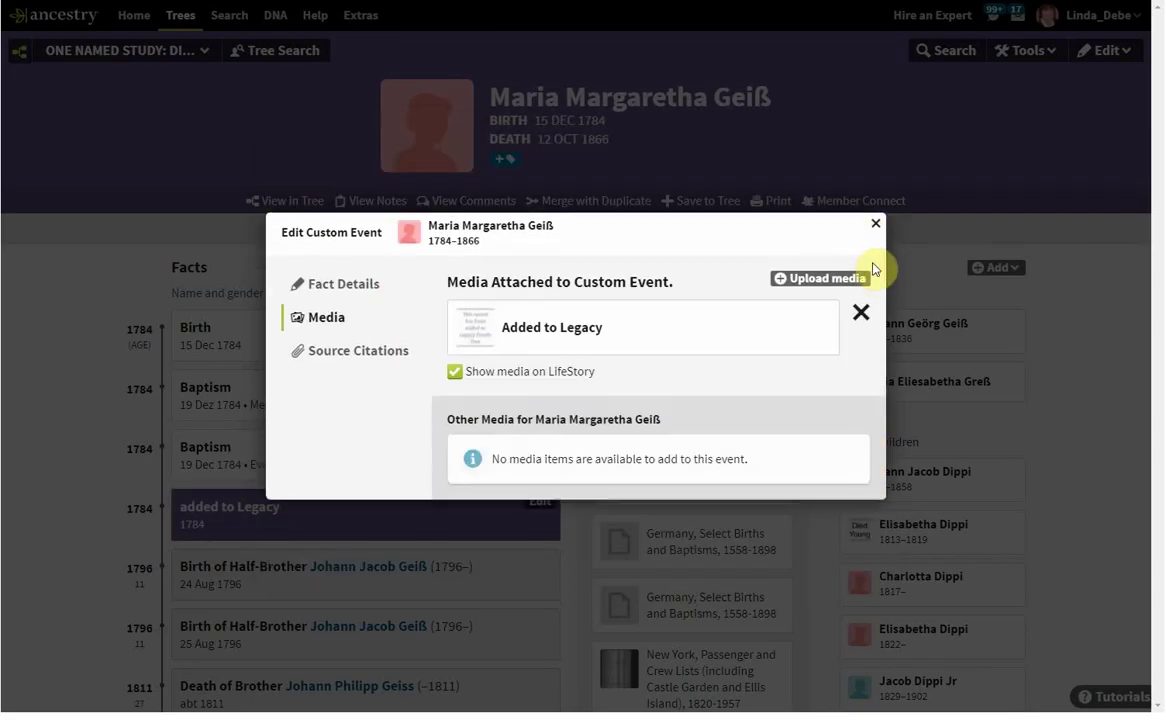
Step: Review the source citations available for the mother's custom event and close it, then check her death year
left_click(358, 350)
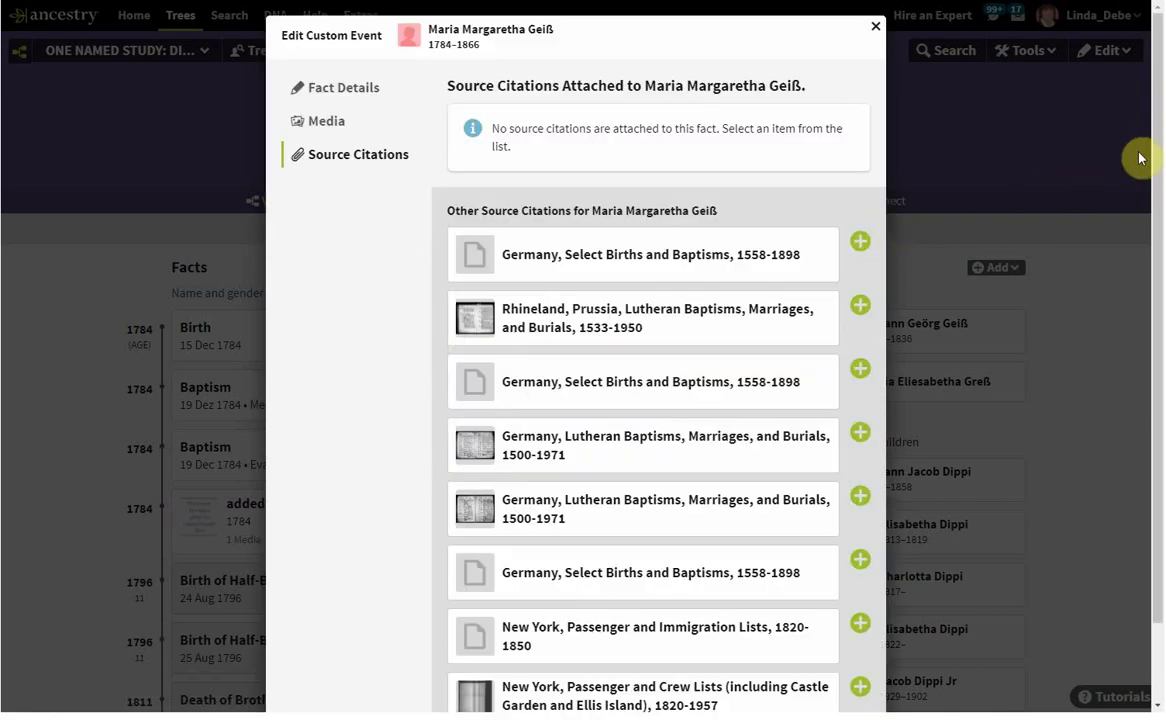
left_click_drag(1158, 161, 1152, 240)
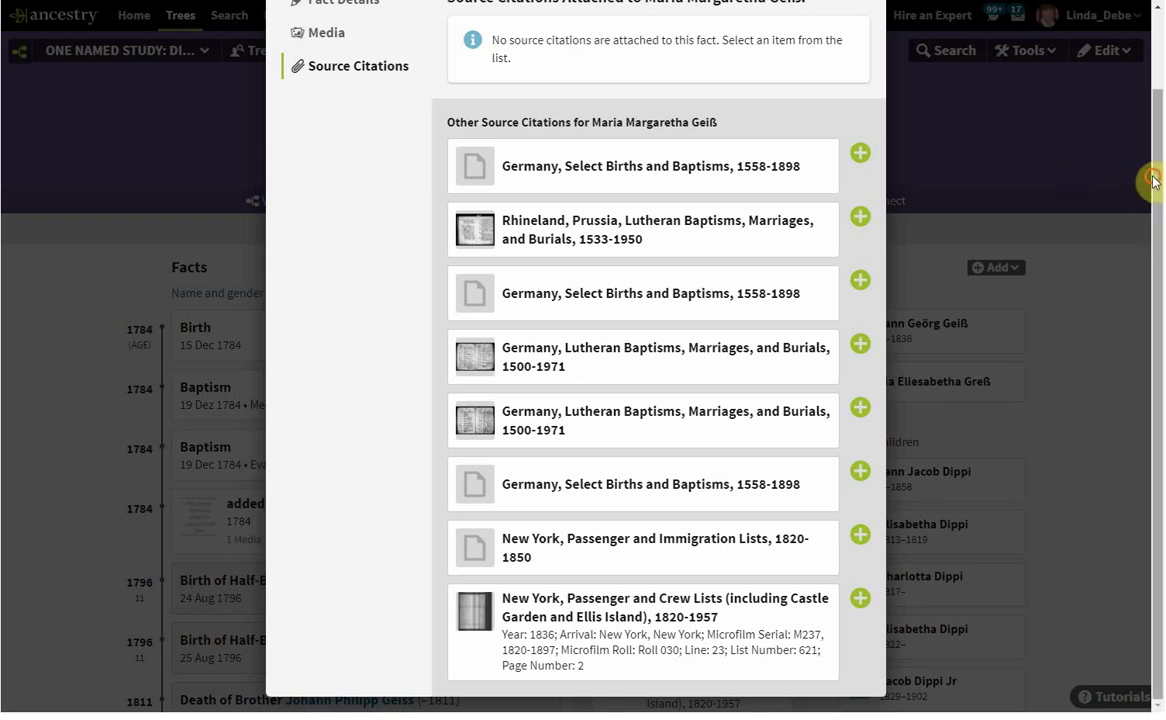
left_click_drag(1150, 177, 1152, 117)
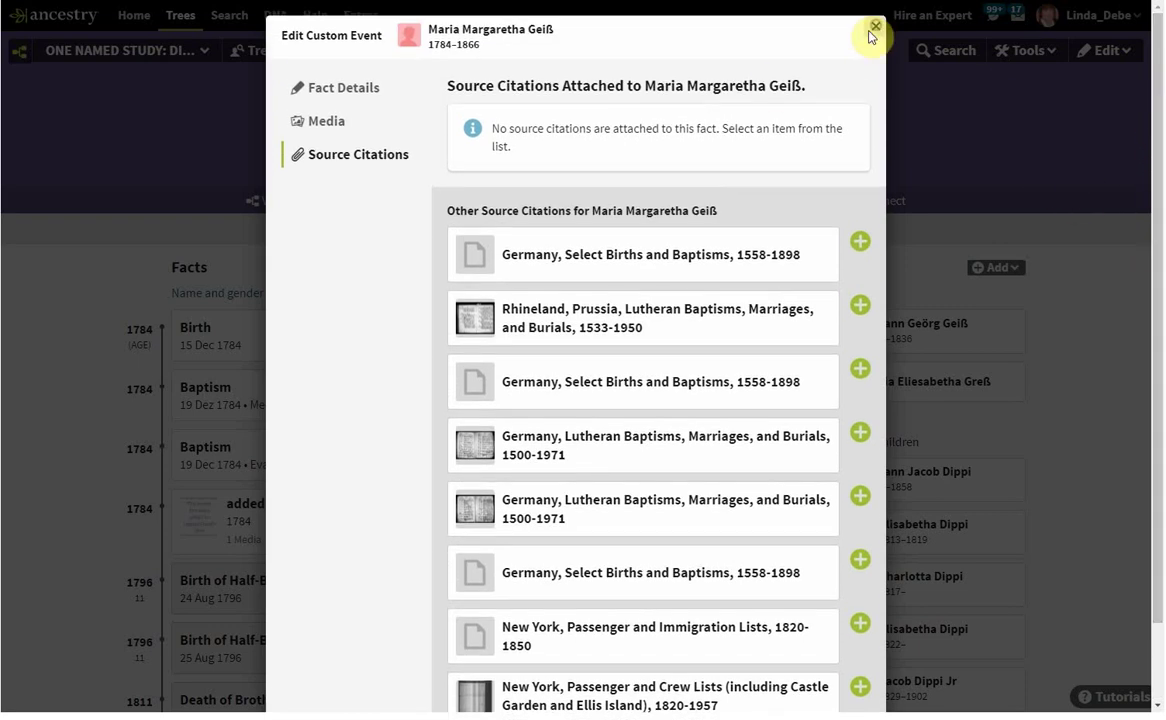
left_click(876, 14)
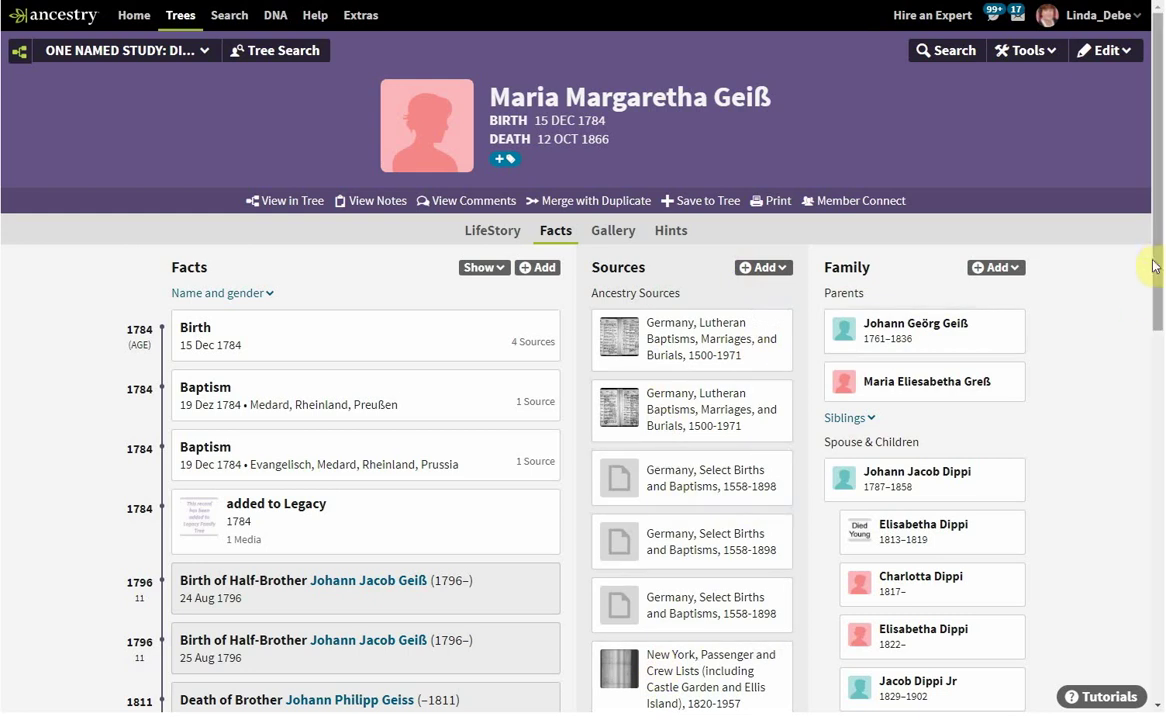
left_click_drag(1158, 258, 1160, 275)
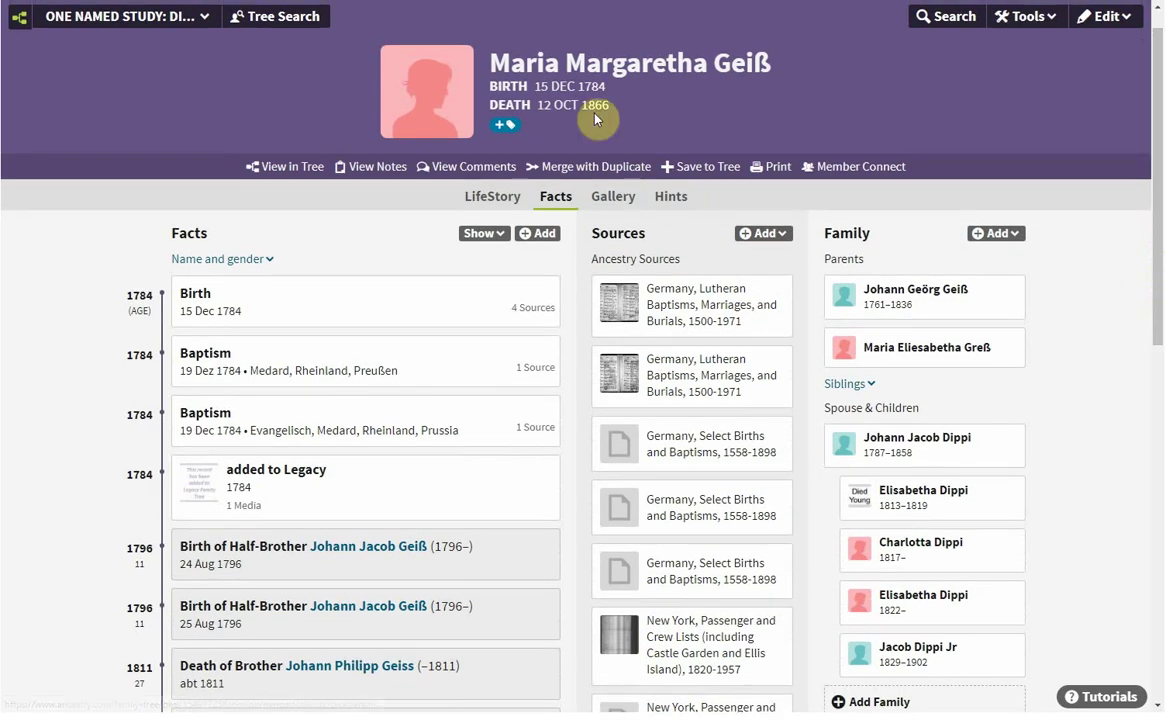
double_click(595, 105)
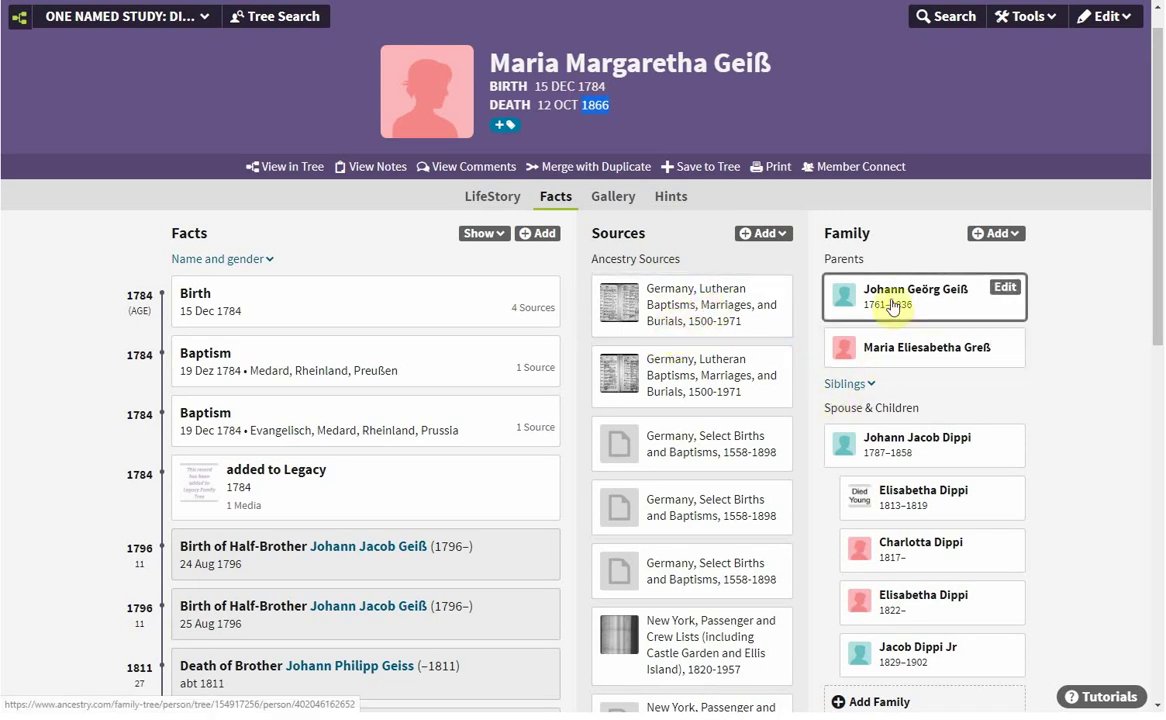
Step: Go back to the son's record through the father's, and reopen the father's facts from there
left_click(886, 452)
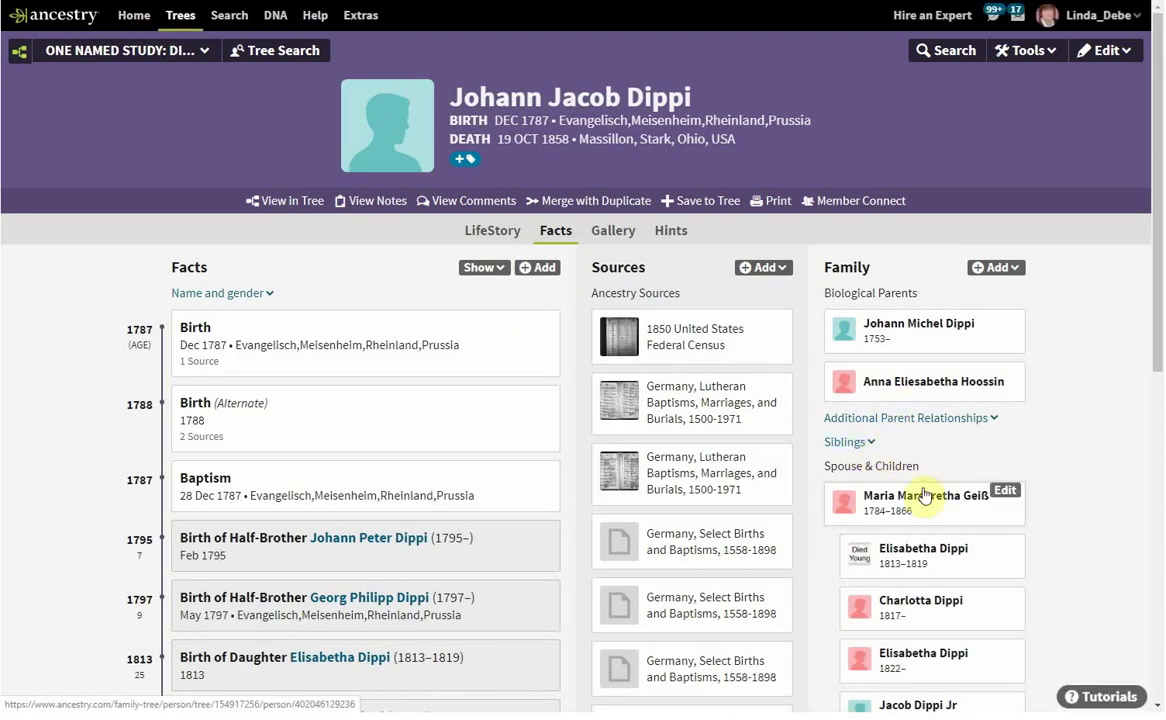
left_click(885, 700)
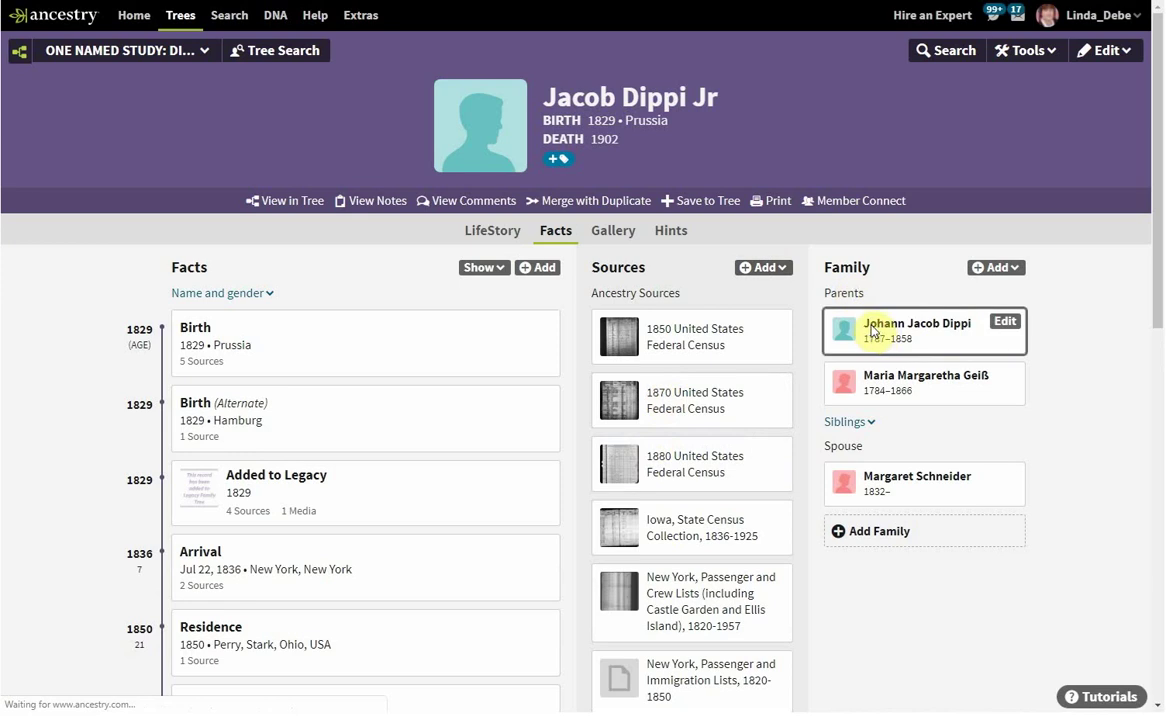
left_click(872, 331)
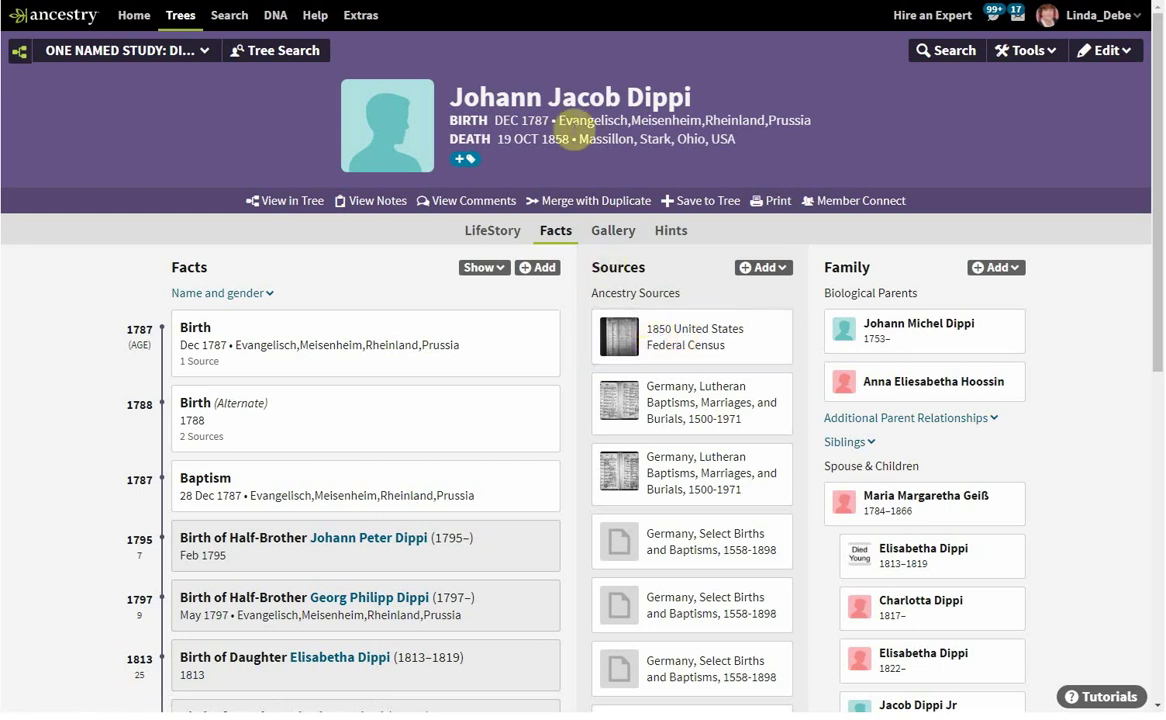
Step: Add a custom event labelled "Added to Legacy" with the date 1787 to the father's facts
left_click(541, 268)
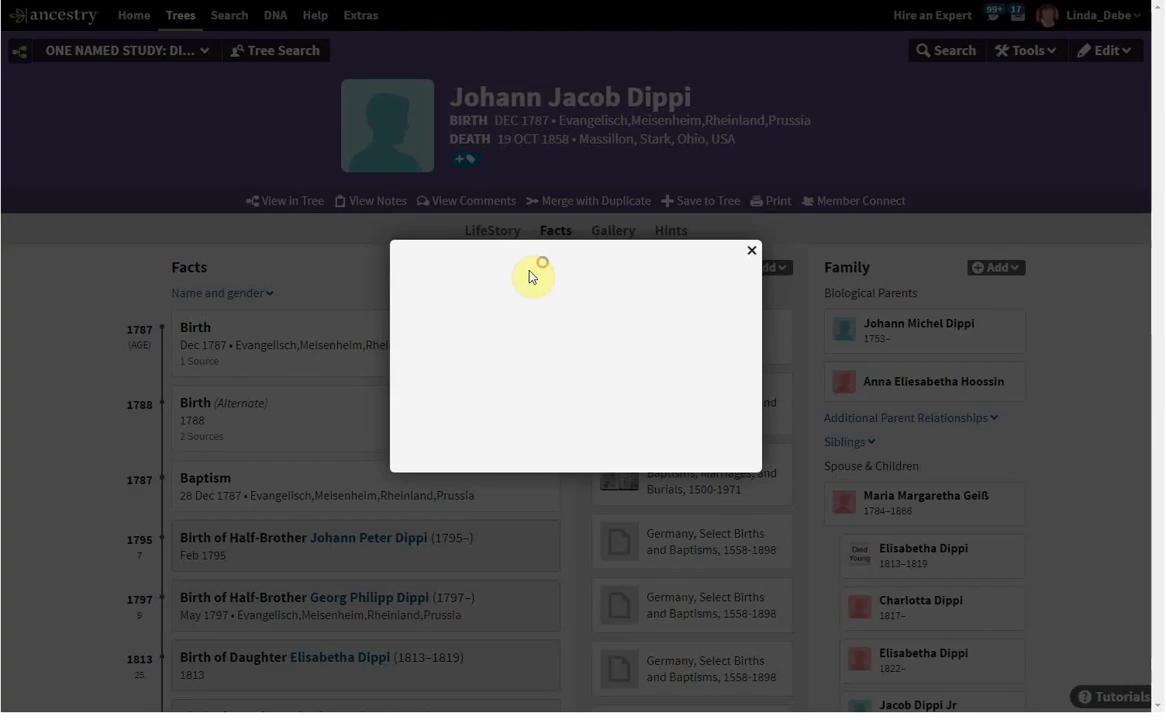
left_click(440, 372)
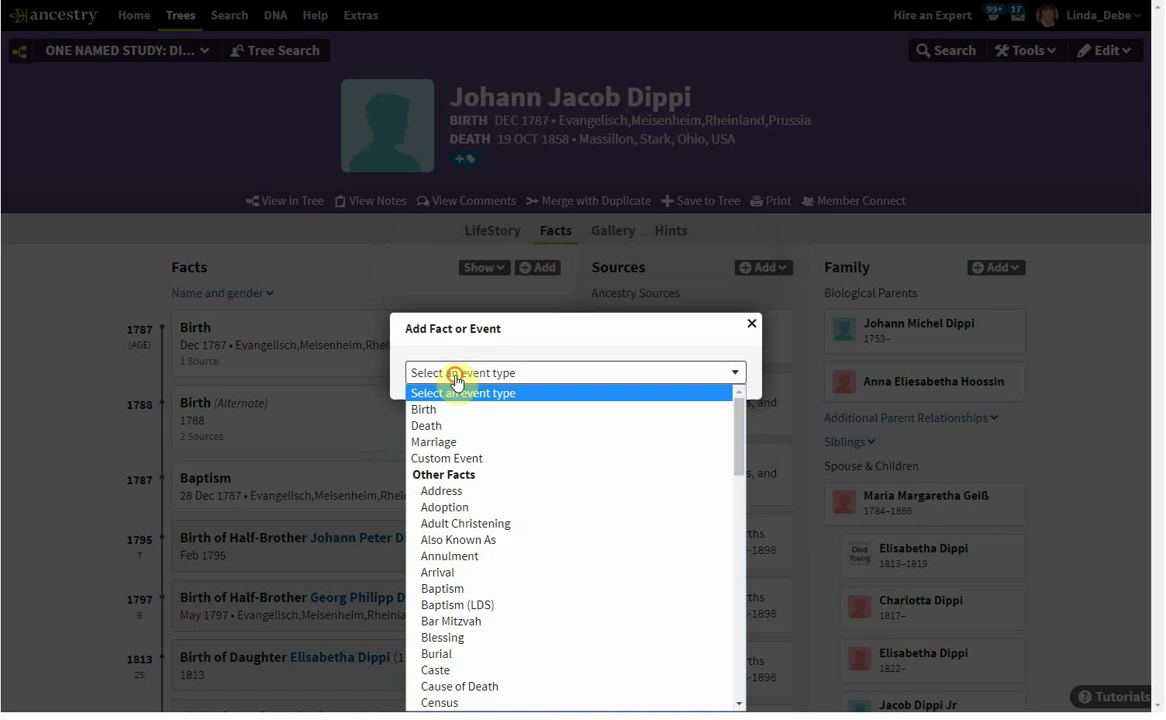
left_click(449, 458)
left_click(472, 294)
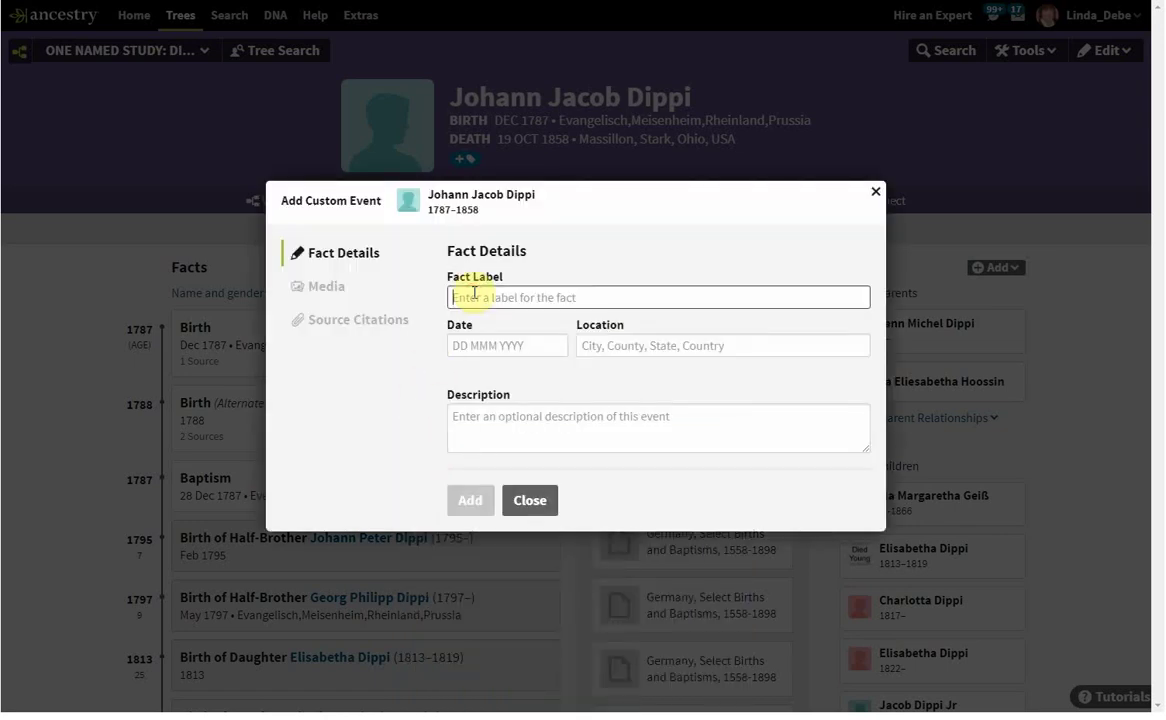
type("Added to Legacy")
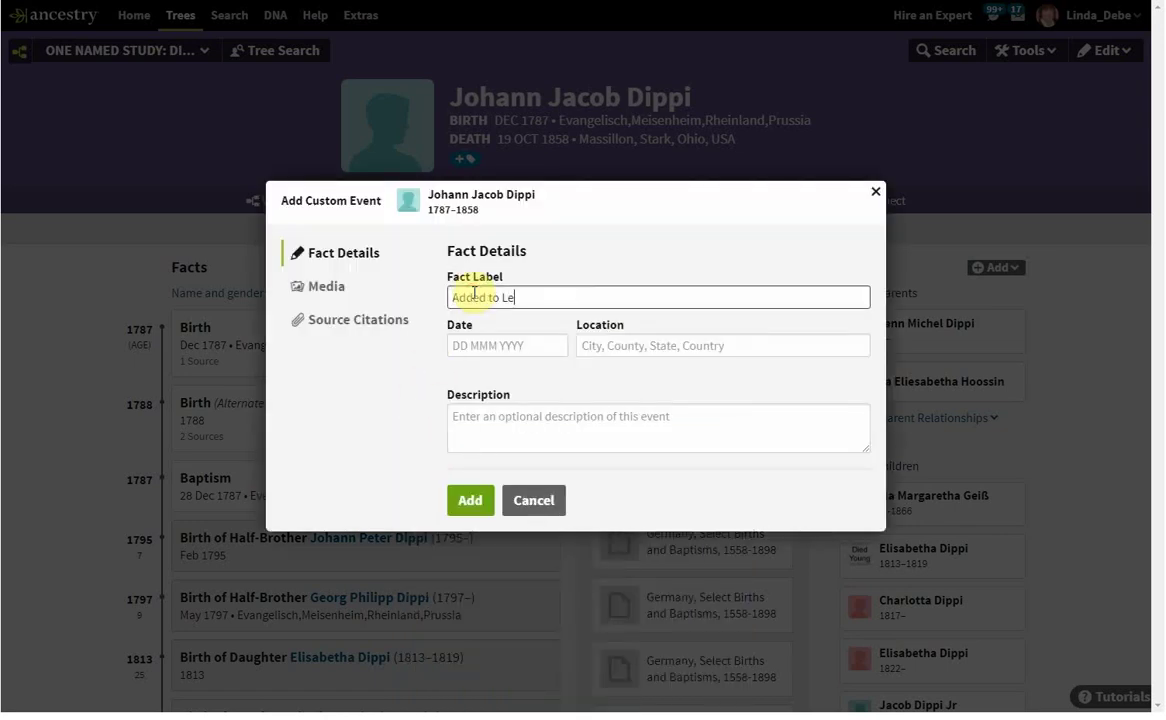
left_click(476, 348)
type("178")
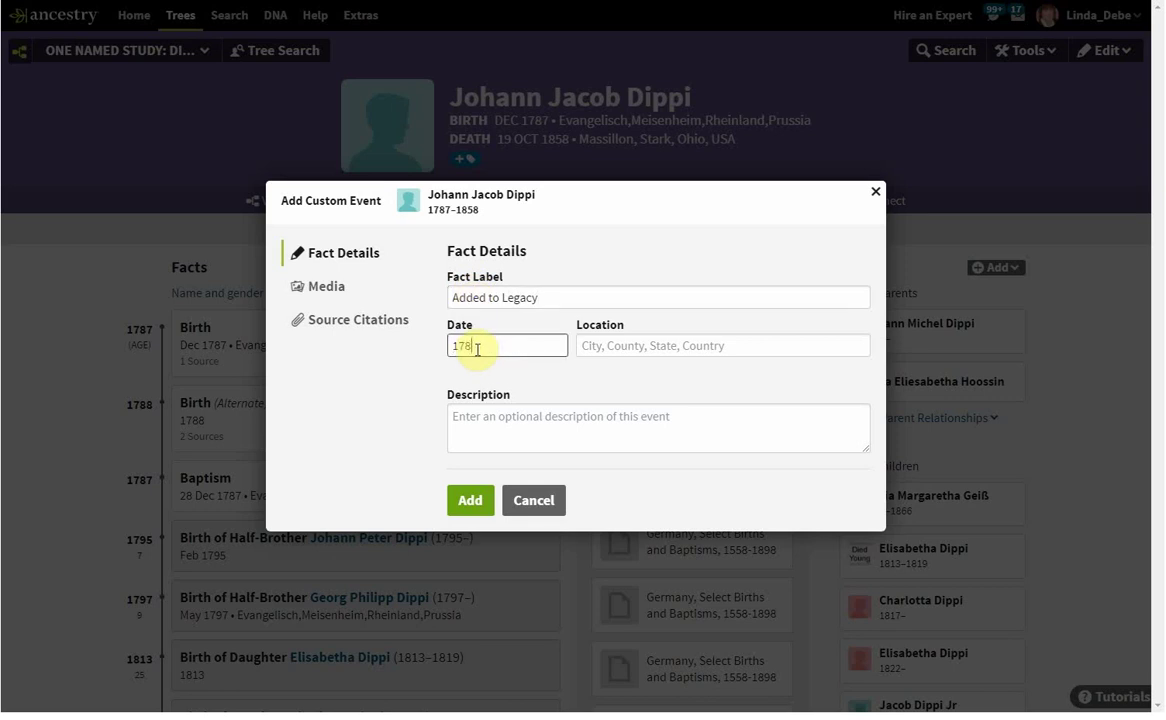
type("7")
left_click(470, 377)
left_click(472, 505)
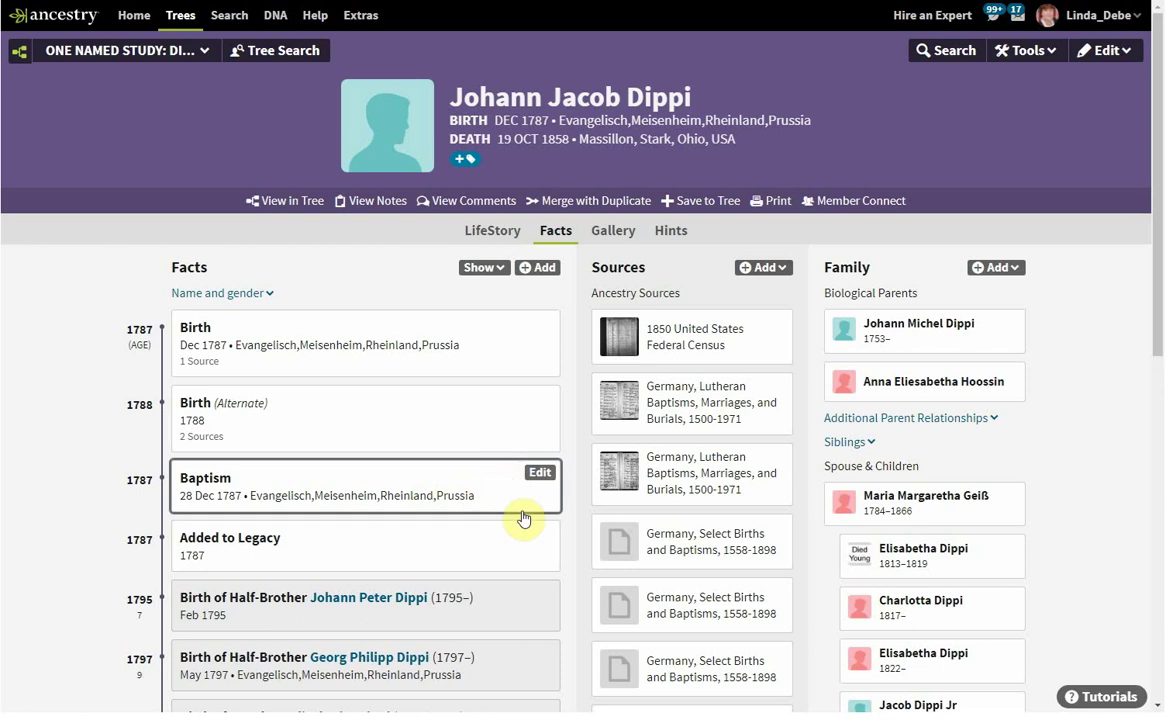
Step: Attach the "Added to Legacy" image to the father's new custom event
left_click(539, 530)
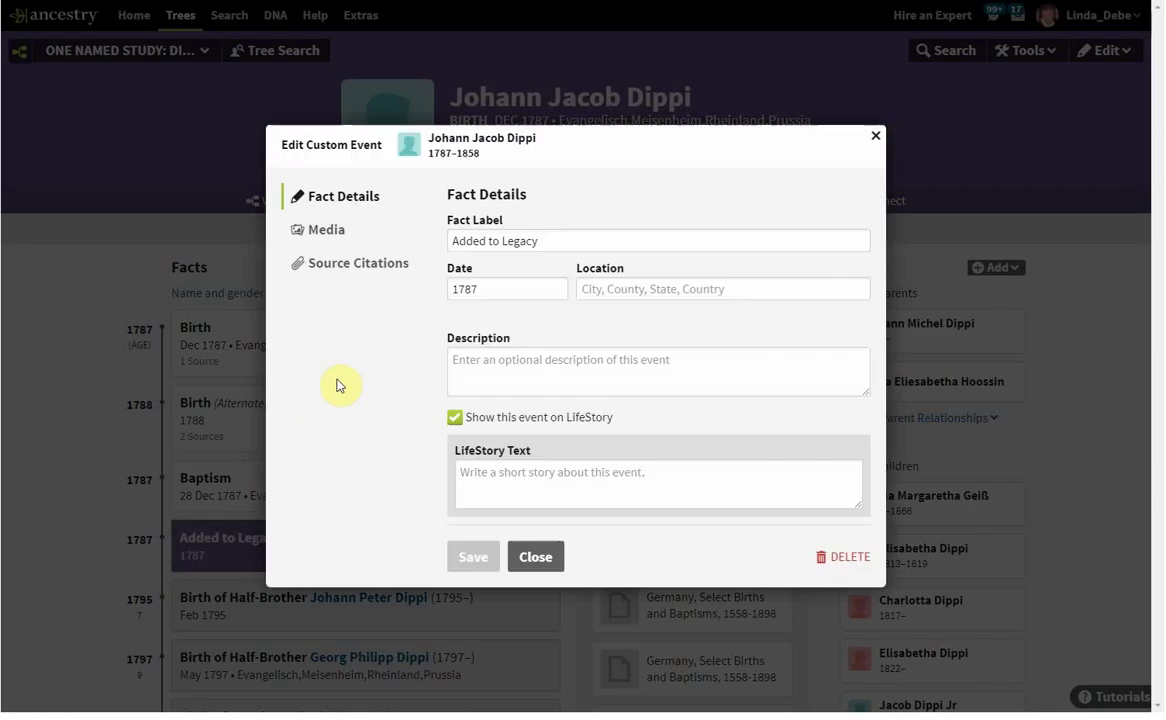
left_click(333, 231)
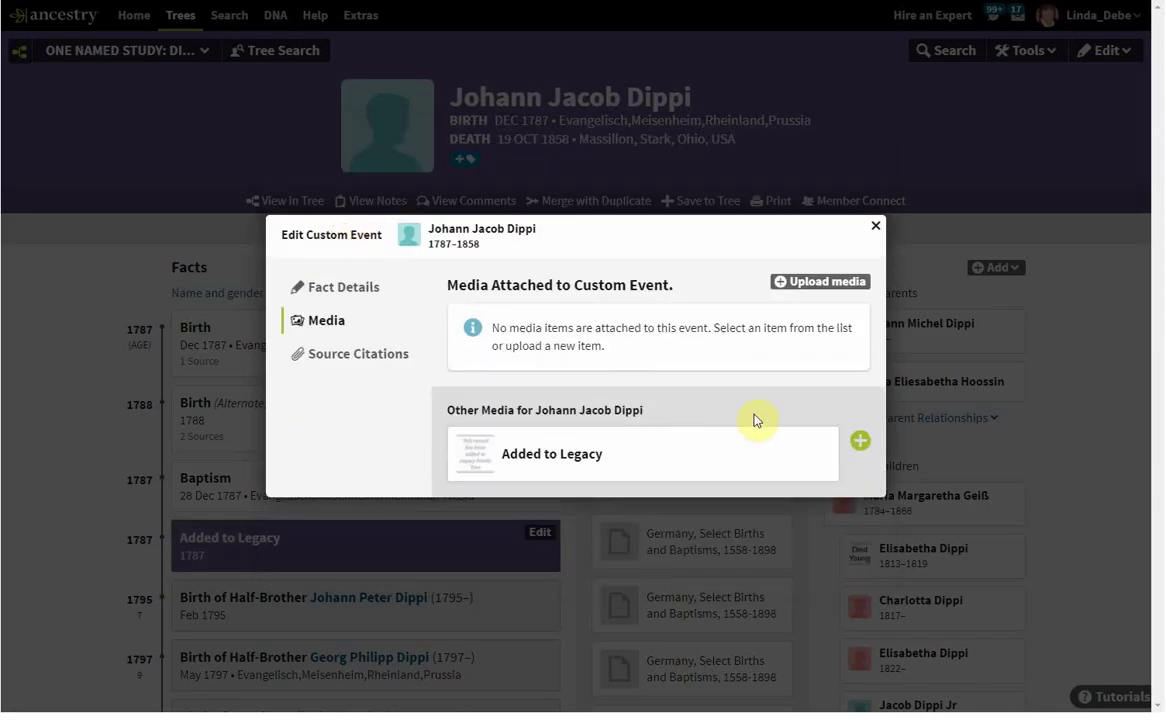
left_click(852, 447)
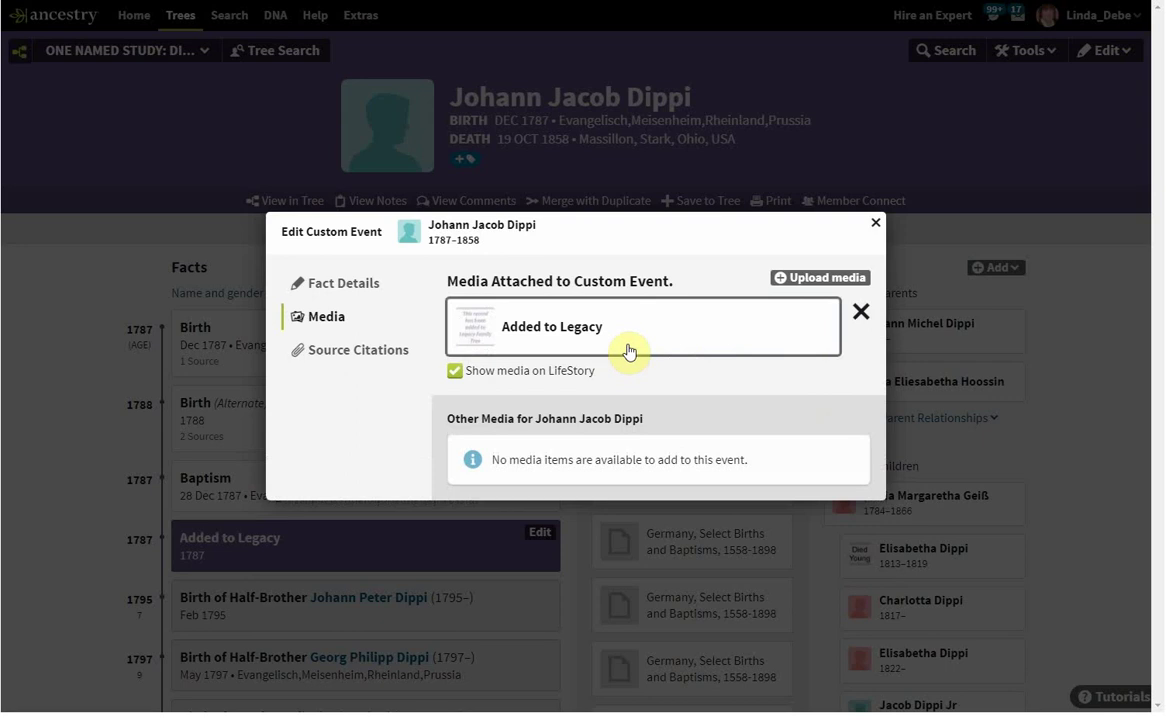
Step: Attach the 1850 United States Federal Census source citation to the father's "Added to Legacy" event
left_click(331, 352)
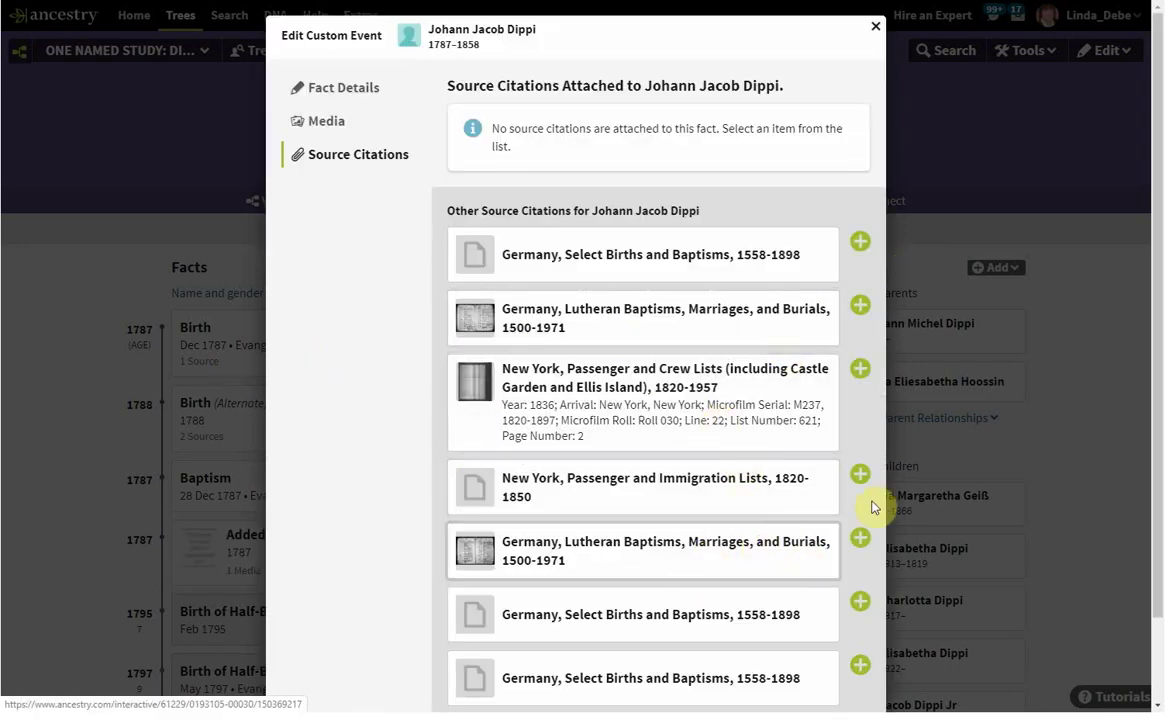
left_click_drag(1160, 316, 1140, 424)
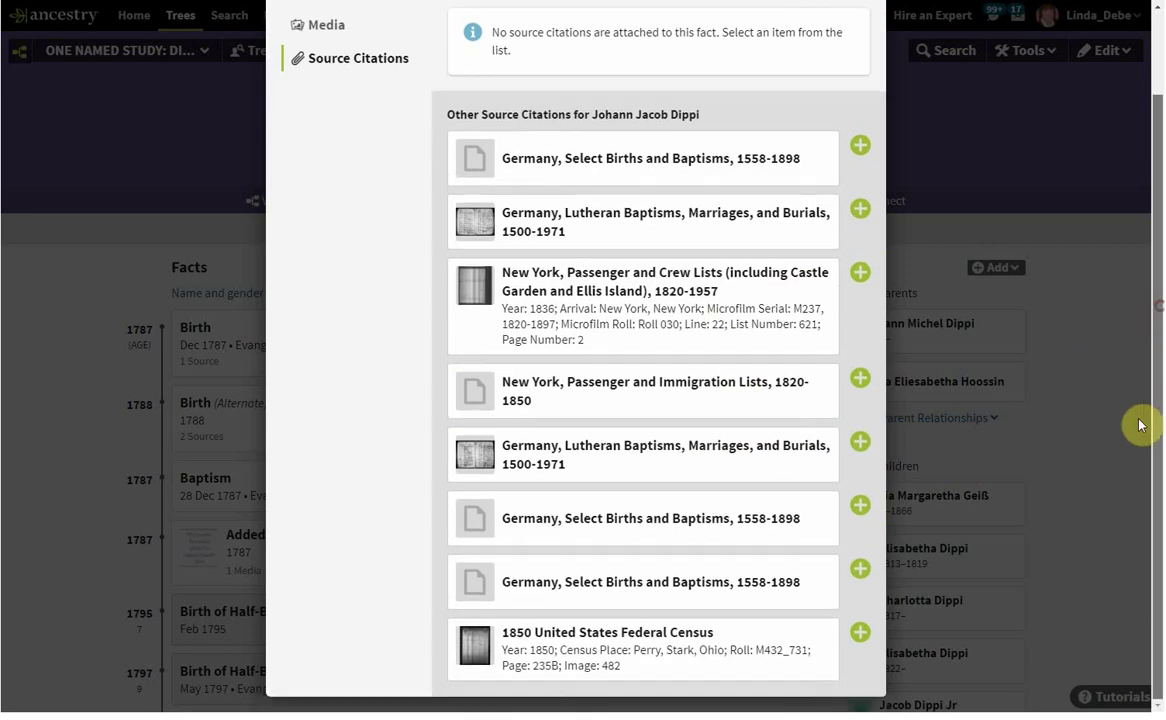
left_click(859, 633)
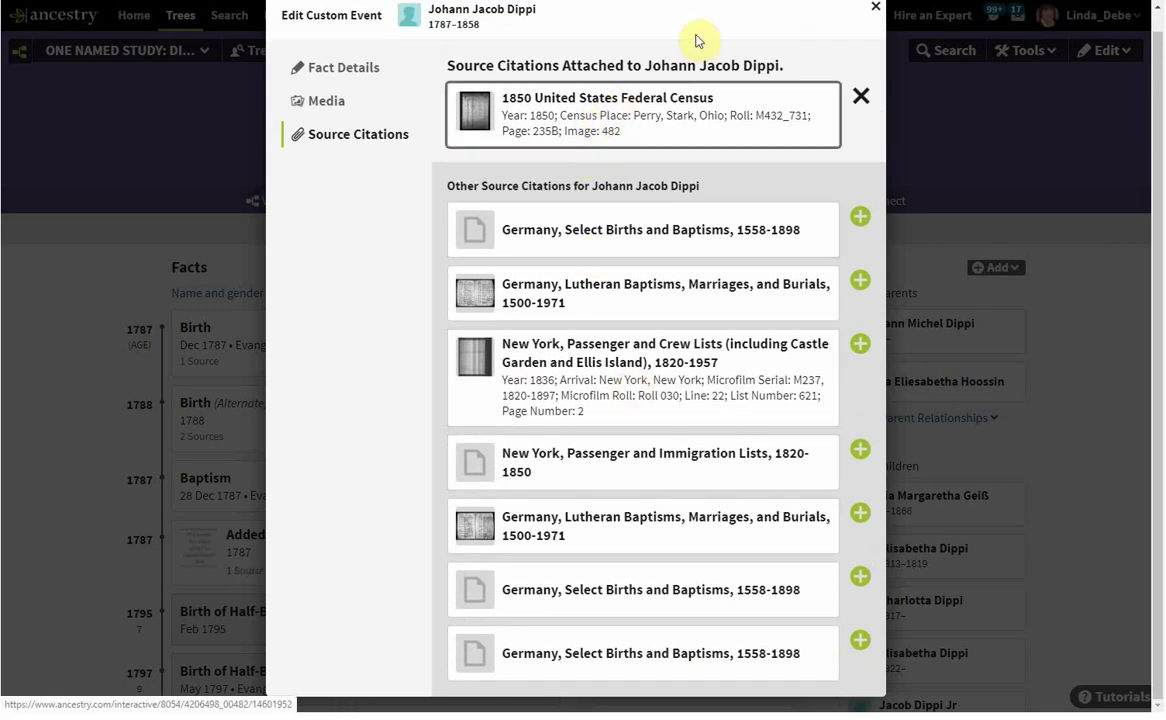
Step: Close the father's event editor and open the mother's record to check her facts for an "added to Legacy" event
left_click(874, 8)
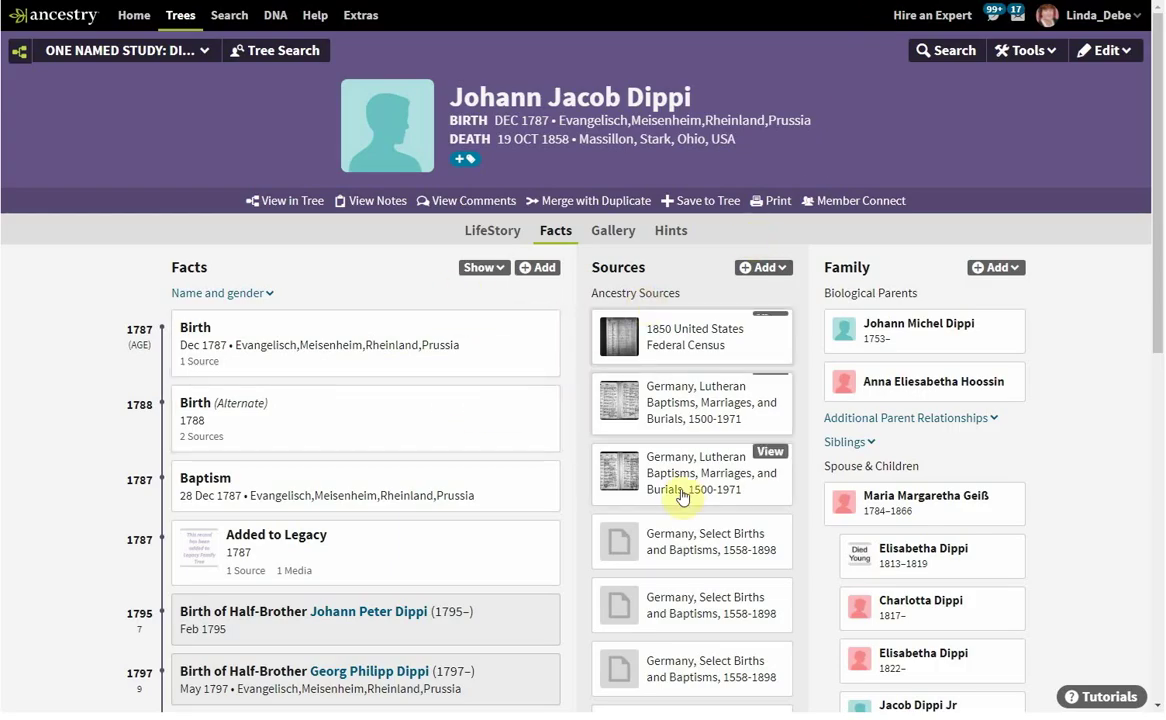
left_click(914, 511)
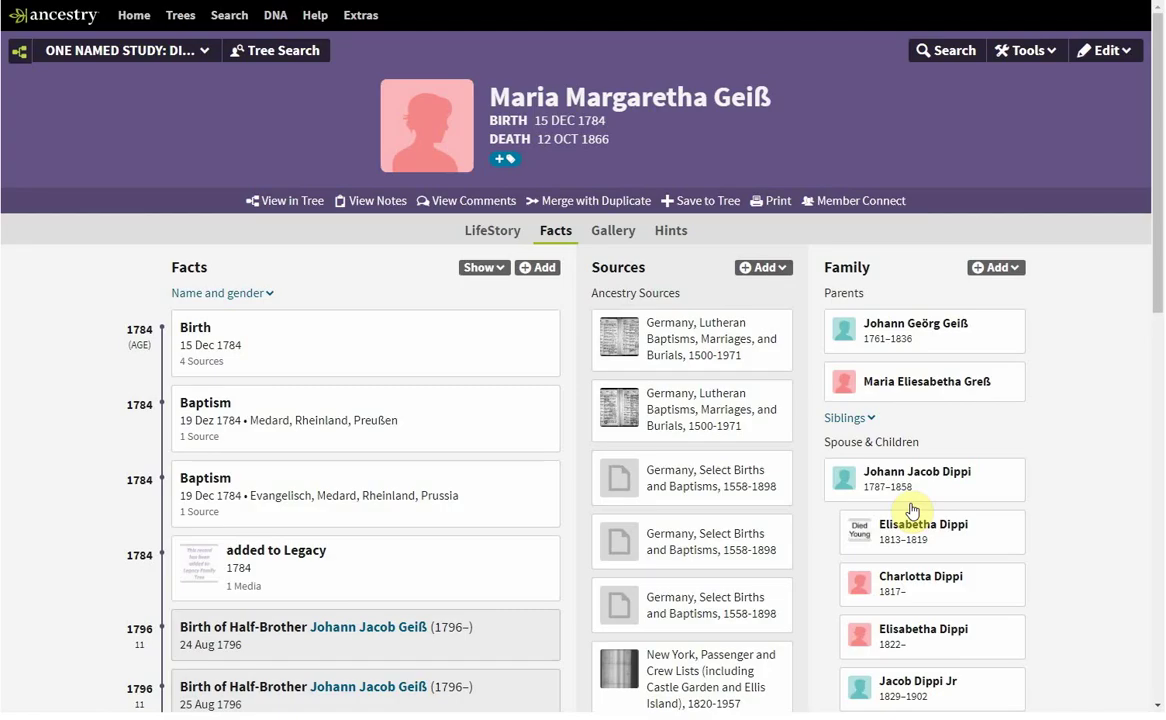
scroll(1160, 268, "down", 3)
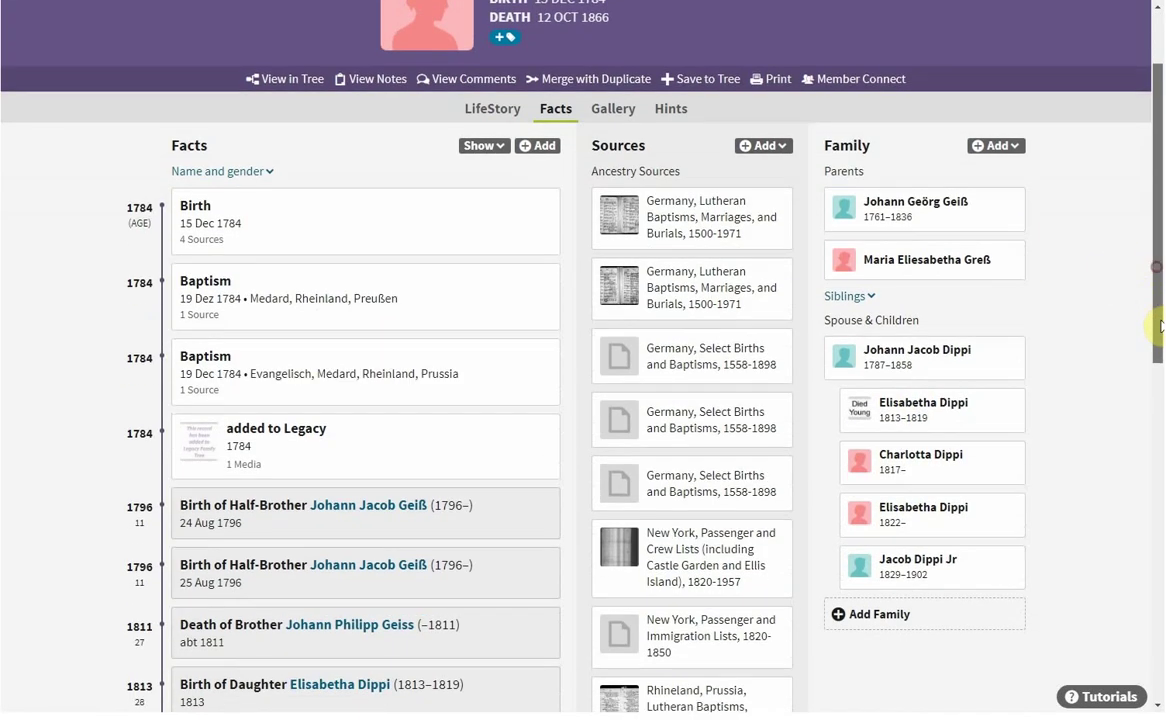
scroll(1145, 366, "up", 3)
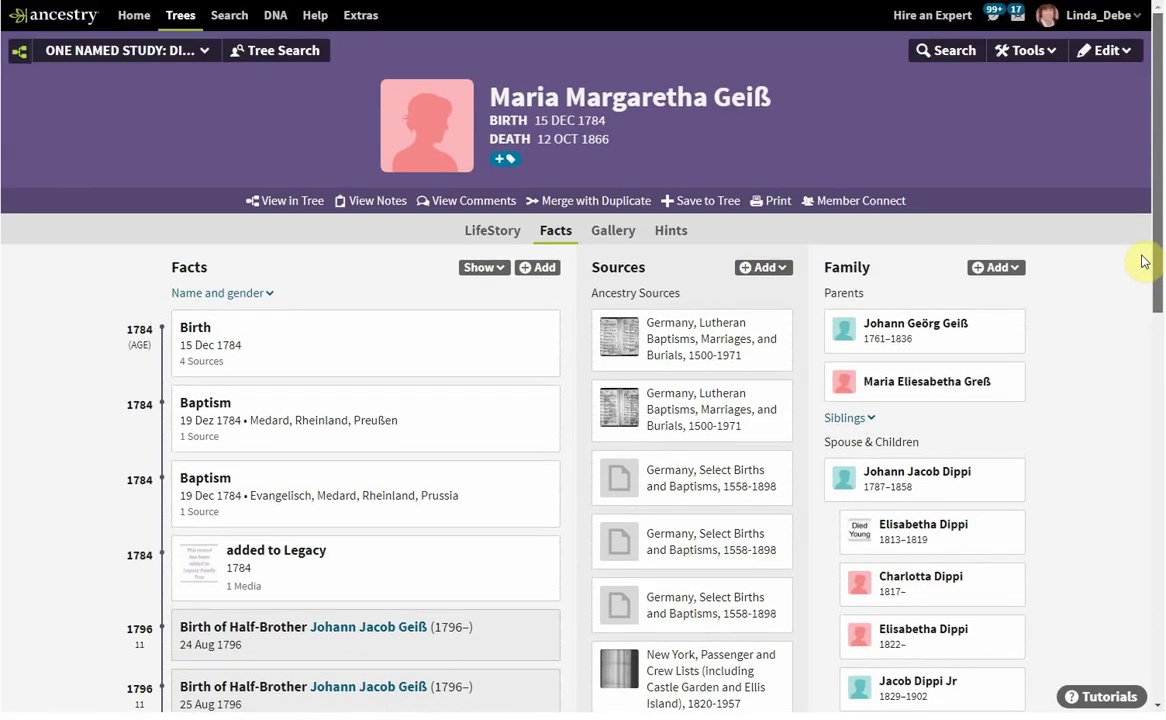
Step: Go back through the father's record to the son's record and open his spouse's record from there
left_click(835, 465)
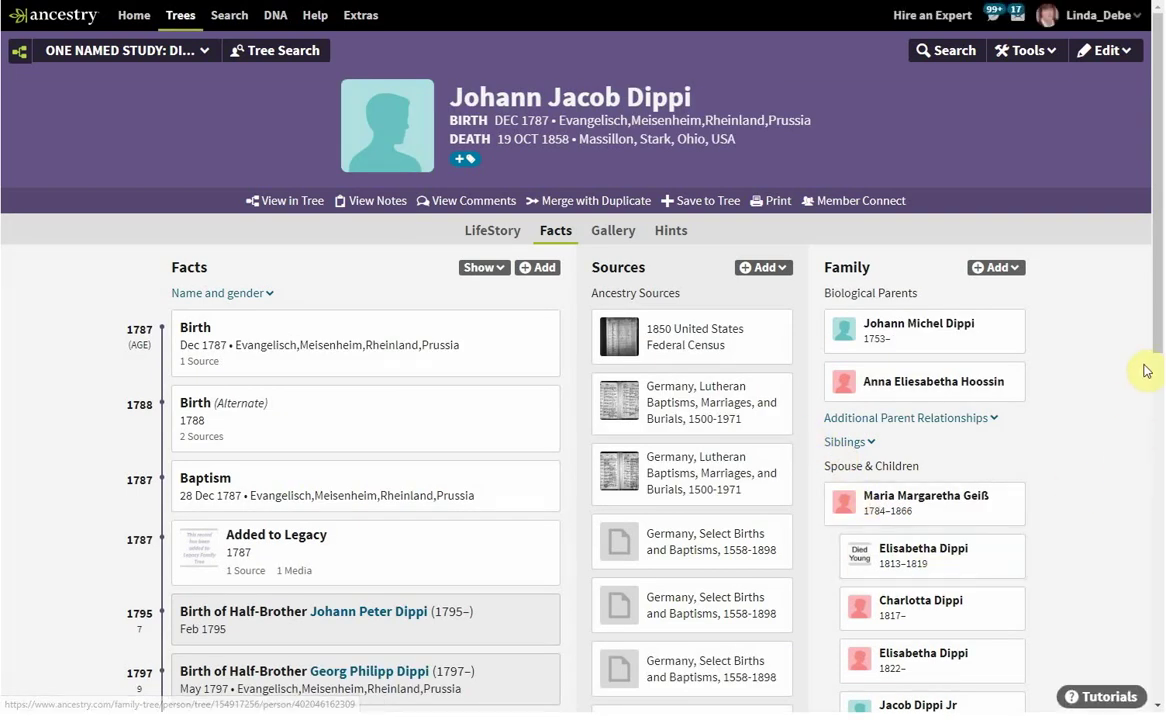
scroll(1150, 345, "down", 2)
left_click(953, 508)
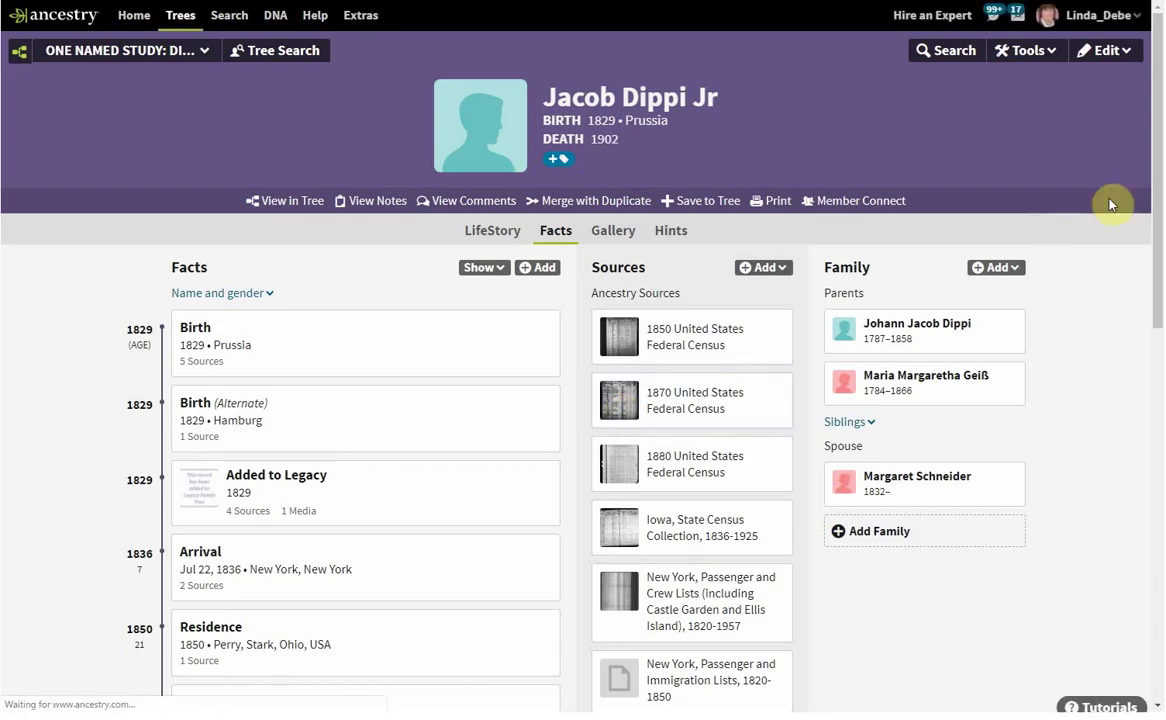
scroll(1150, 240, "down", 1)
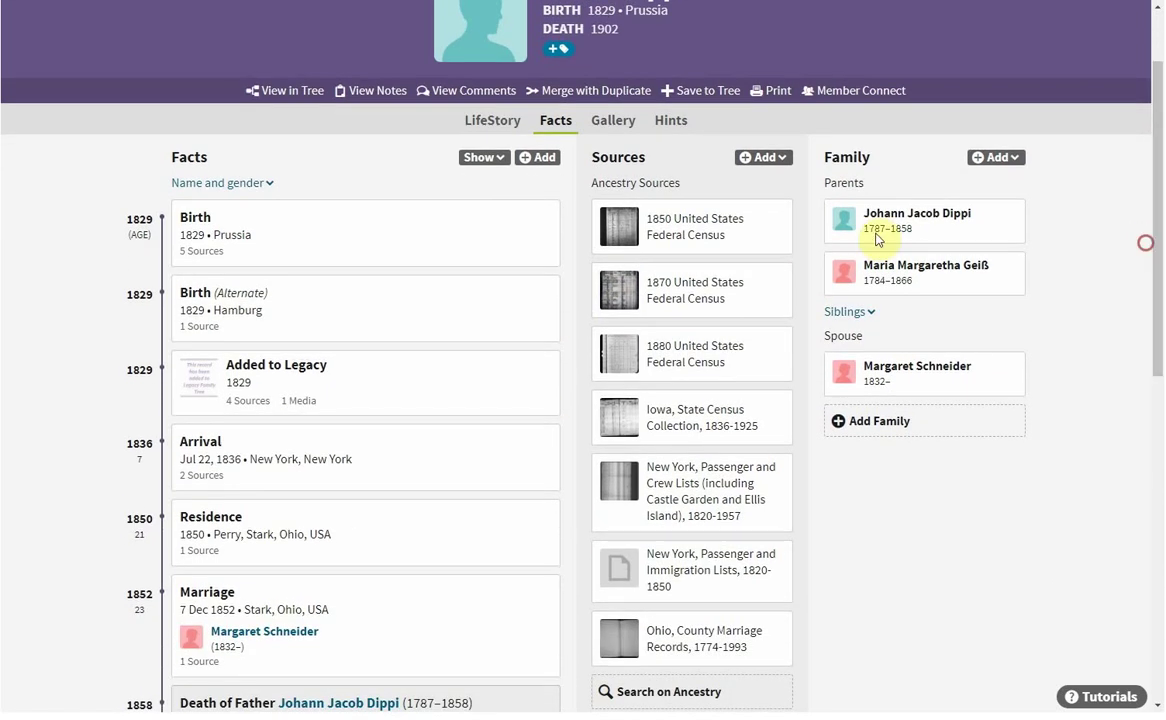
mouse_move(658, 310)
mouse_move(658, 356)
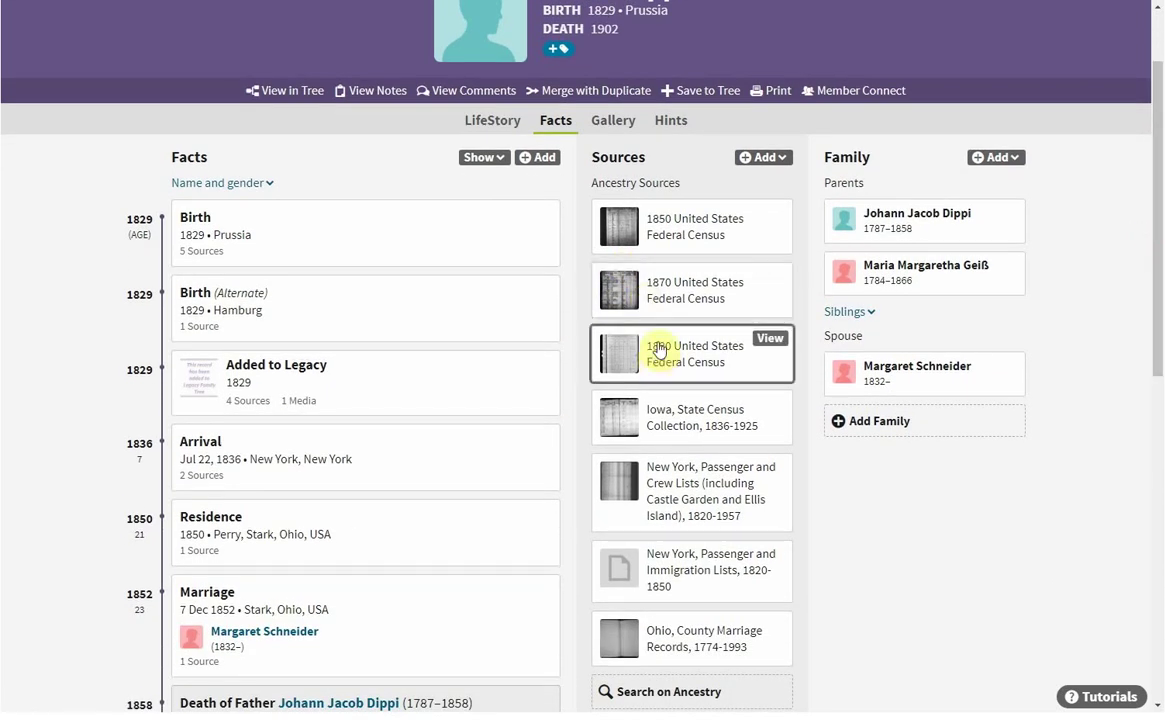
mouse_move(898, 373)
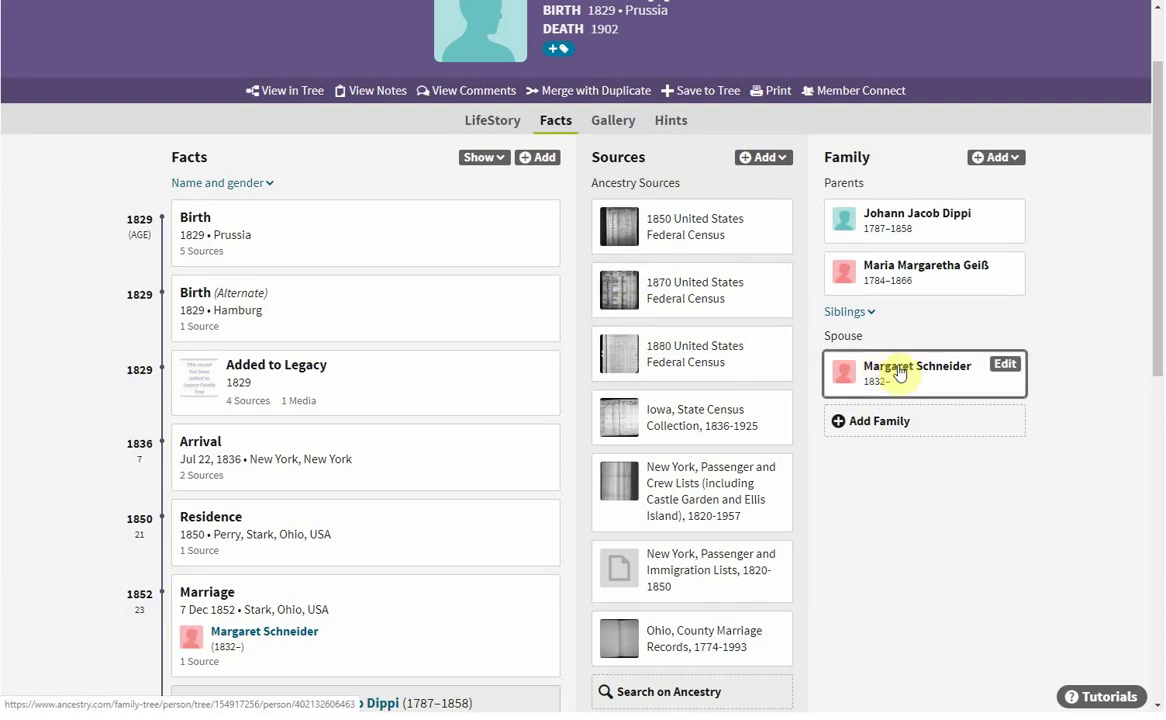
left_click(900, 373)
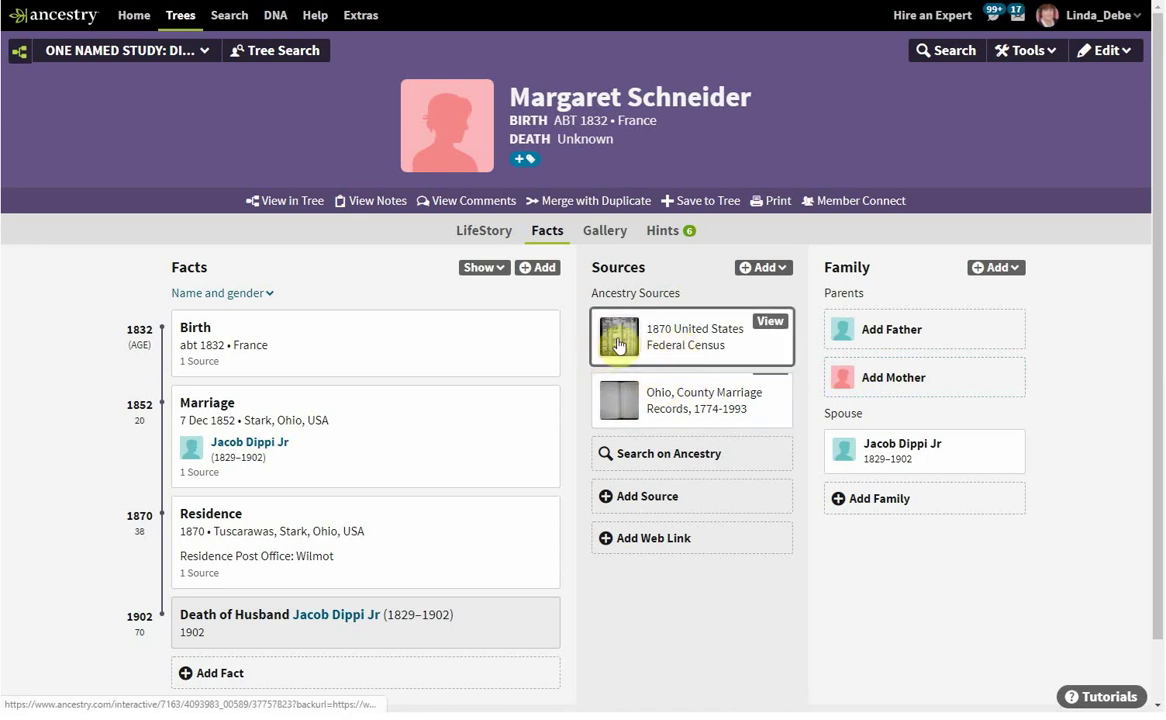
Step: Add a custom event labelled "Added to Legacy" with the date 1832 to the spouse's facts
left_click(538, 270)
left_click(455, 372)
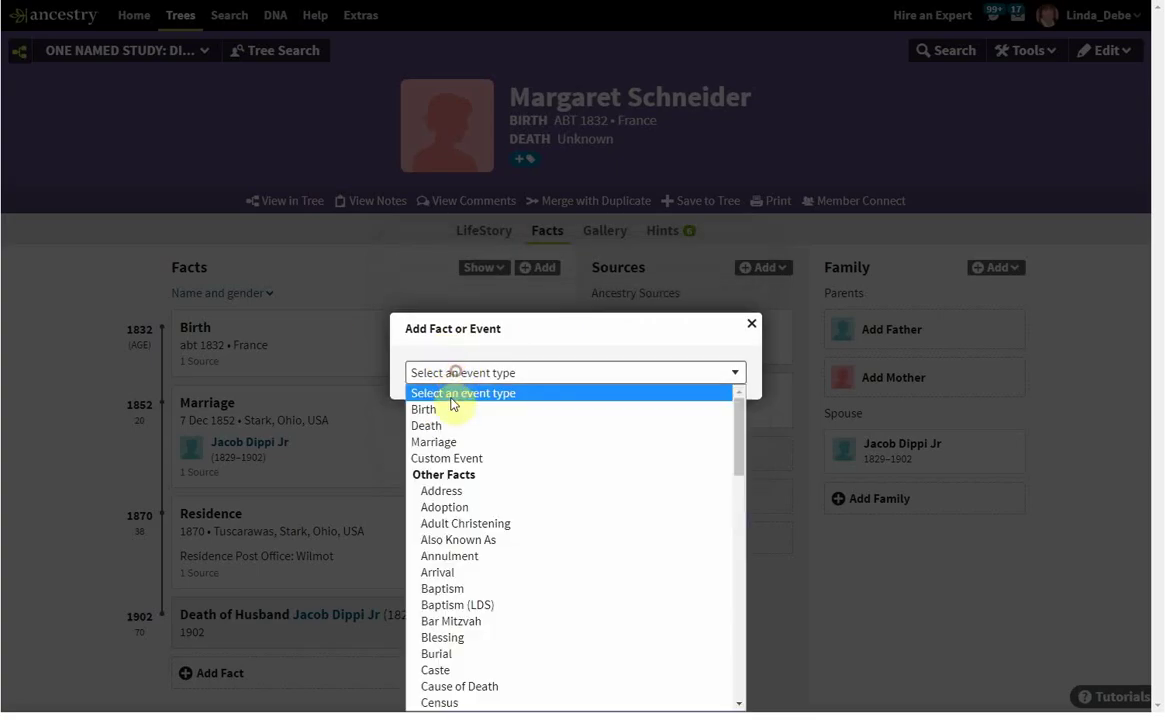
left_click(452, 458)
left_click(475, 294)
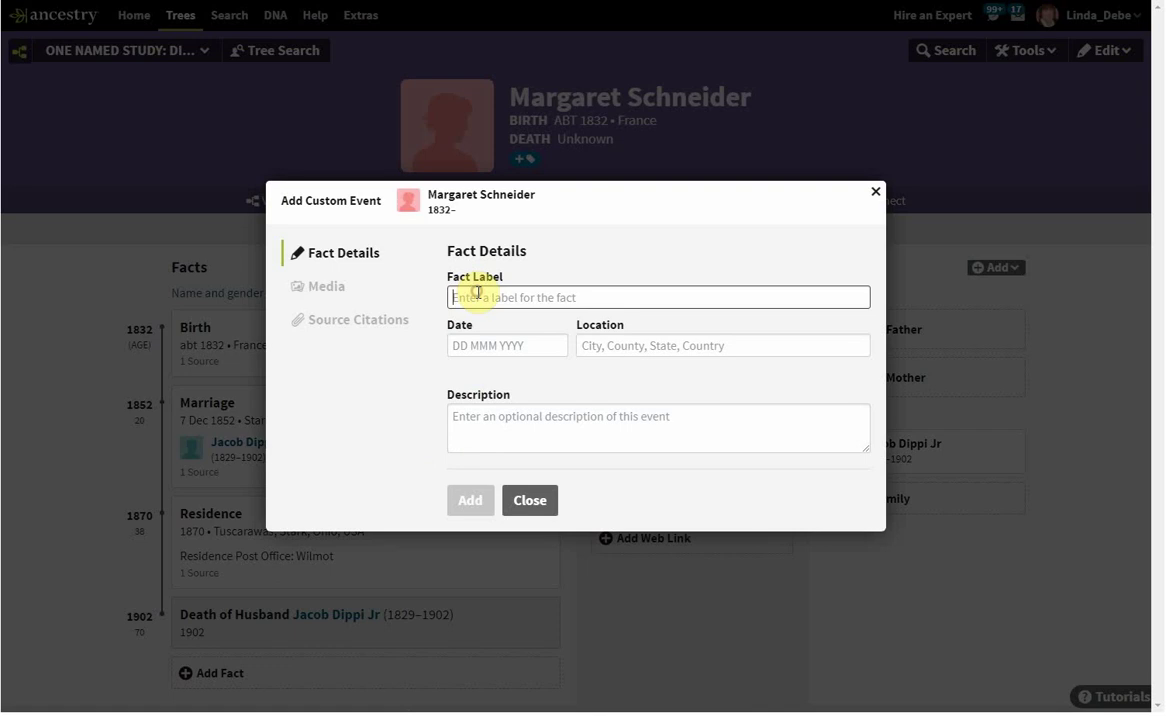
type("Added to Legacy")
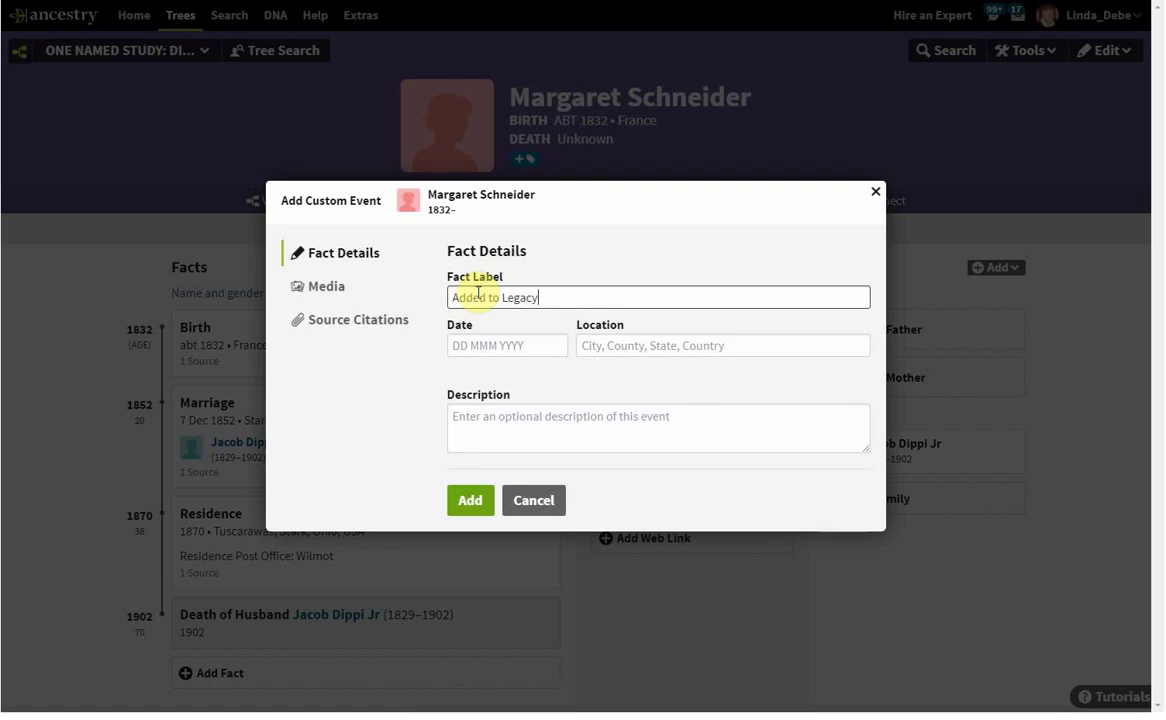
left_click(473, 343)
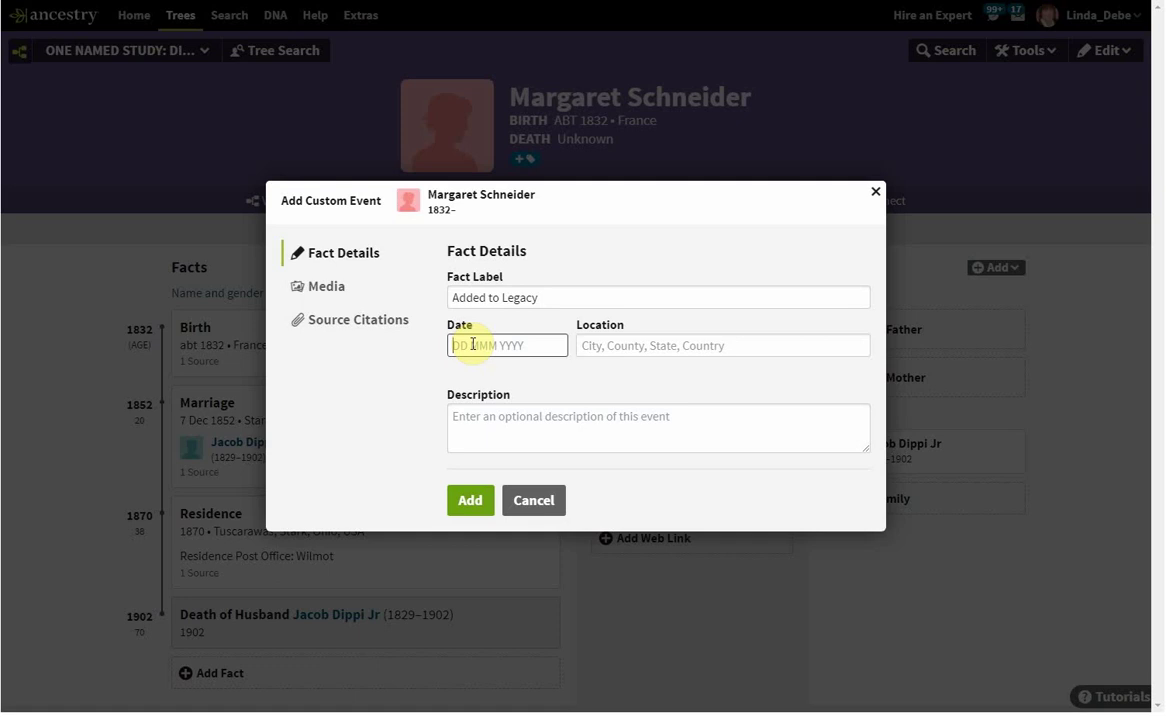
type("1832")
left_click(476, 377)
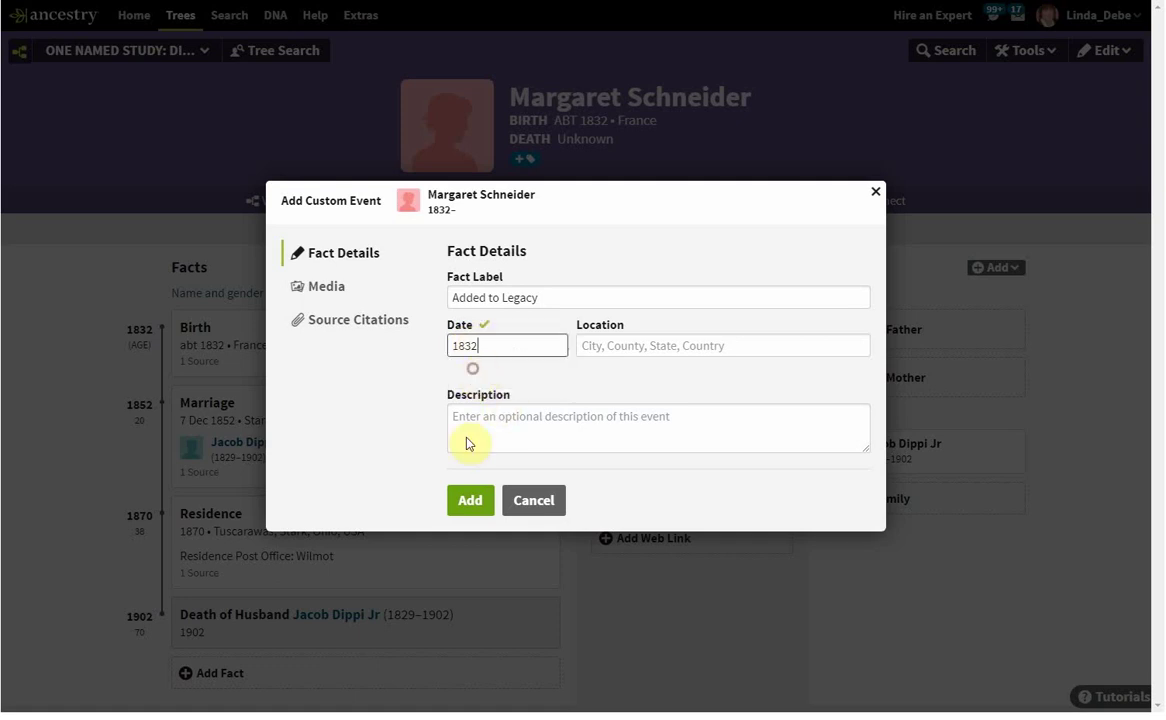
left_click(472, 503)
Step: Attach the "Added to Legacy" image and the 1870 United States Federal Census citation to the spouse's new event, and check its source link
left_click(313, 290)
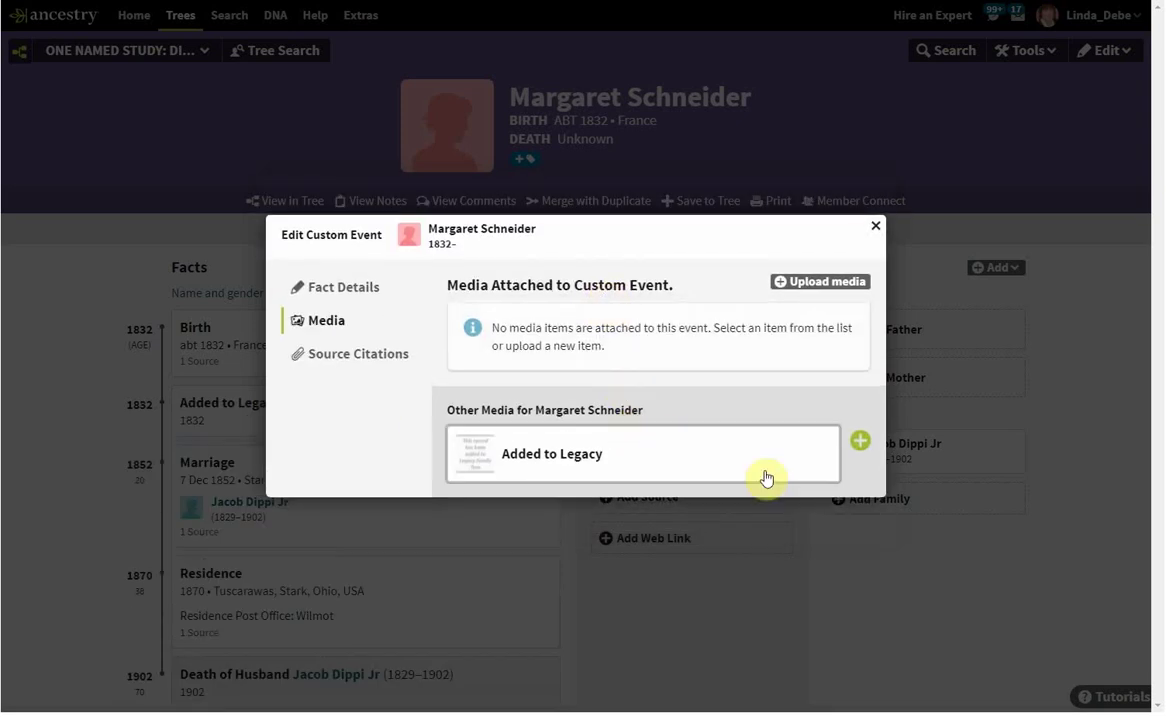
left_click(860, 440)
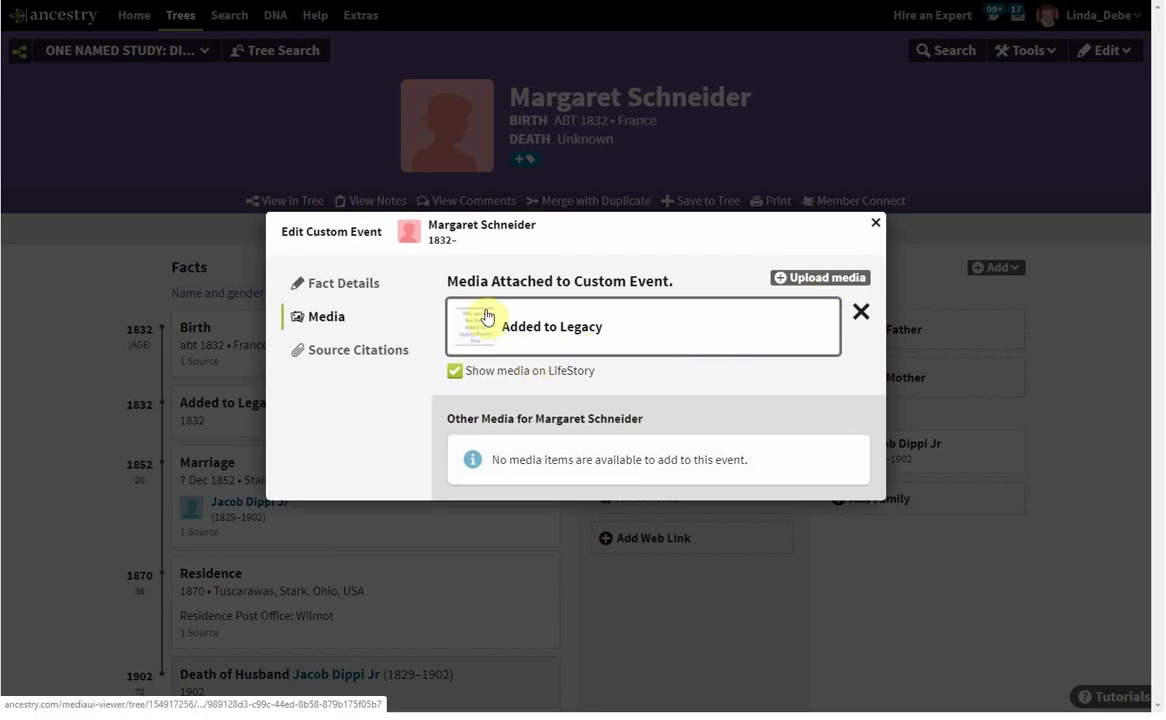
left_click(335, 352)
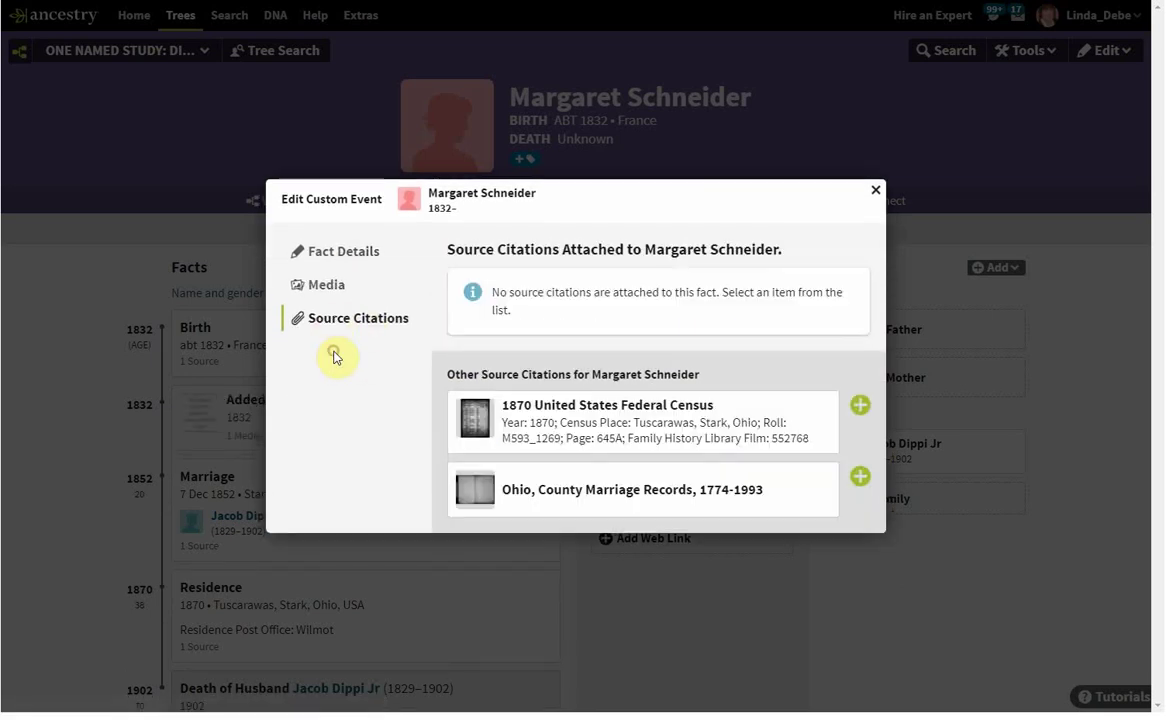
left_click(859, 408)
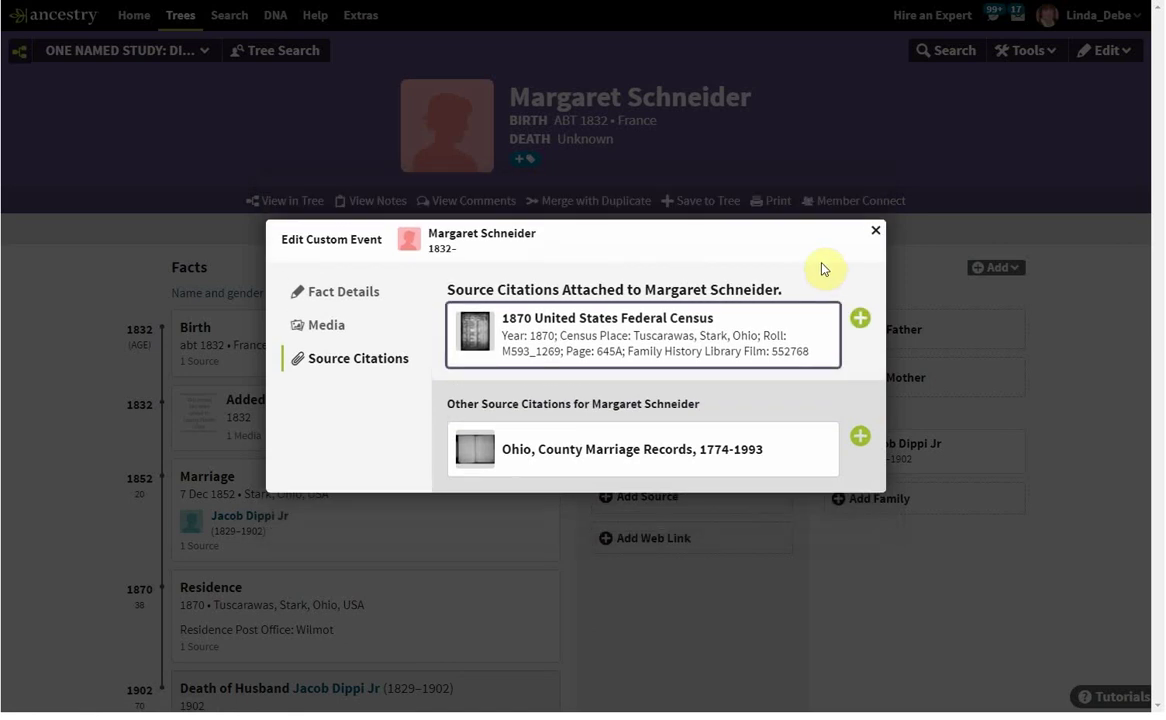
left_click(869, 237)
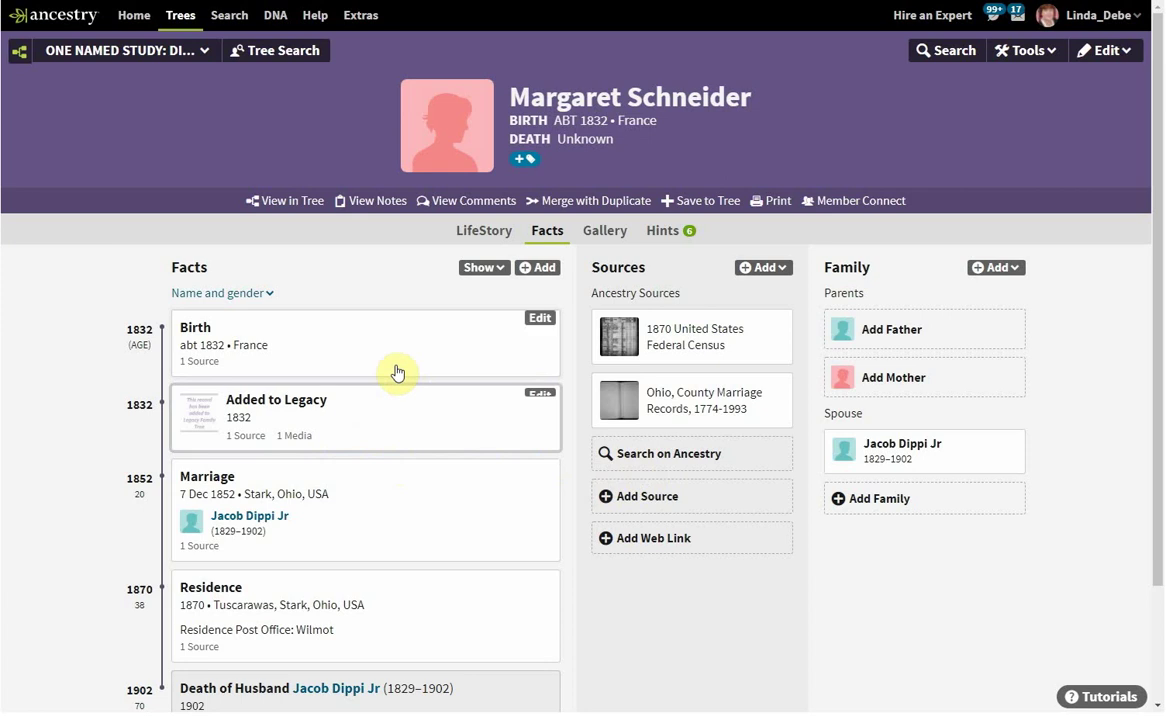
left_click(363, 432)
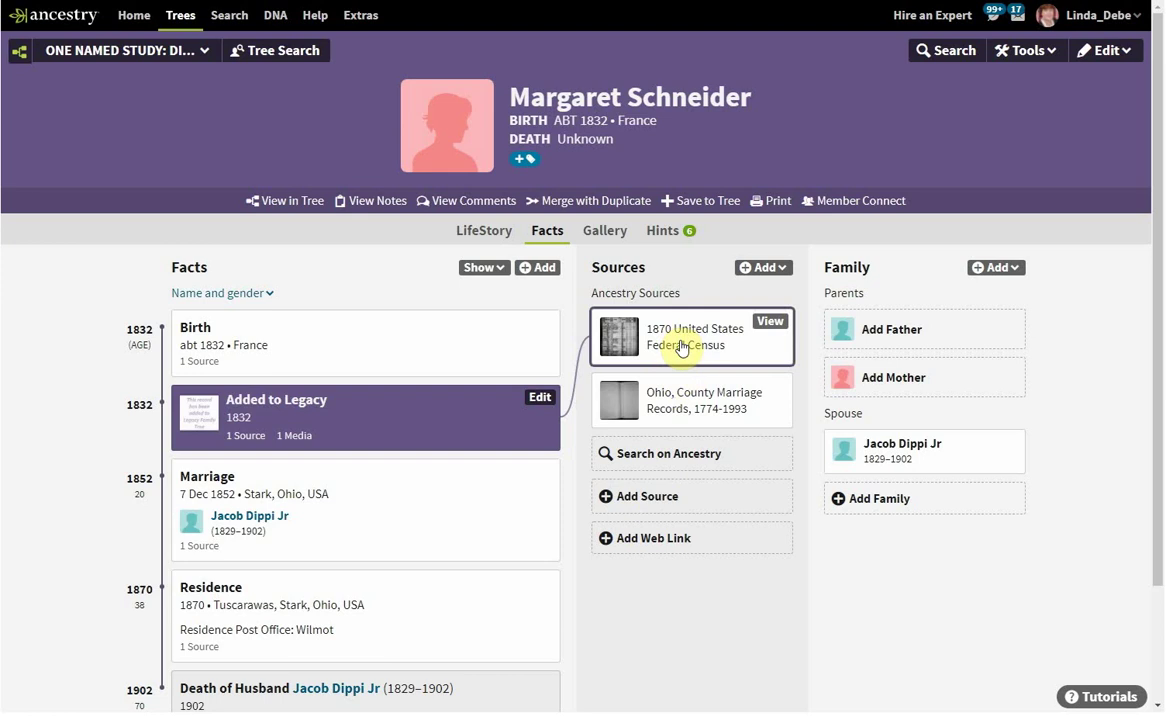
Step: Open the spouse's hints and review the Iowa, Marriage Records, 1880-1940 hint
left_click(670, 236)
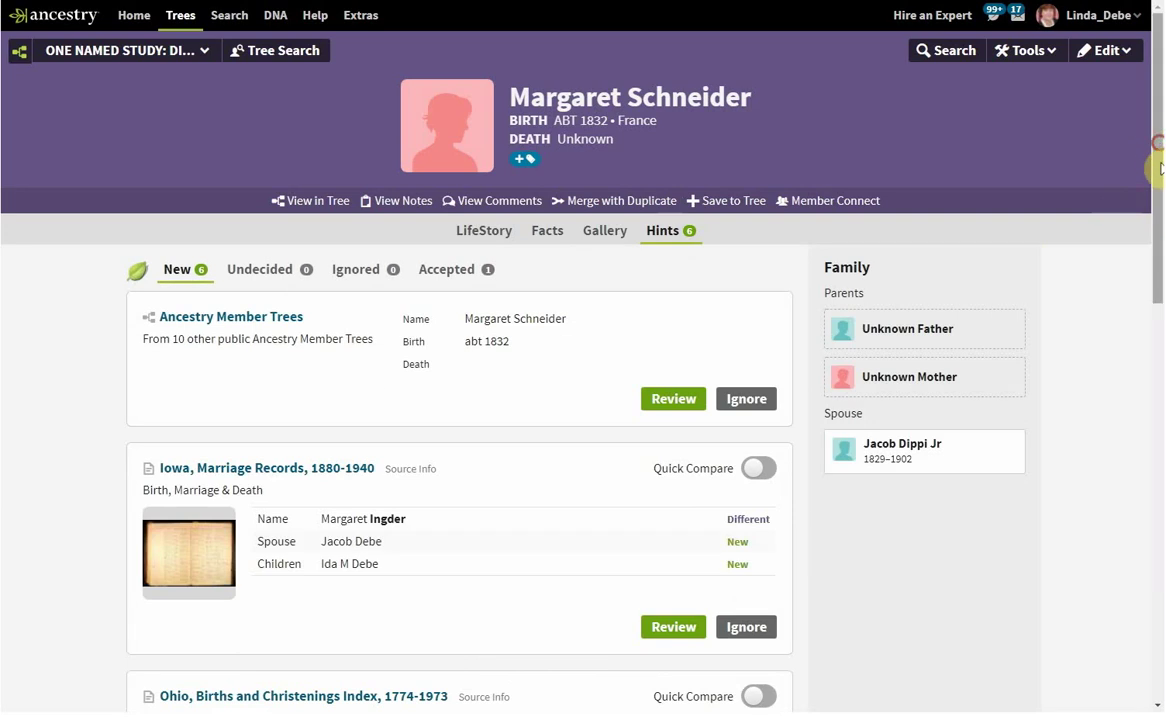
left_click_drag(1153, 143, 1144, 234)
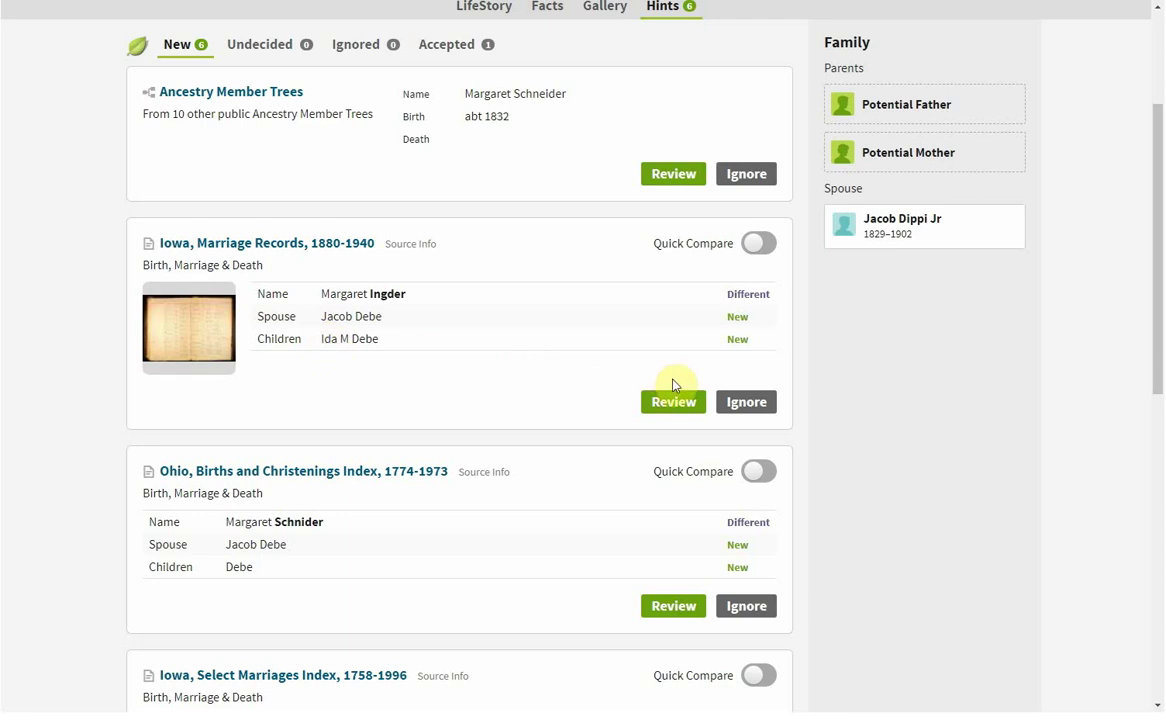
left_click(663, 403)
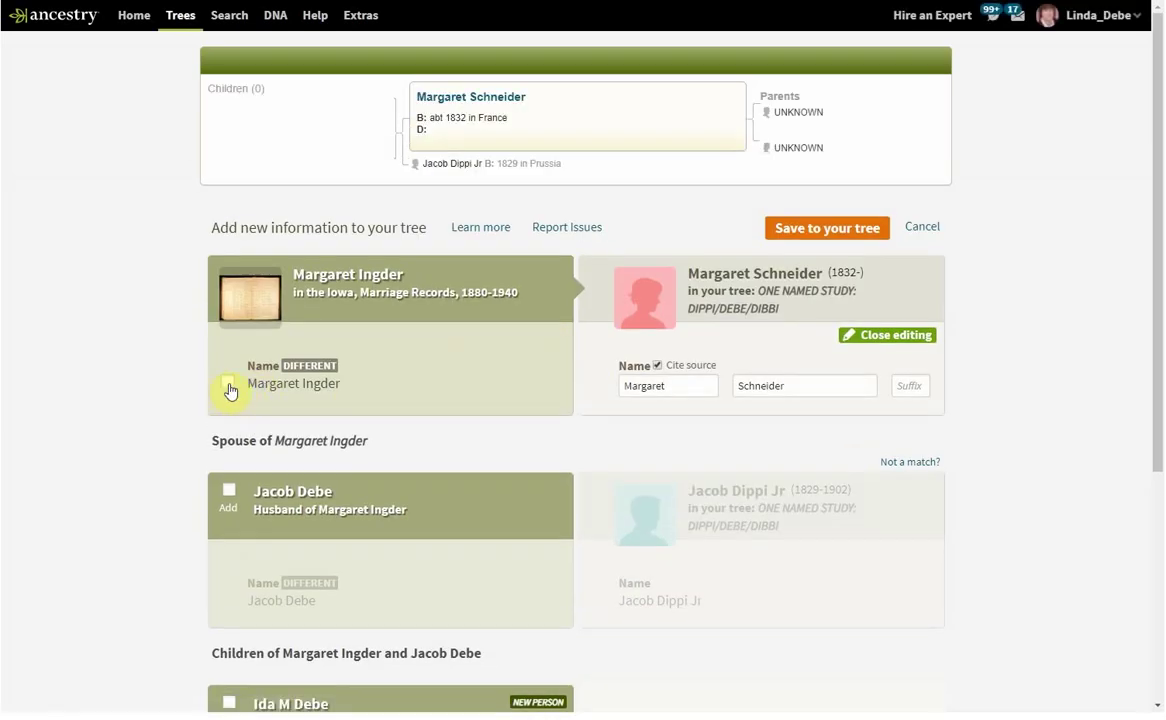
left_click(228, 385)
left_click(351, 412)
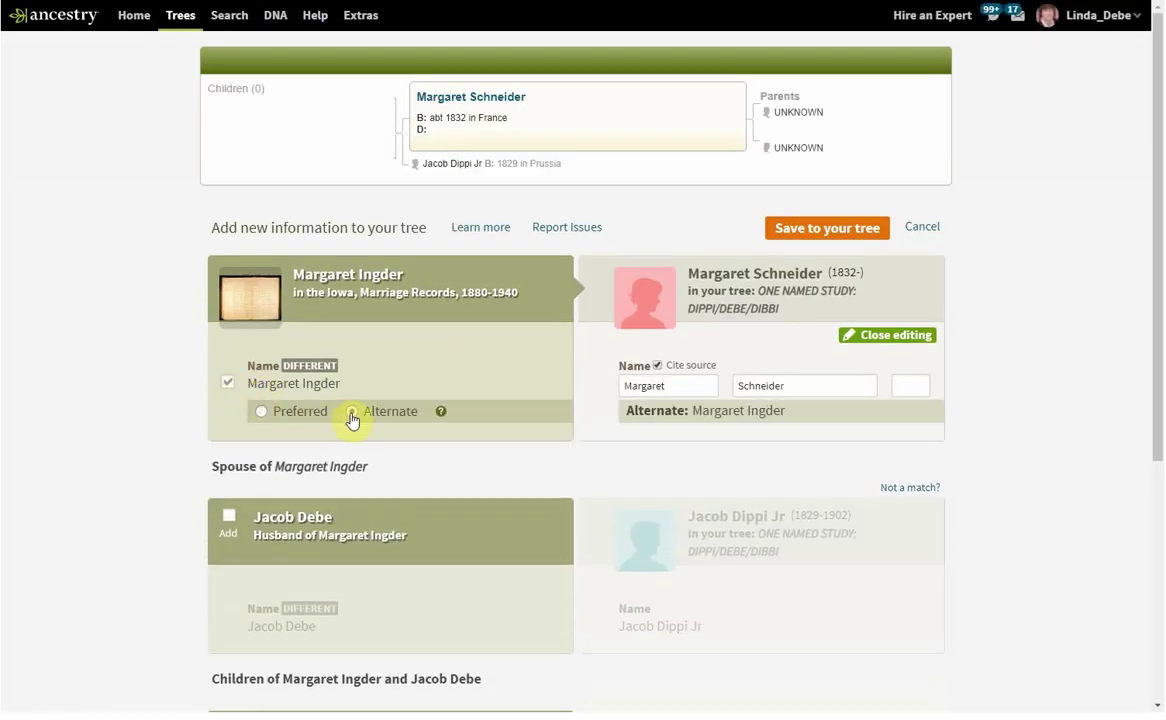
left_click(228, 384)
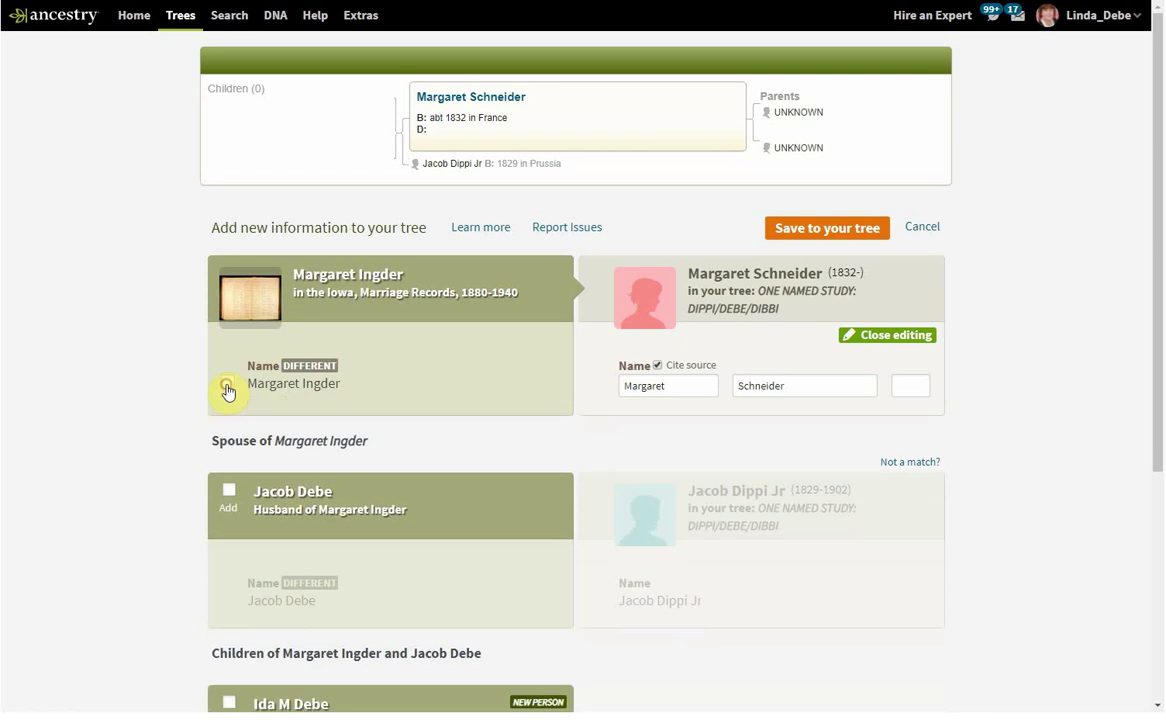
Step: Include the husband from the marriage record and keep the record's version of his name as an alternate
left_click_drag(1160, 260, 1135, 382)
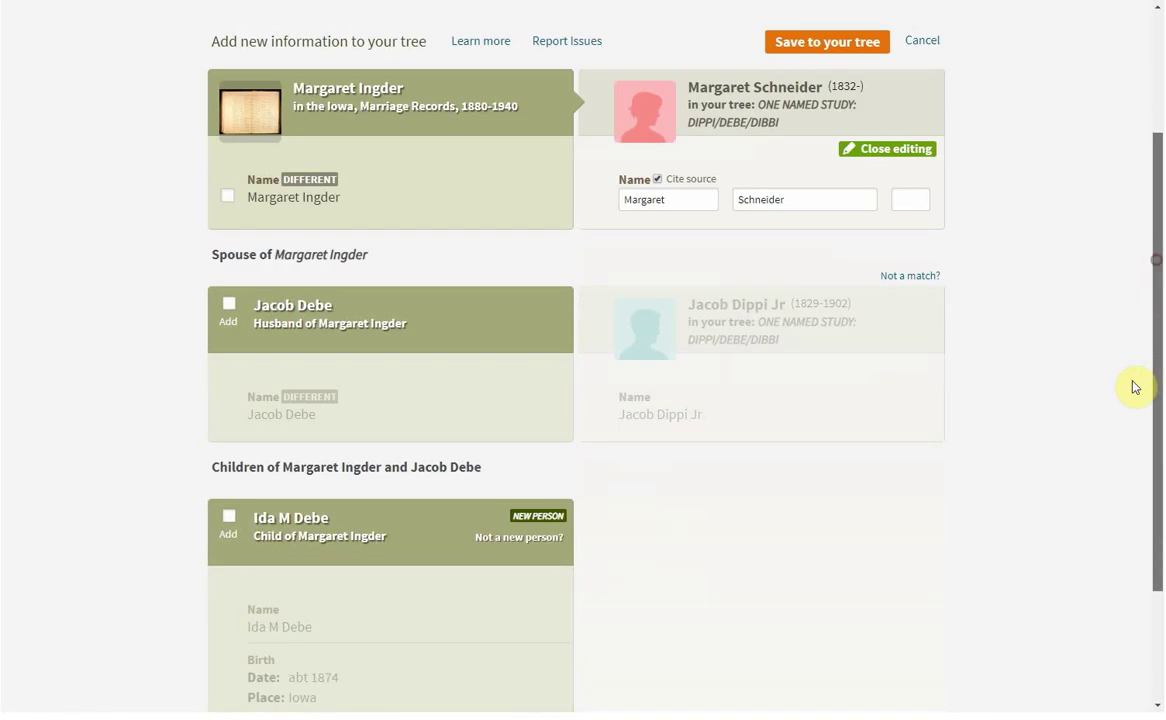
left_click(229, 306)
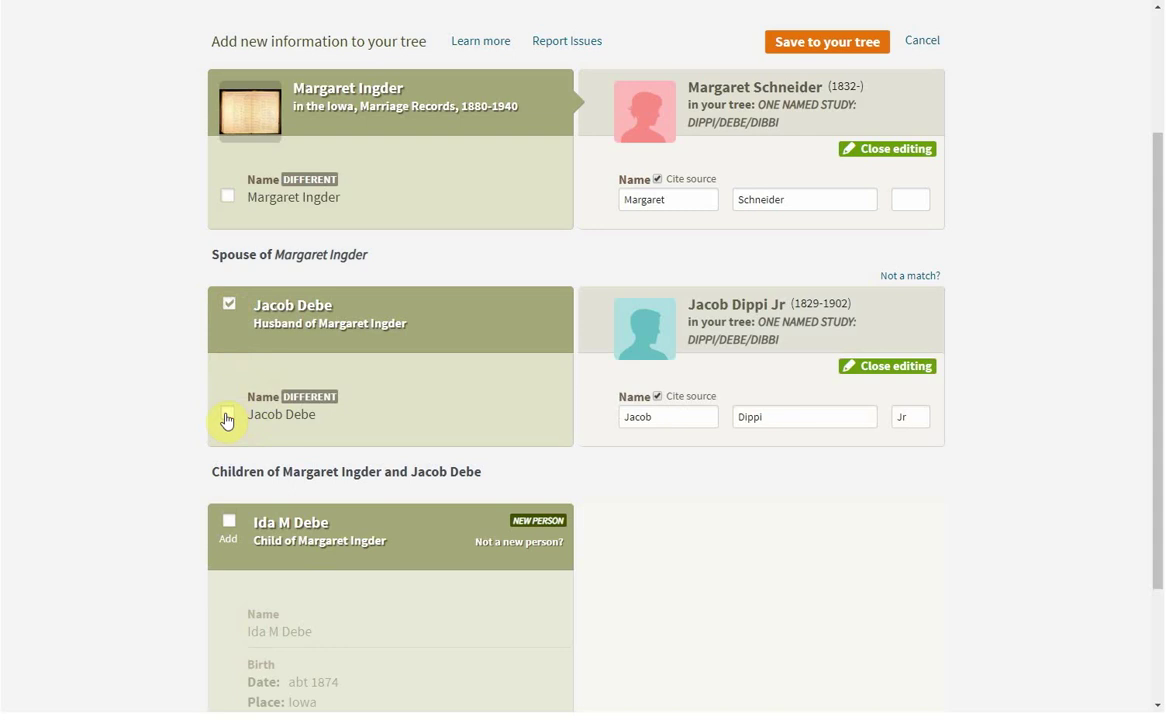
left_click(227, 413)
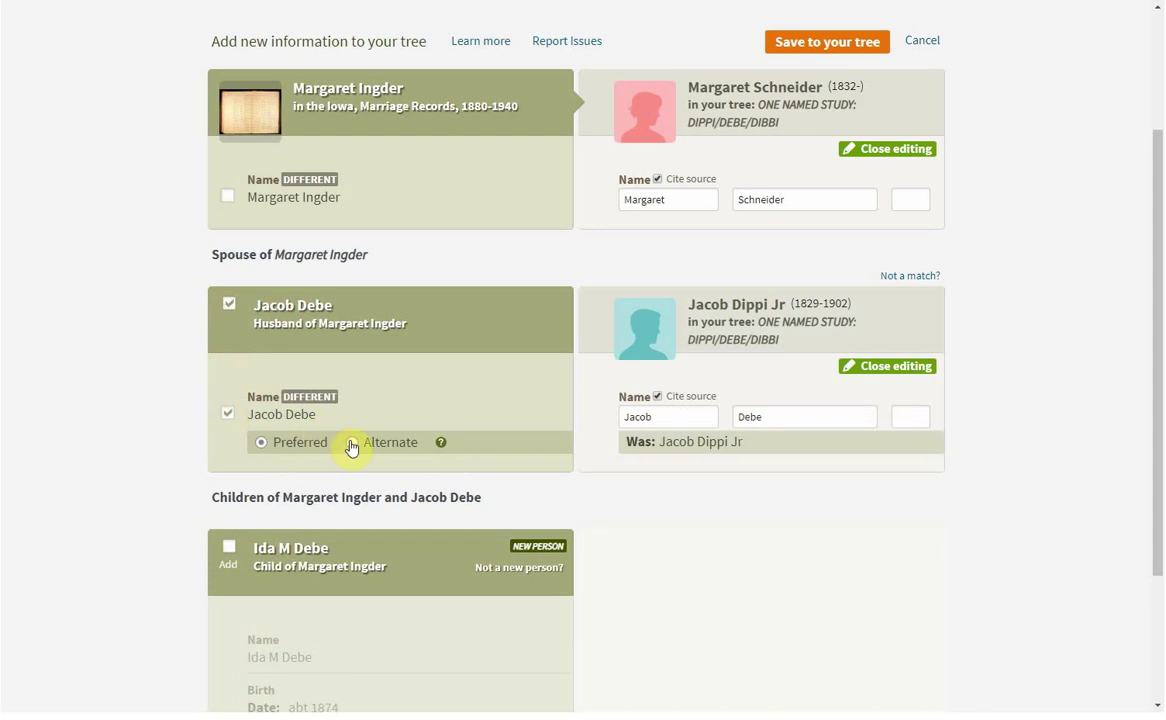
left_click(351, 444)
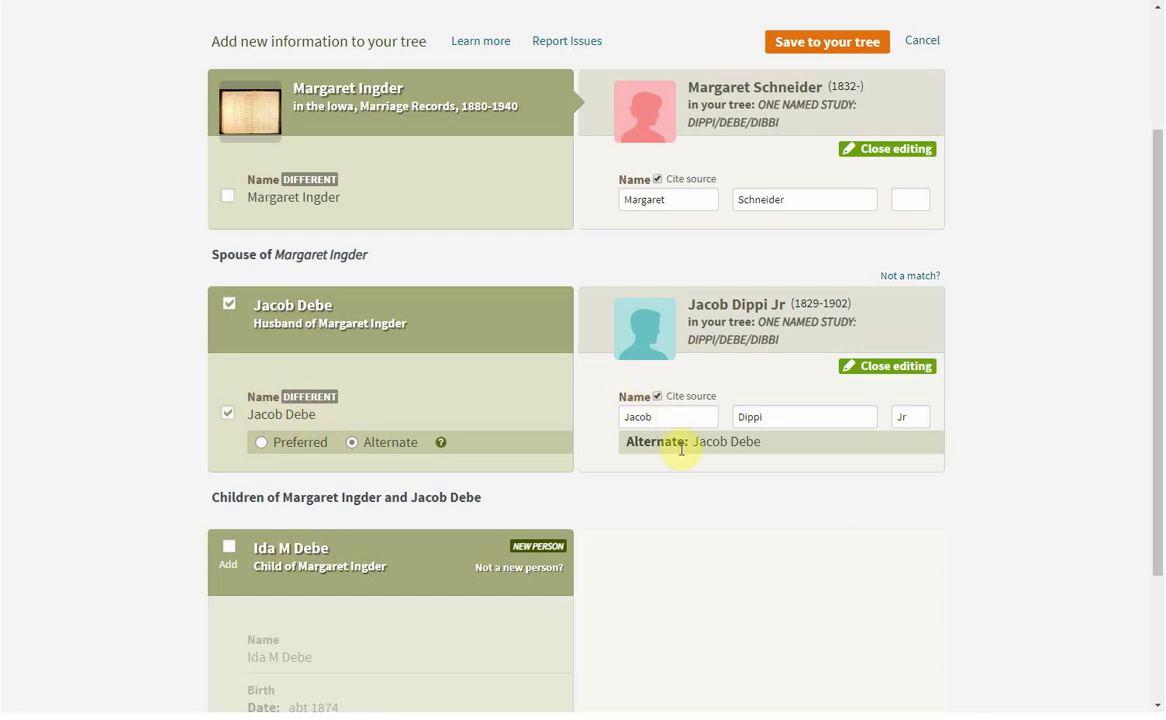
Step: Include the child from the marriage record as a new person with the birth details, and save the record to the tree
left_click_drag(1157, 366, 1130, 452)
left_click(231, 415)
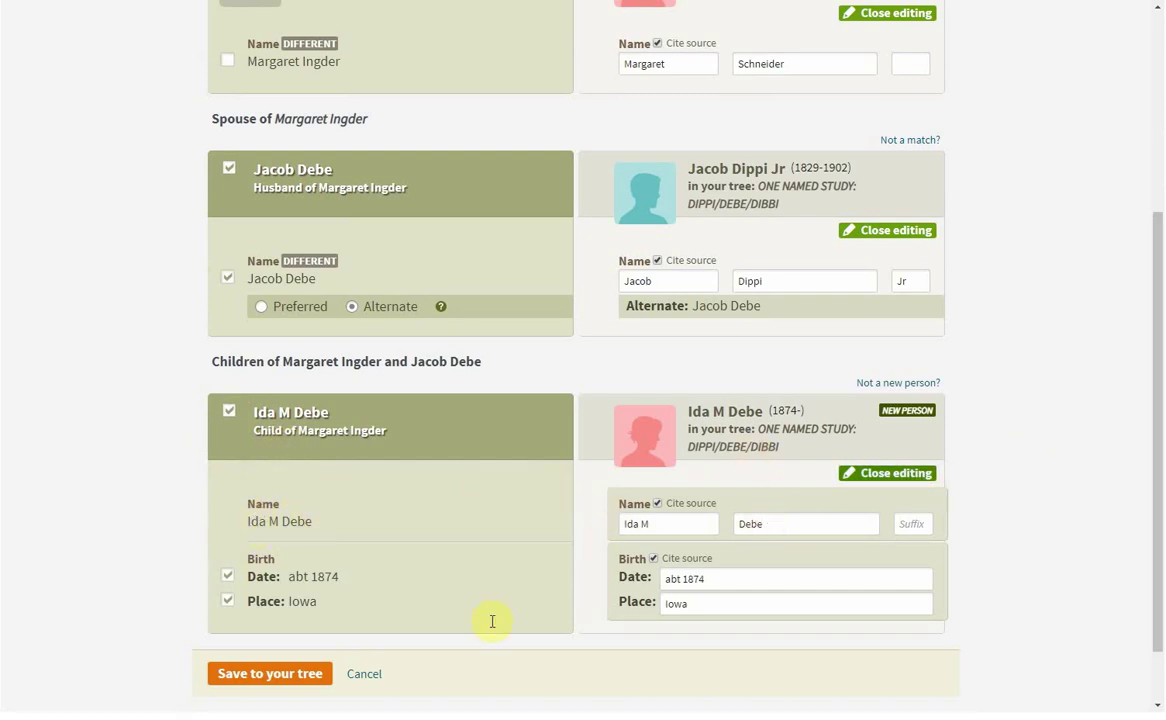
left_click(288, 674)
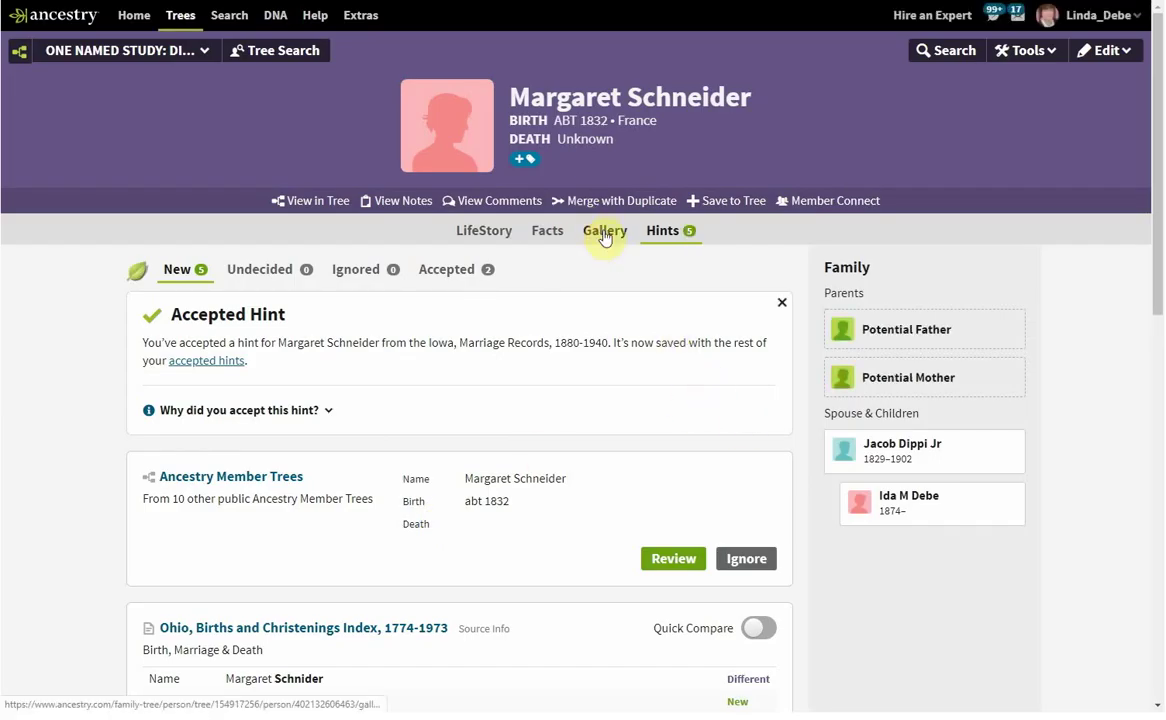
Step: Attach the Ohio, County Marriage Records, 1774-1993 citation to the spouse's "Added to Legacy" event
left_click(603, 236)
left_click(540, 236)
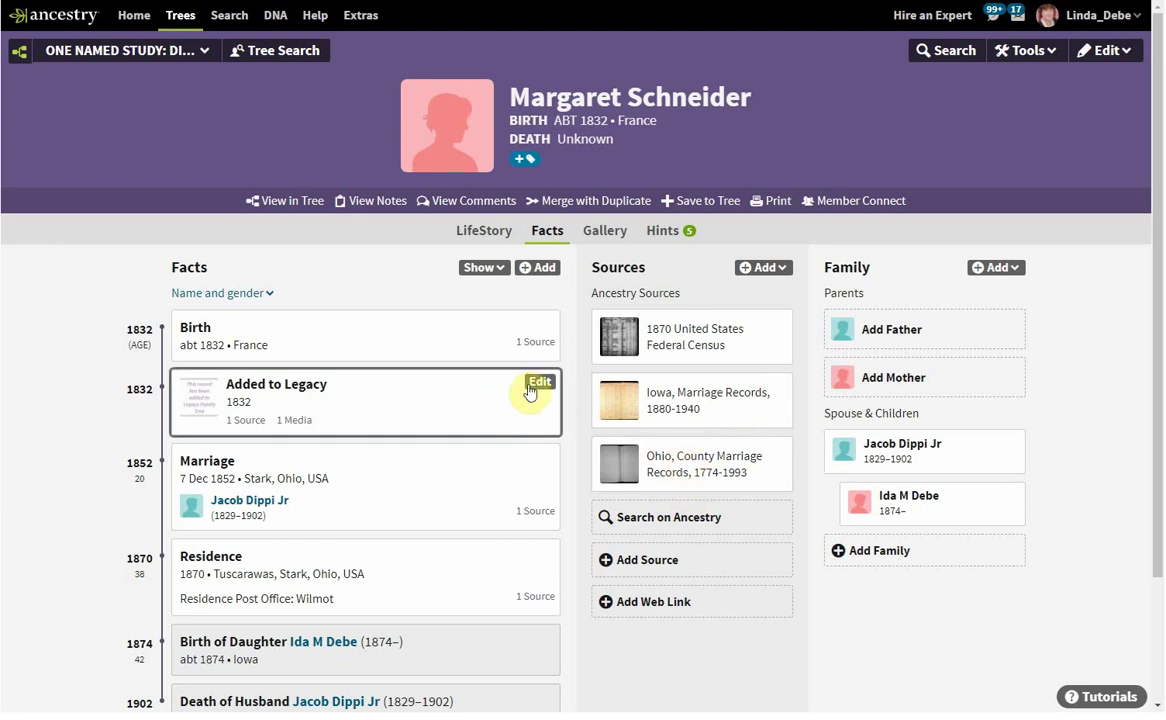
left_click(533, 389)
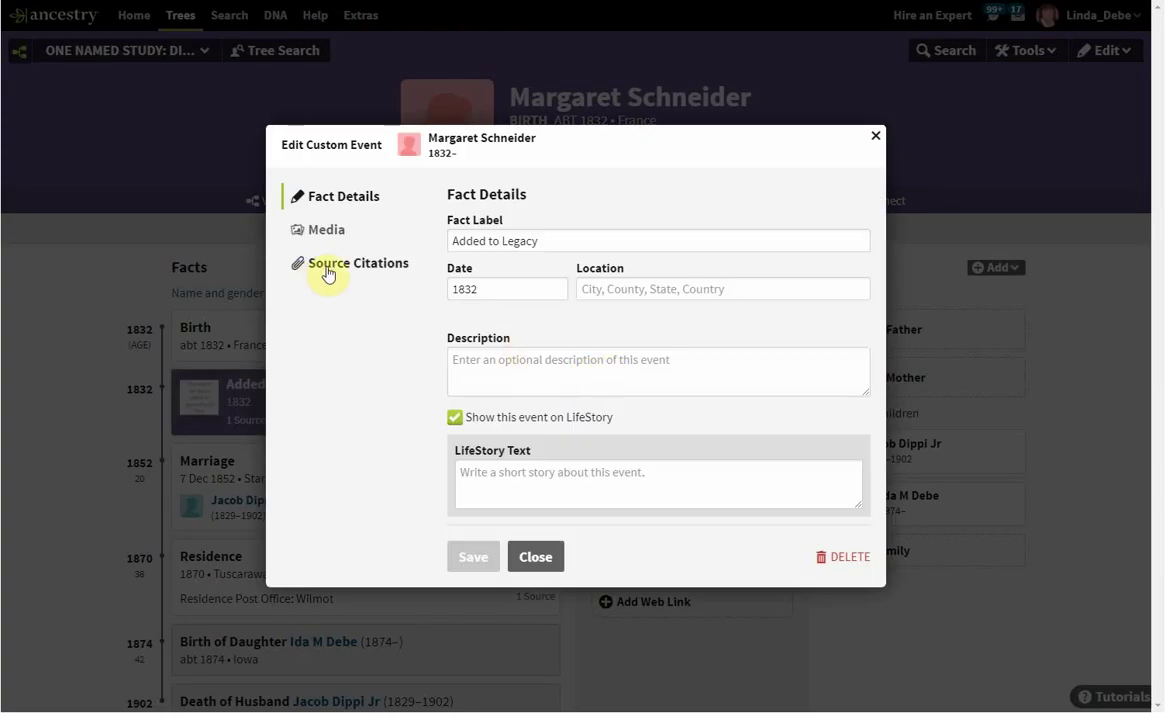
left_click(326, 266)
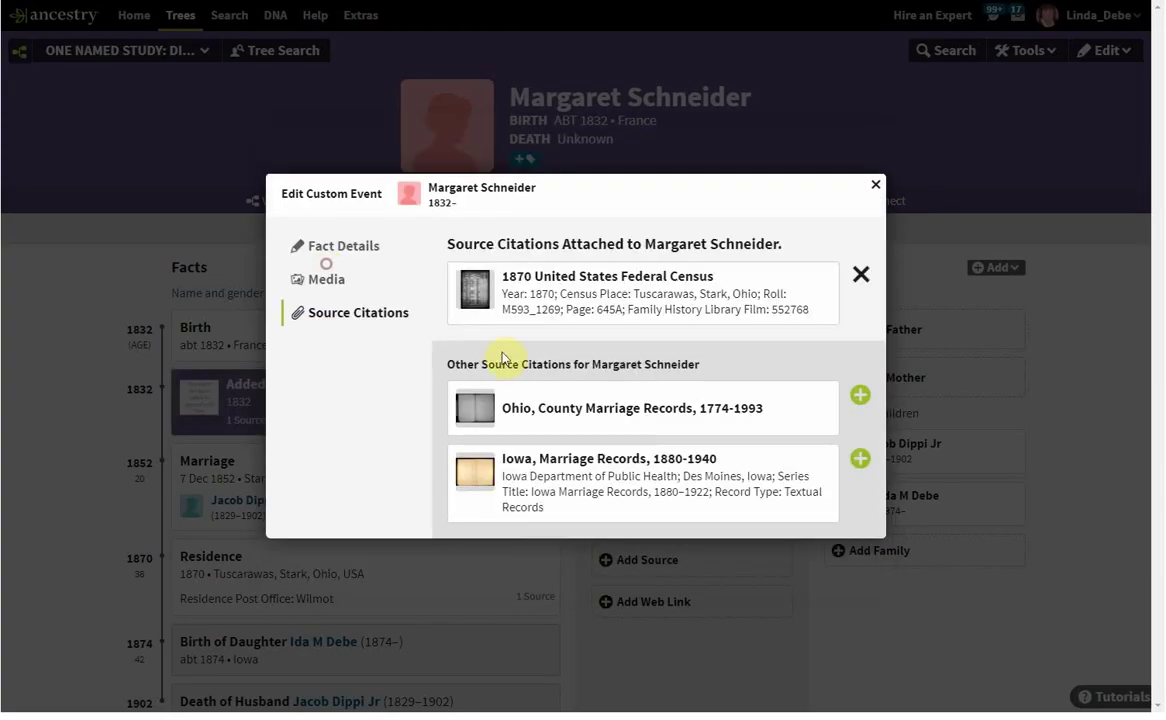
left_click(860, 395)
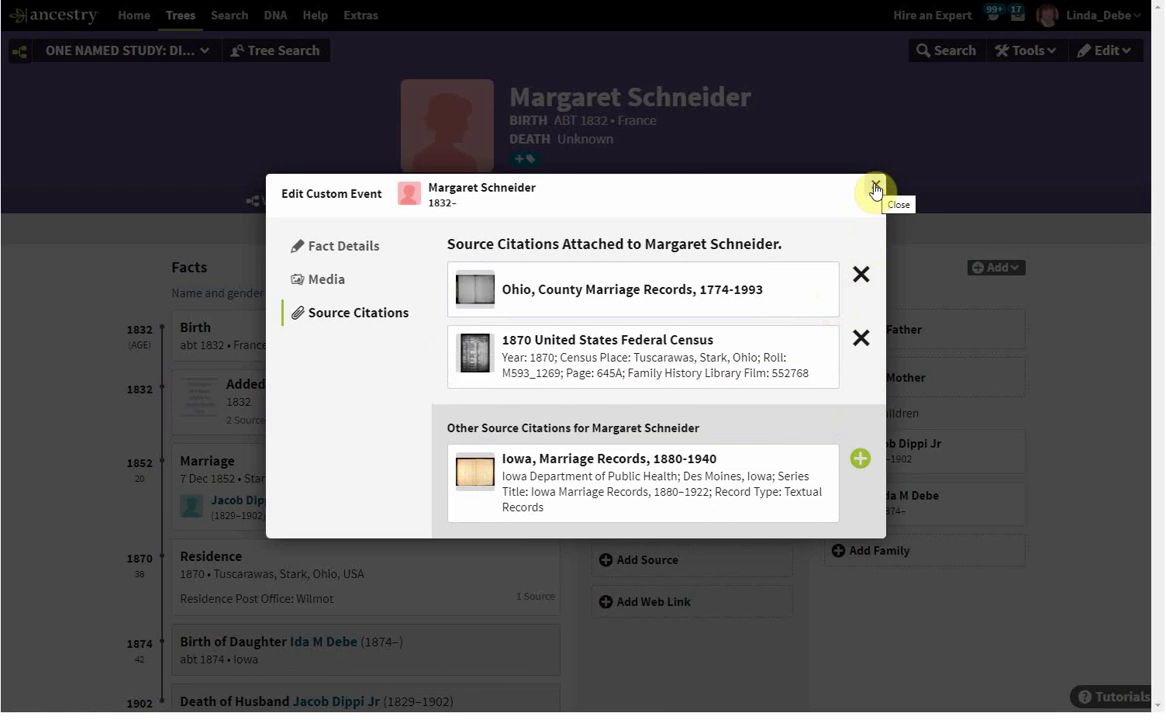
left_click(875, 187)
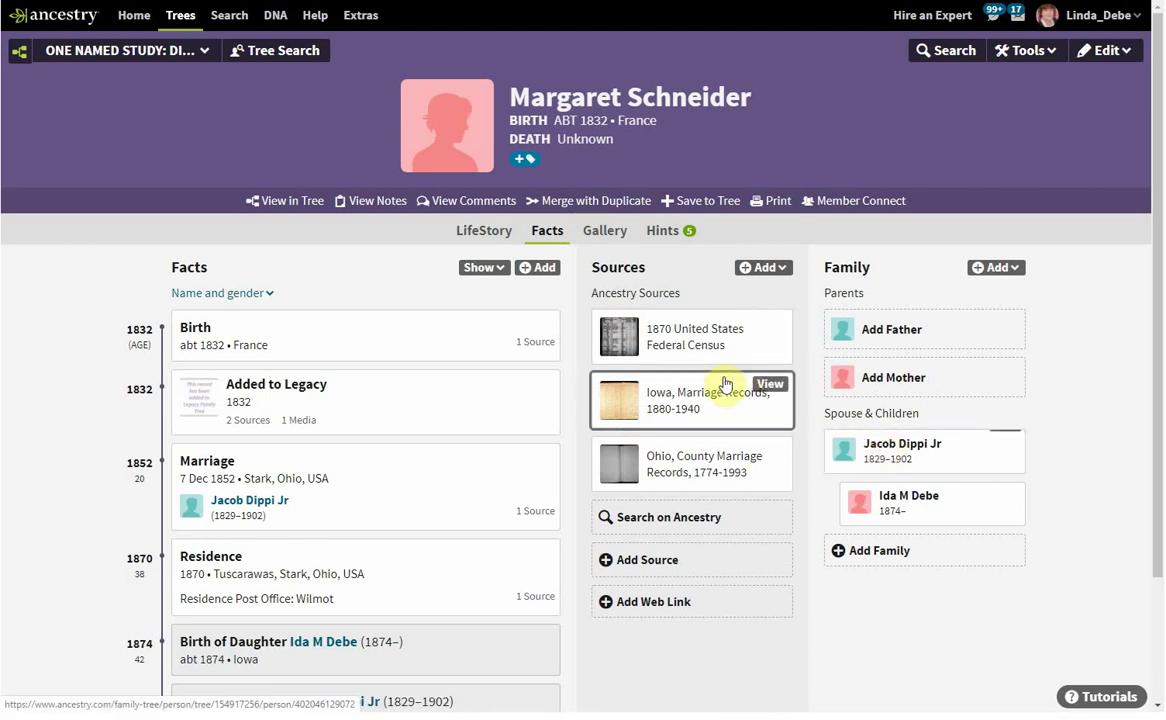
Step: Open the husband's profile and attach the Ohio, County Marriage Records, 1774-1993 citation to his "Added to Legacy" event
left_click(917, 458)
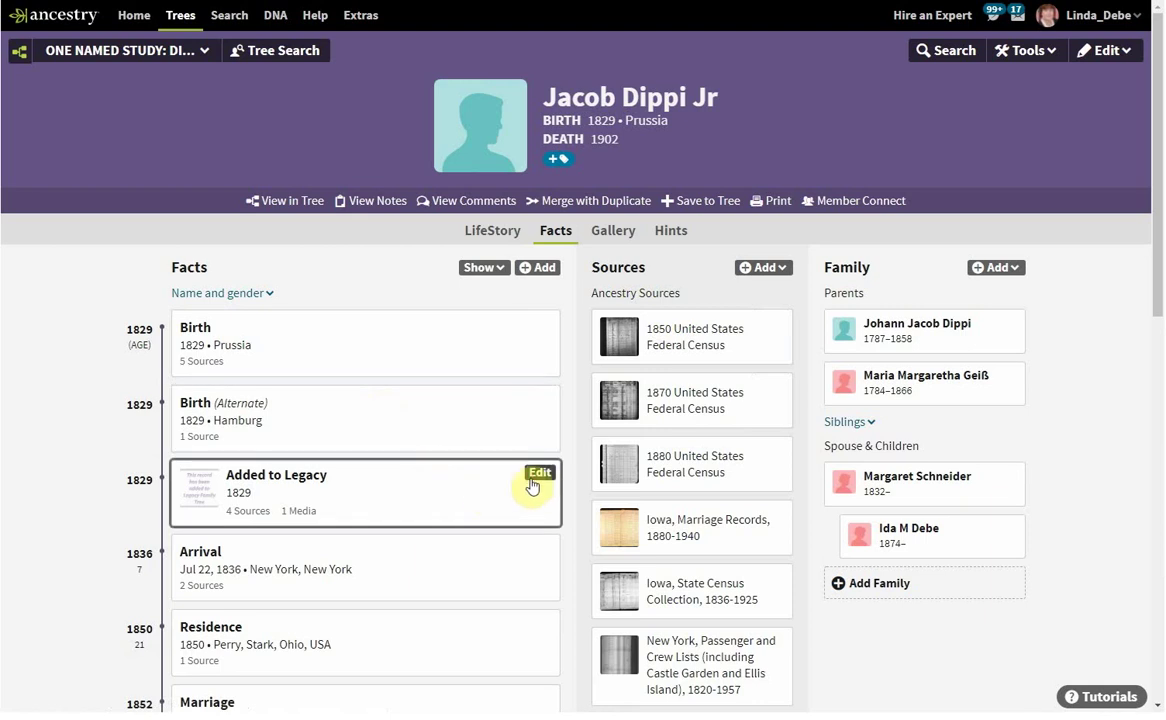
left_click(540, 476)
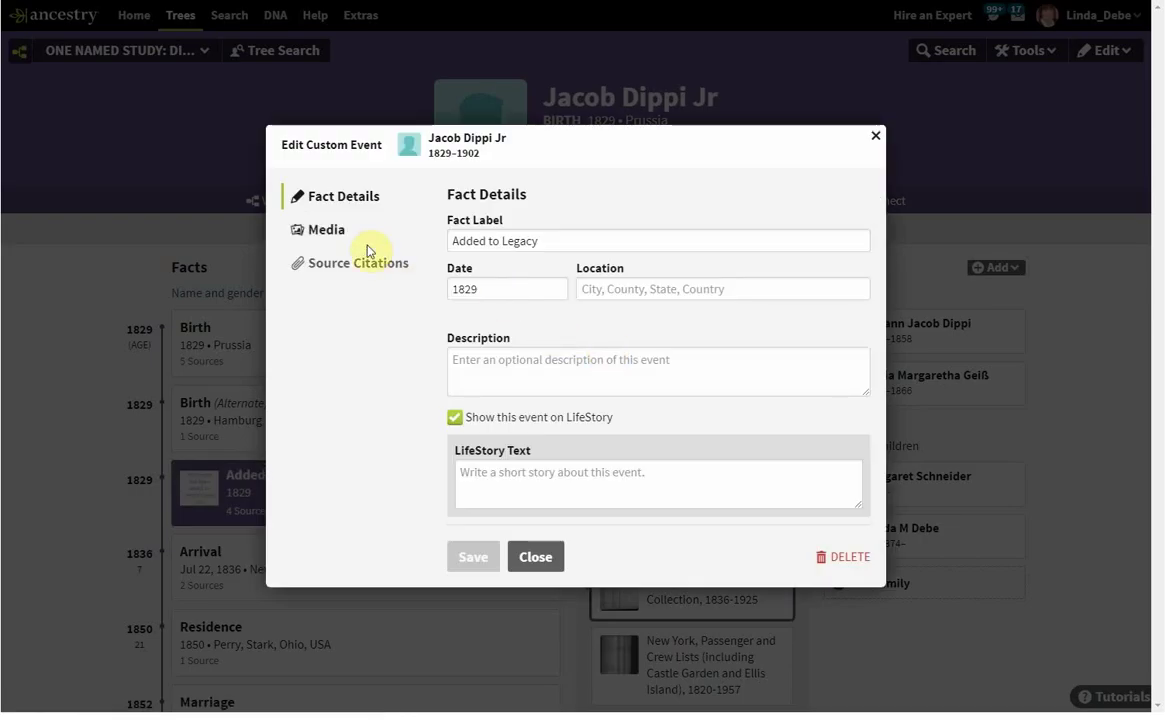
left_click(342, 264)
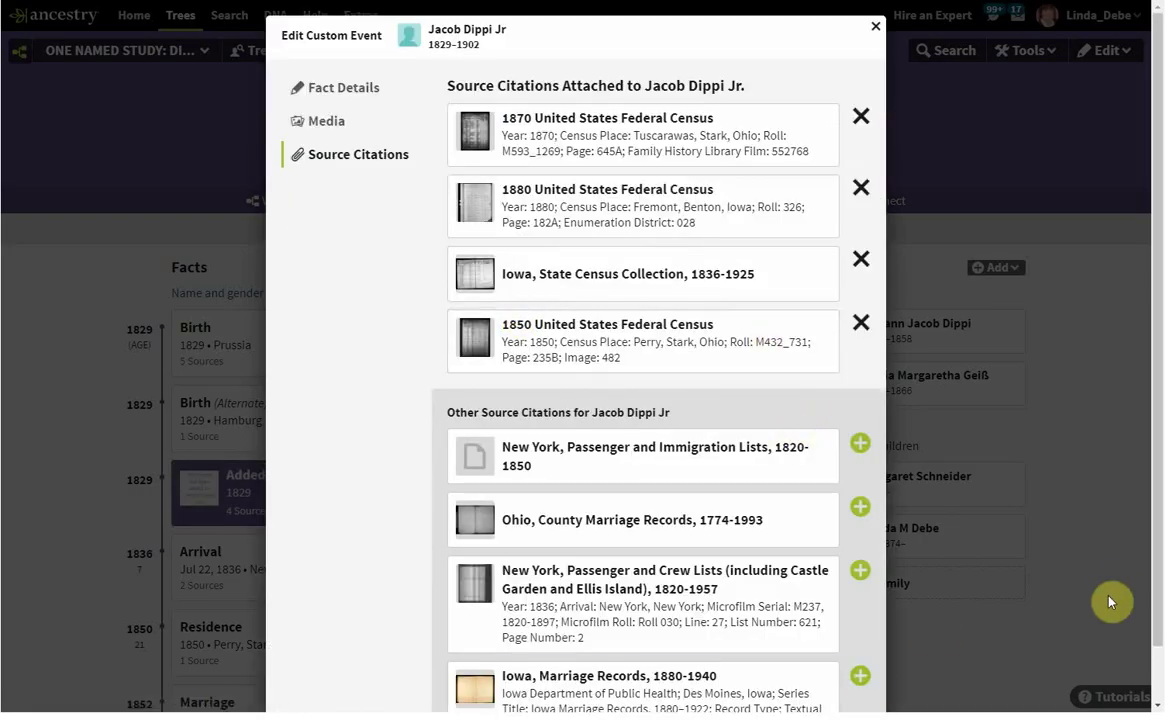
scroll(1158, 430, "down", 1)
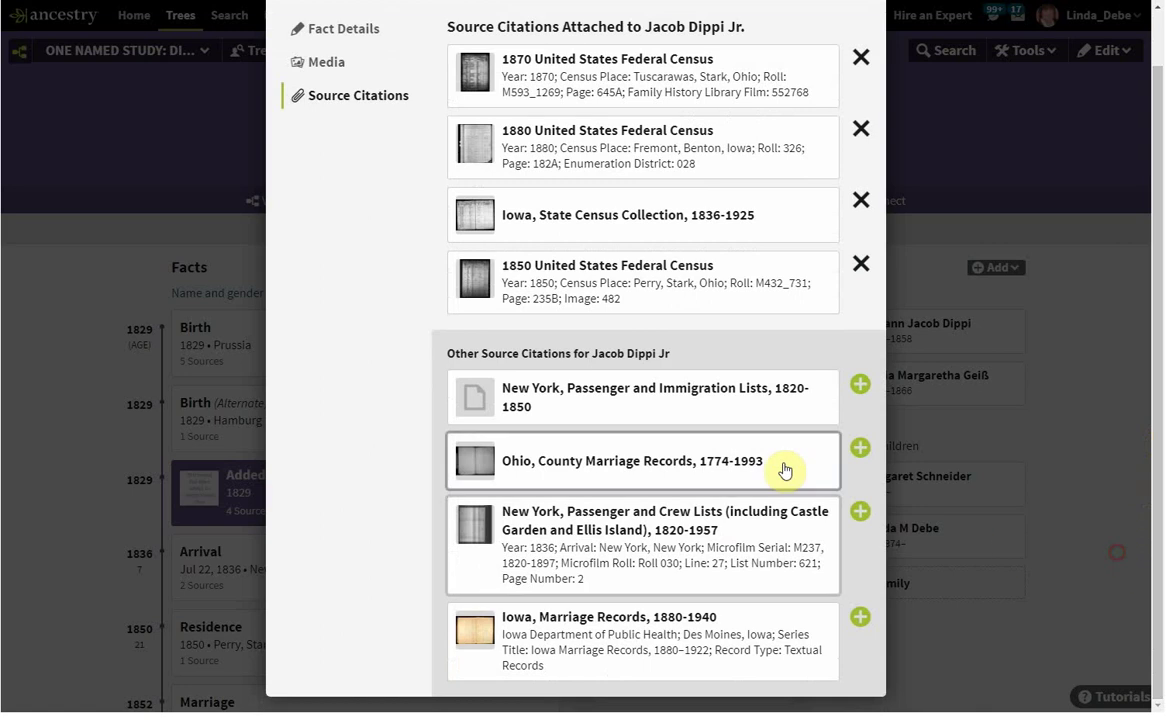
left_click(862, 449)
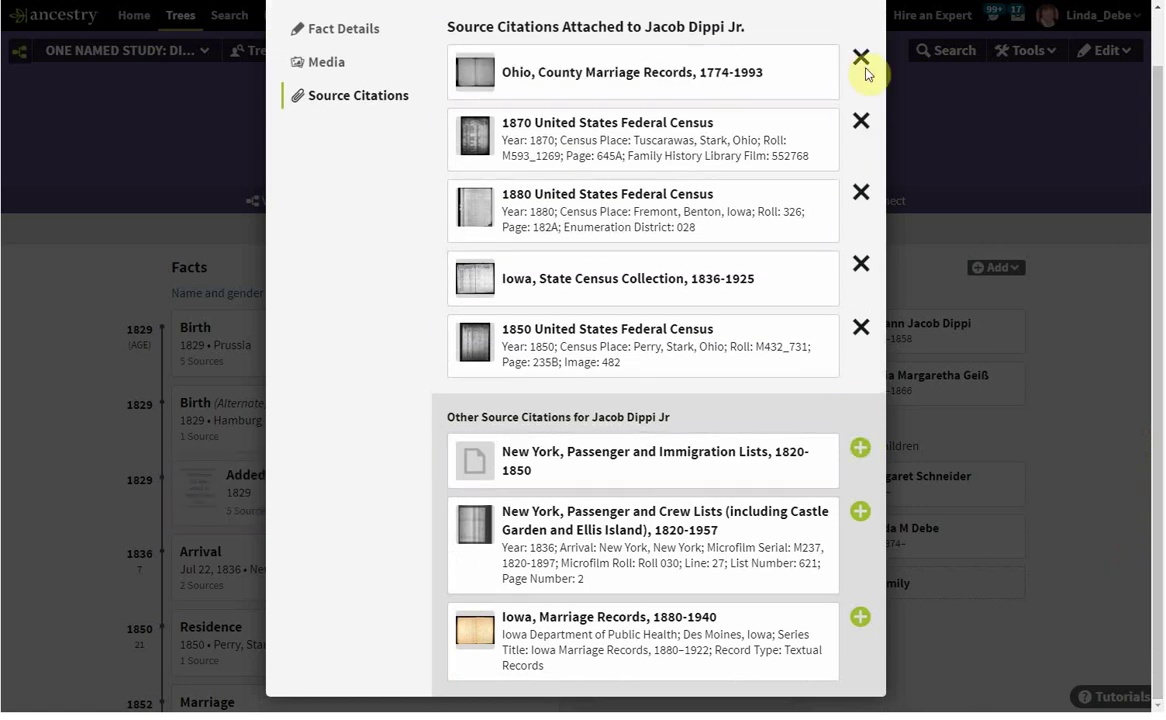
scroll(1156, 104, "up", 1)
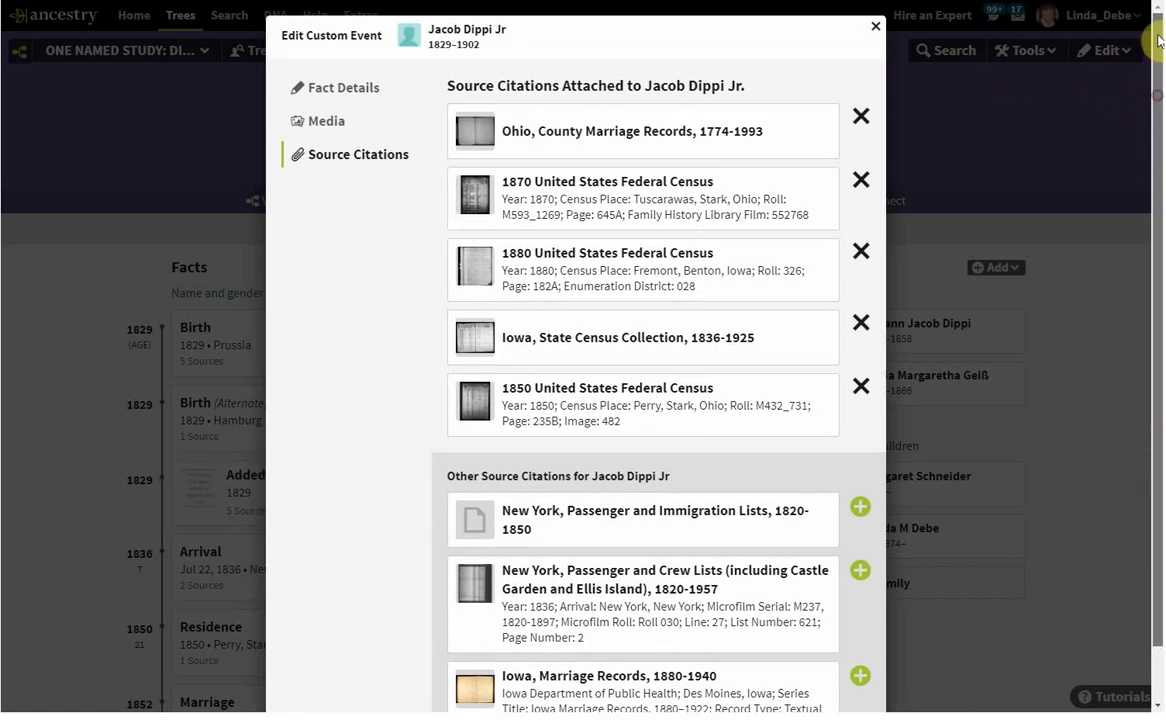
left_click(876, 31)
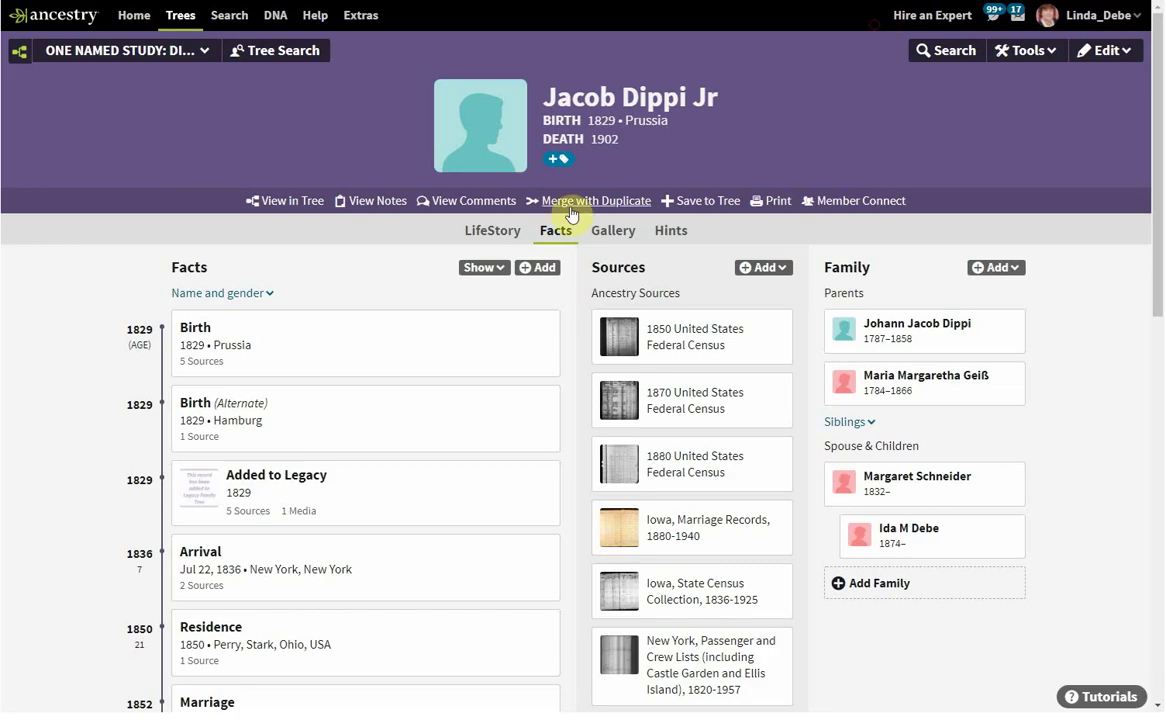
Step: Examine which sources are linked to the husband's "Added to Legacy" event and look over the tags available for him
left_click(500, 487)
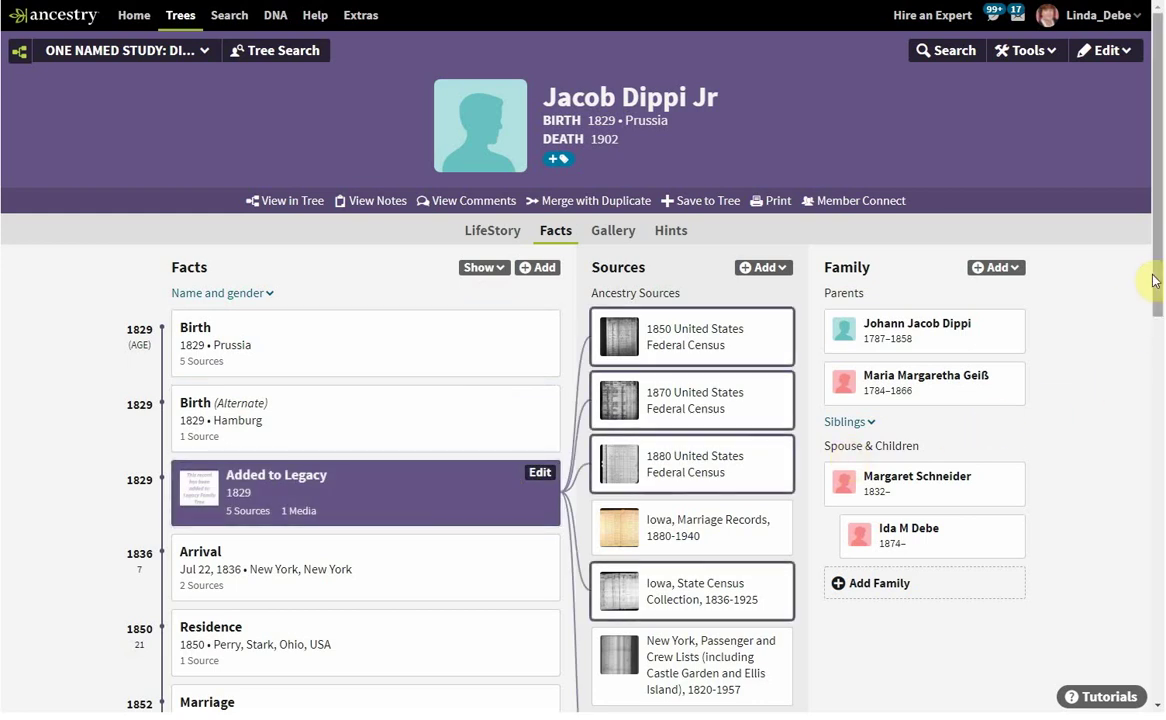
left_click_drag(1153, 286, 1157, 372)
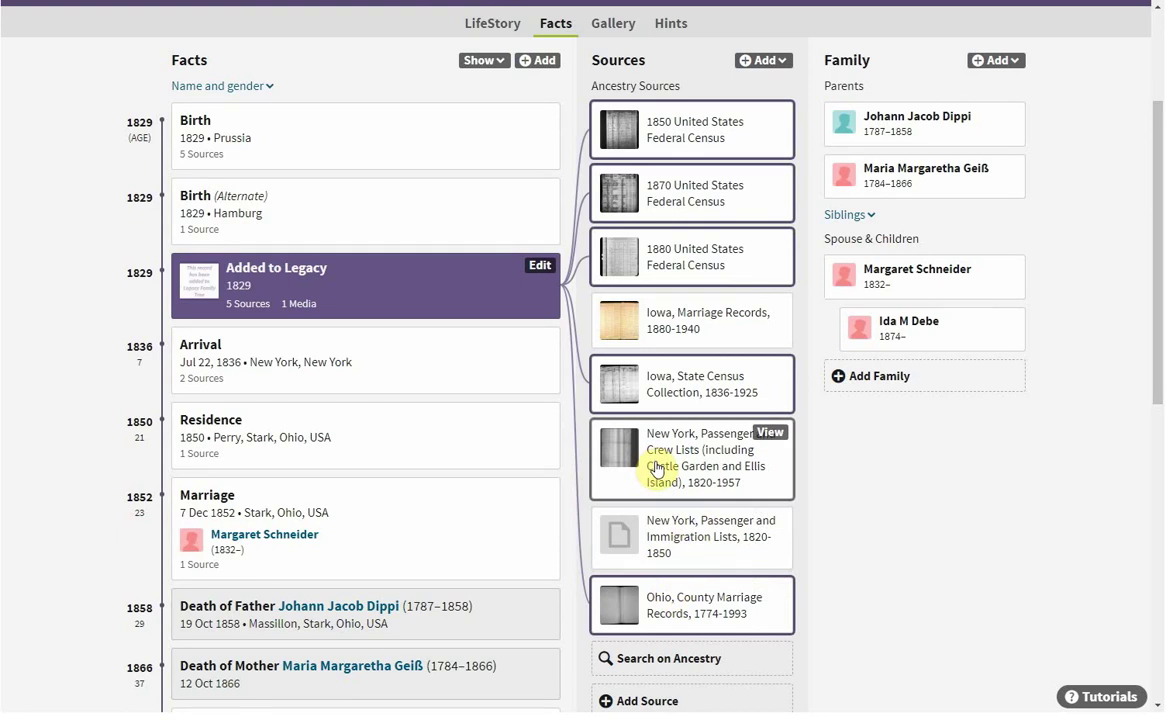
left_click_drag(1147, 362, 1160, 270)
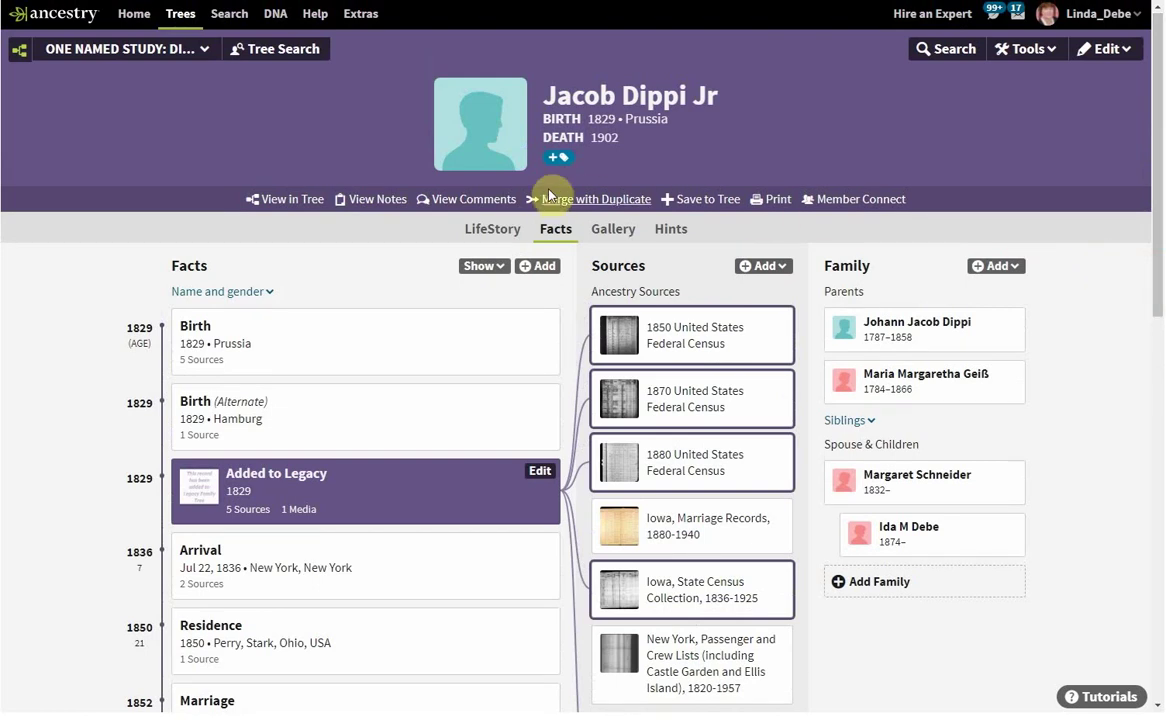
left_click(559, 162)
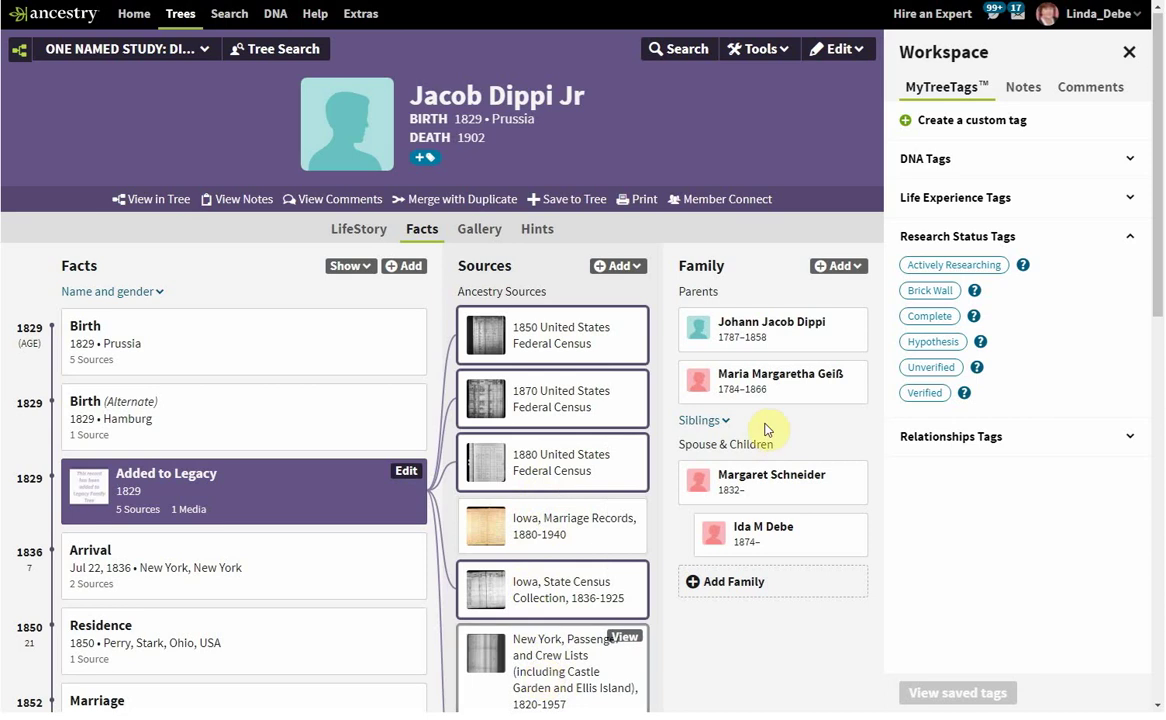
left_click(1129, 52)
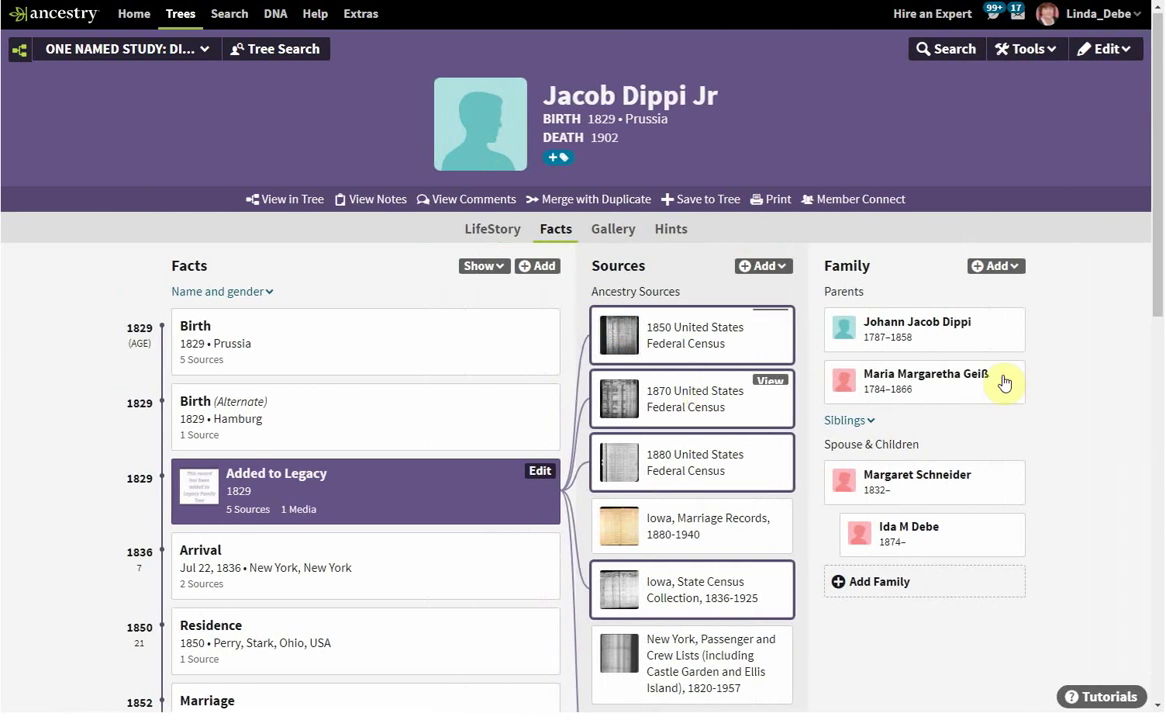
scroll(1139, 342, "down", 2)
scroll(1139, 342, "down", 2)
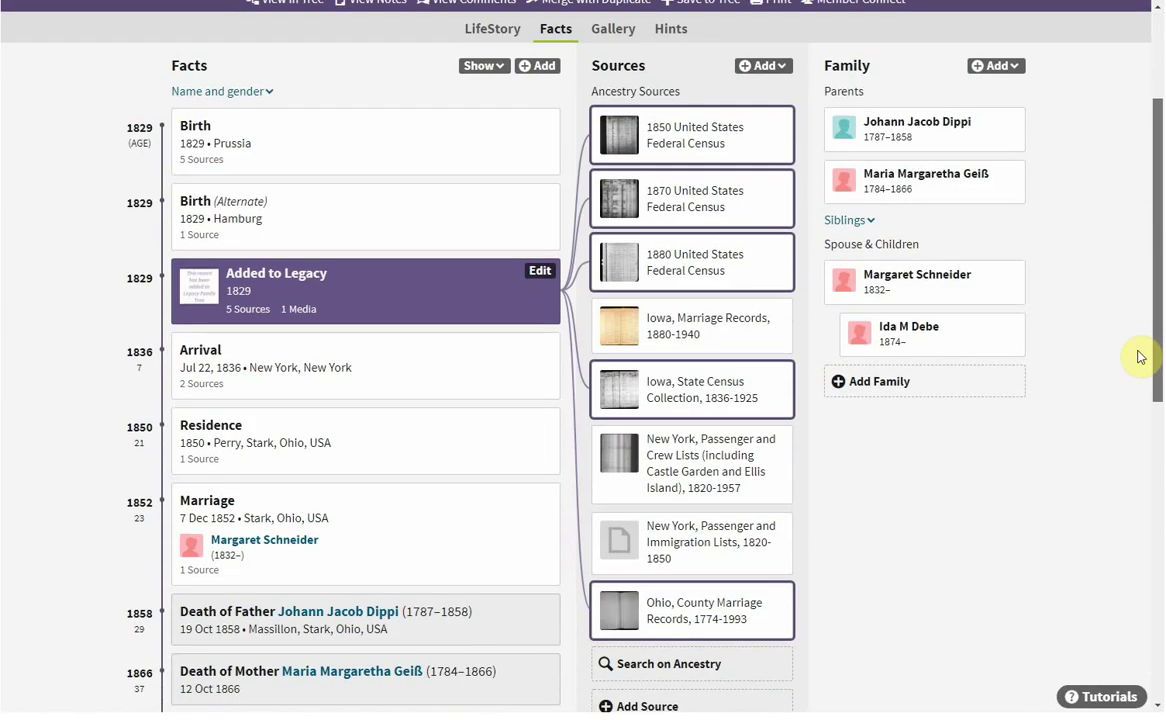
scroll(1139, 357, "up", 2)
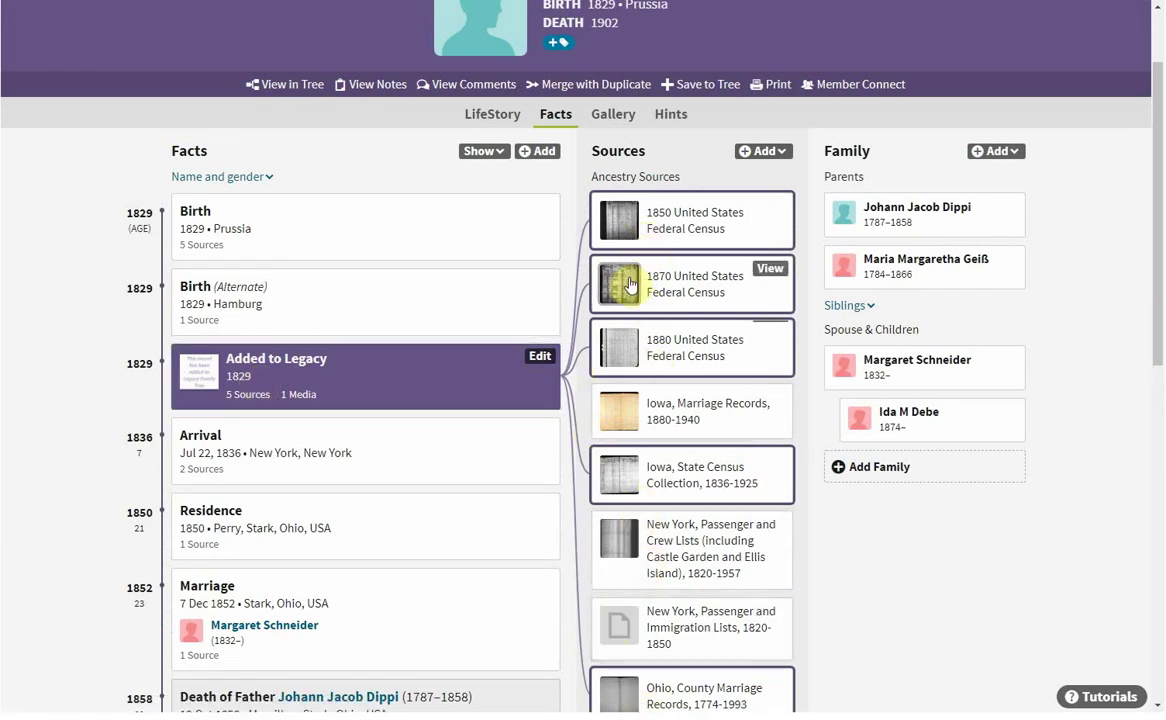
Step: Return to the wife's profile, check her event's source links, and create a custom tag named "added to legacy" for her
left_click(899, 368)
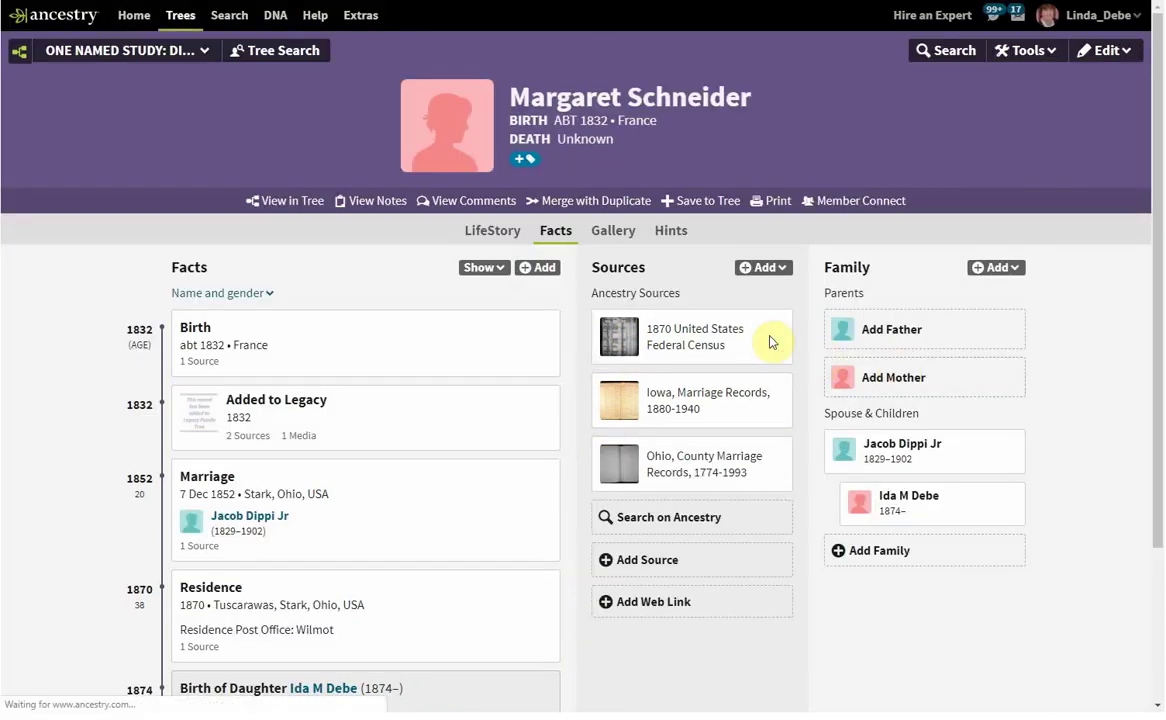
left_click(360, 431)
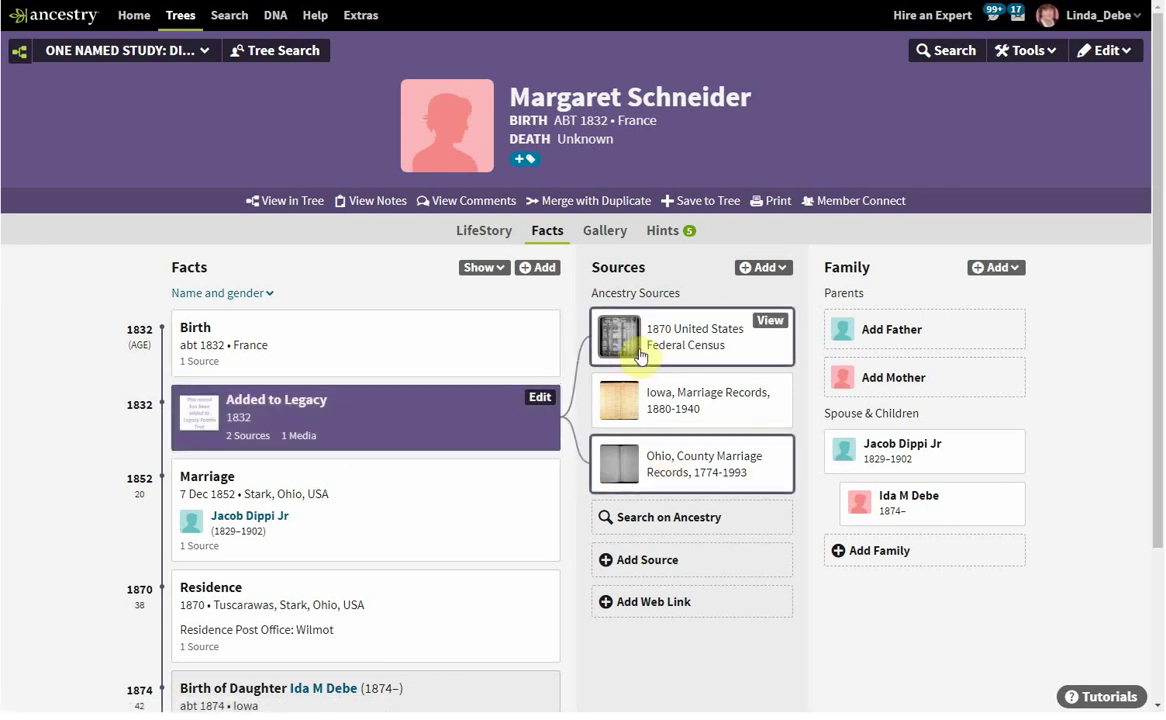
left_click(521, 166)
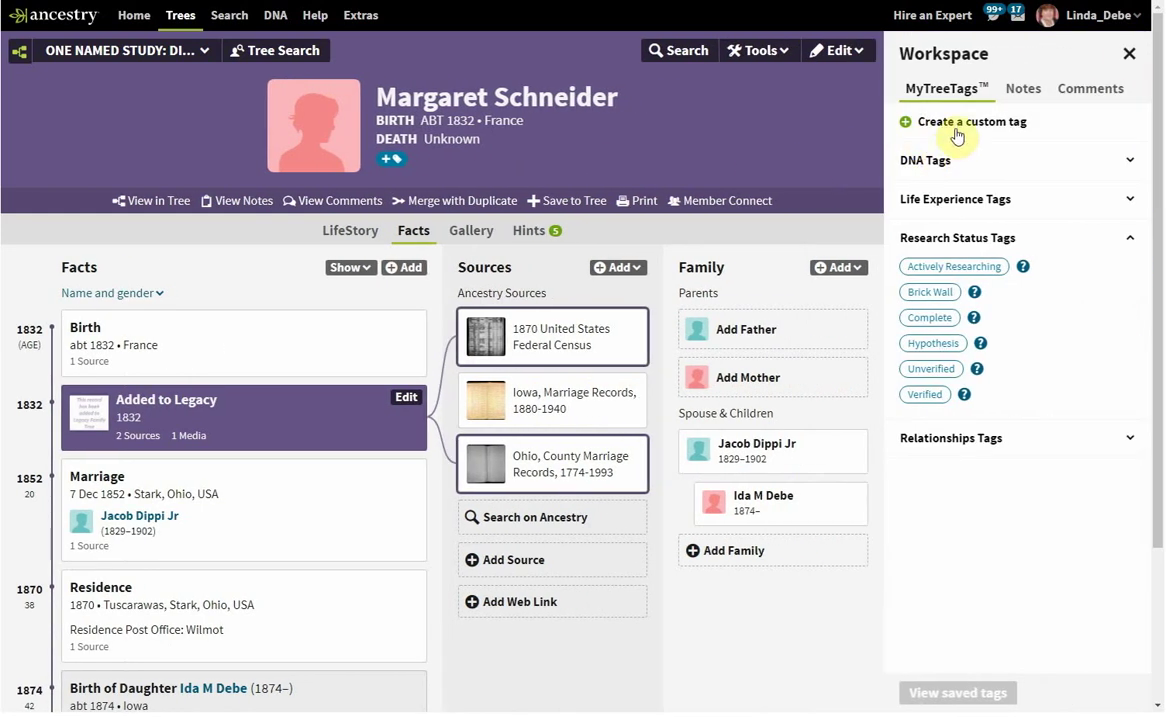
left_click(955, 126)
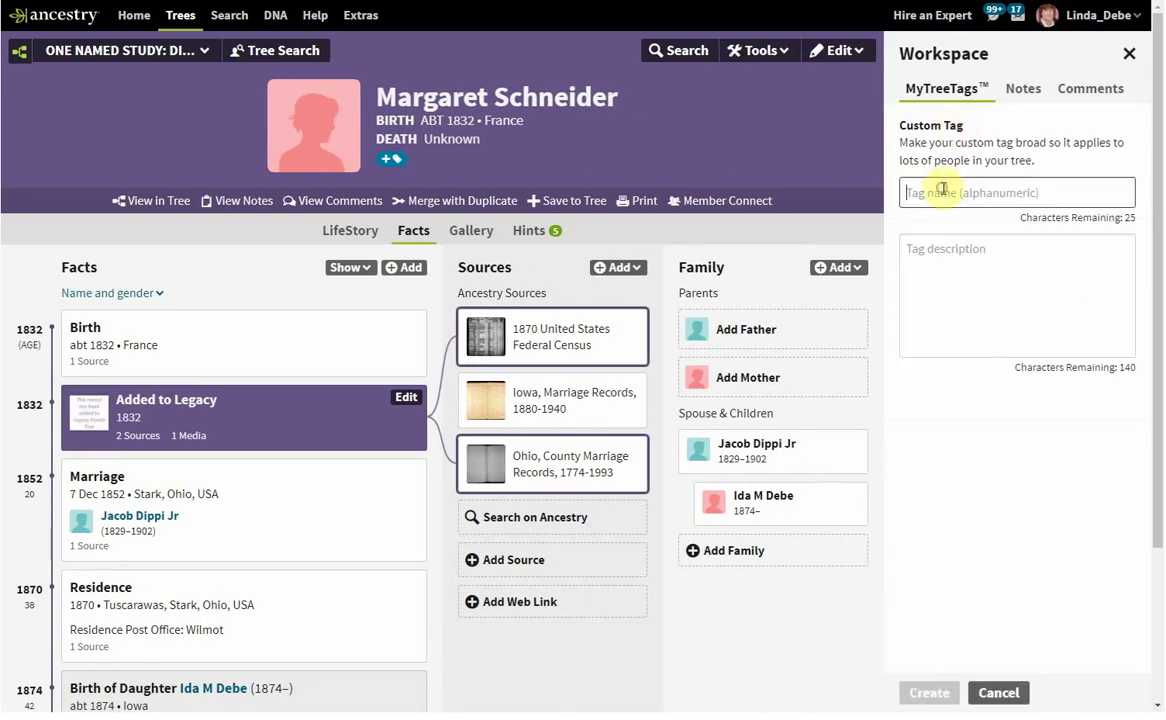
type("added to legacy")
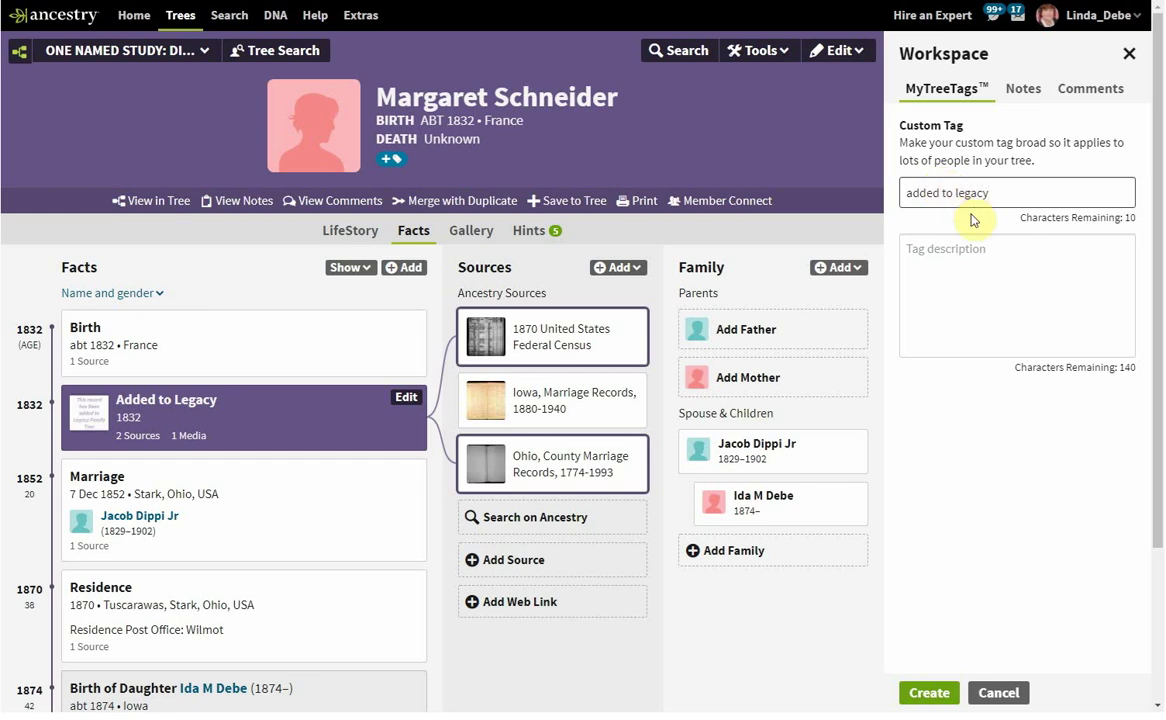
left_click(938, 694)
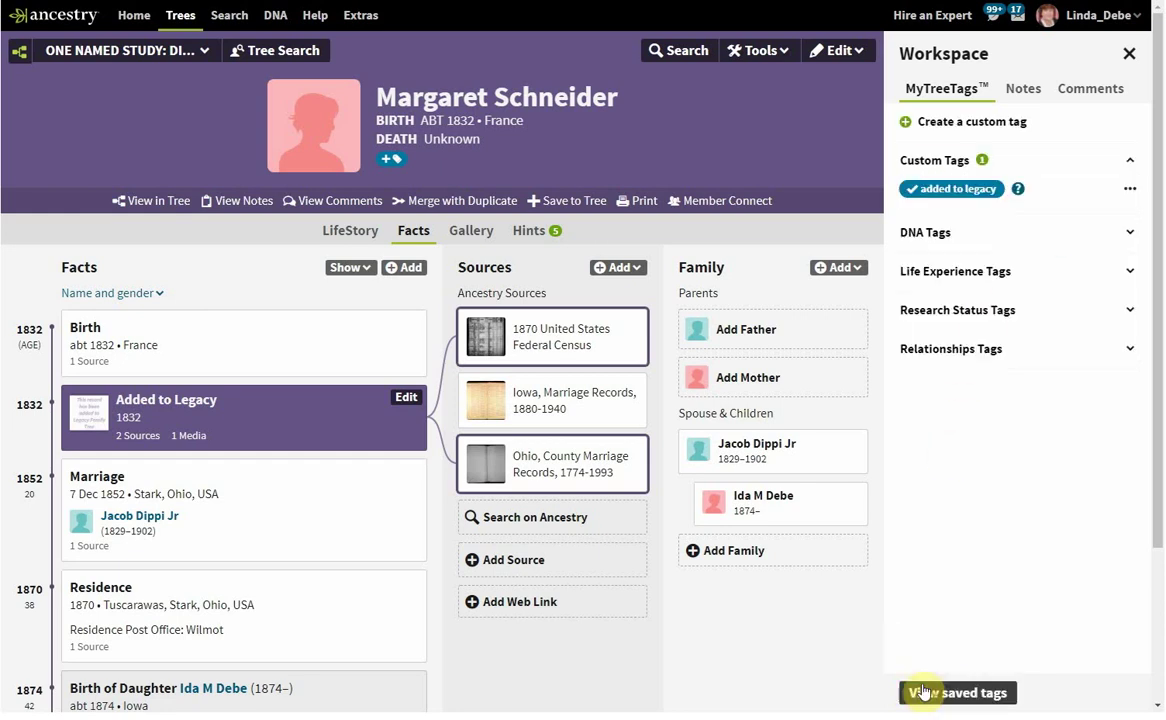
left_click(1129, 54)
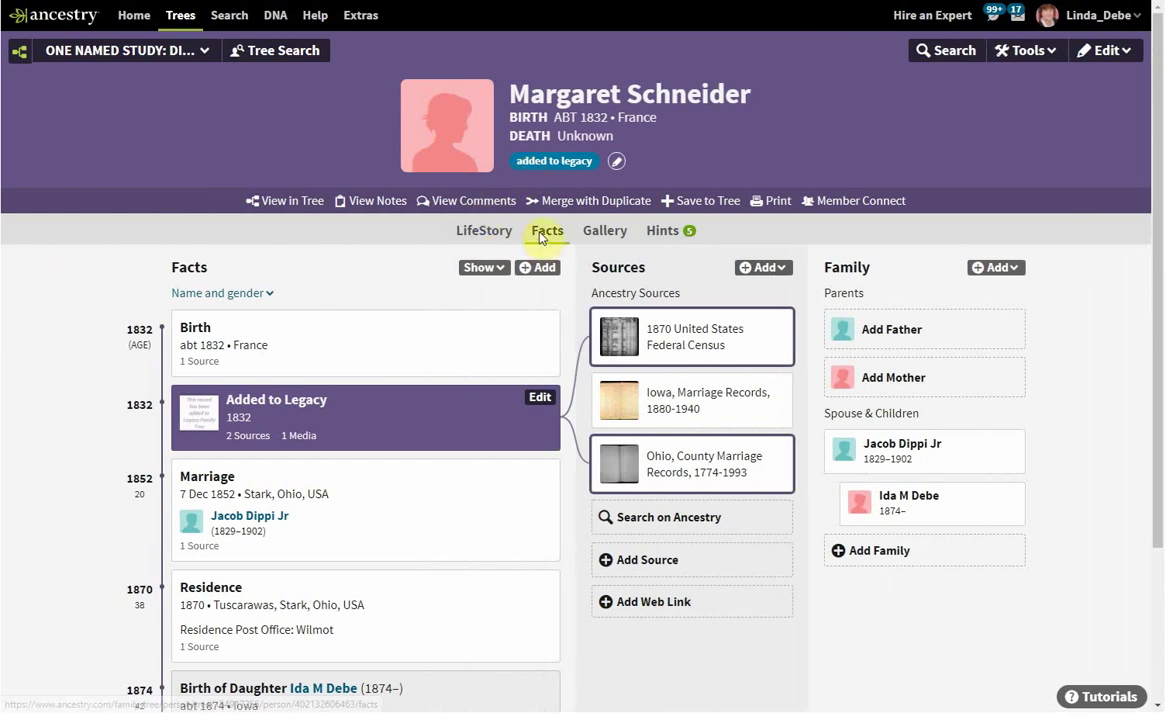
Step: Look over the wife's new hints and compare her sources with those linked to her "Added to Legacy" event
left_click(661, 232)
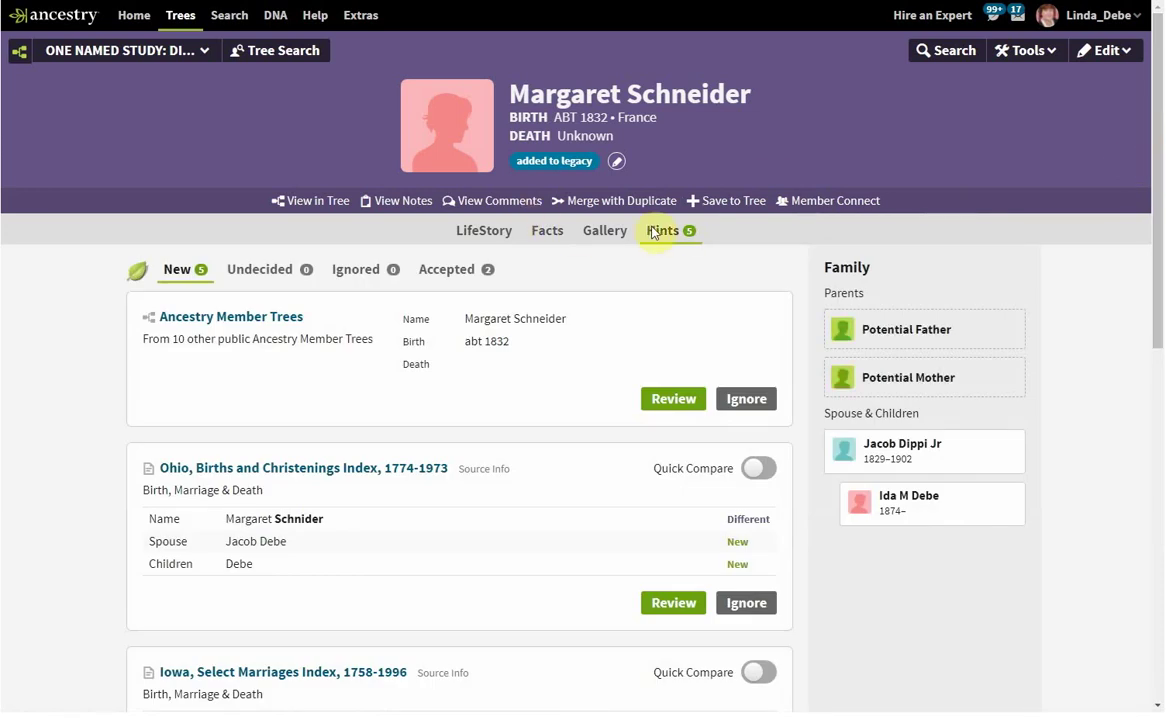
left_click(547, 232)
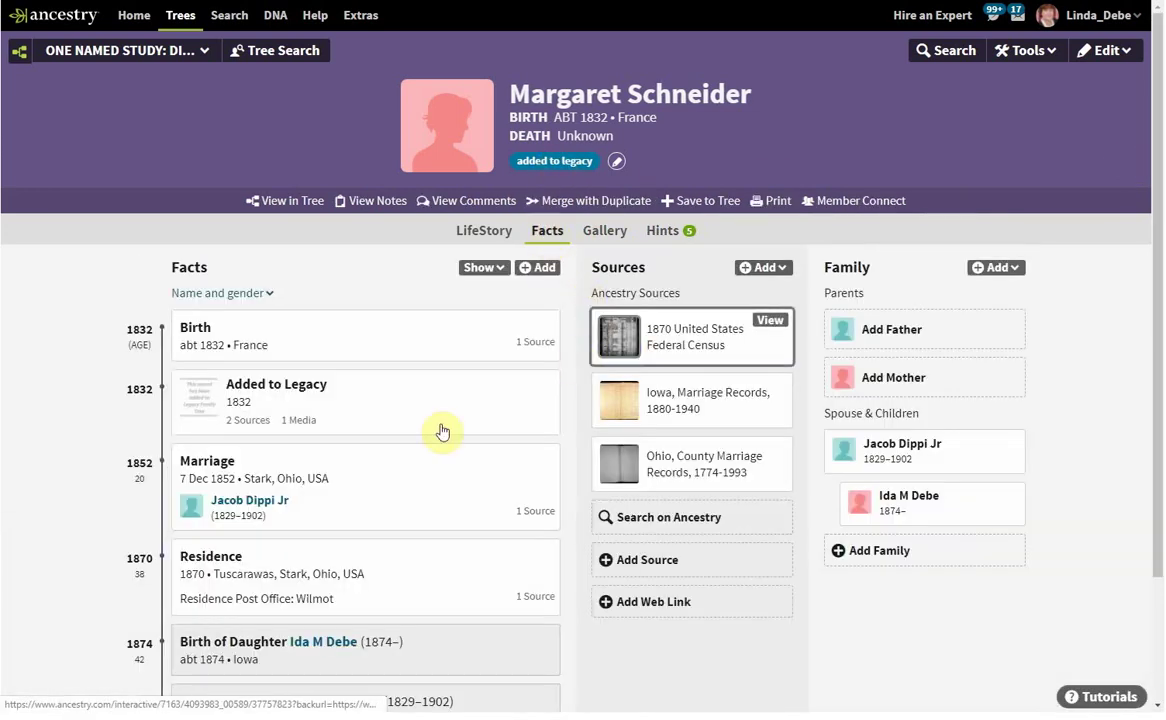
left_click(408, 420)
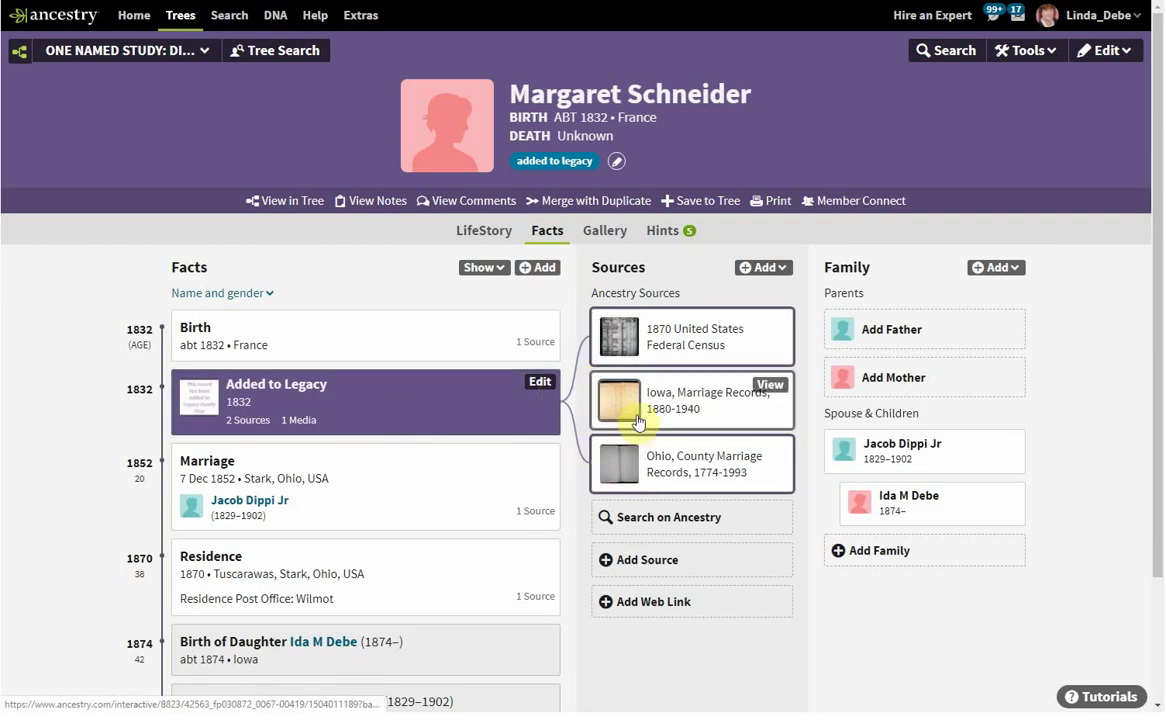
Step: Review the wife's Ohio, Births and Christenings Index, 1774-1973 hint and accept the record as a match
left_click(662, 231)
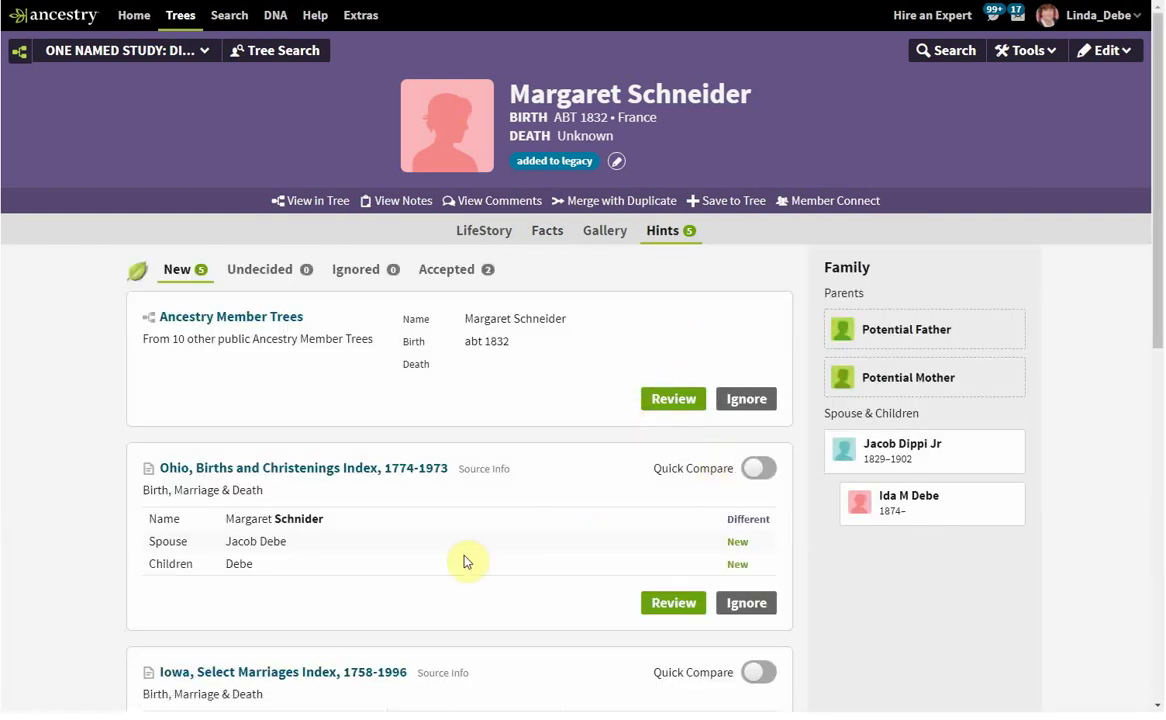
left_click(684, 611)
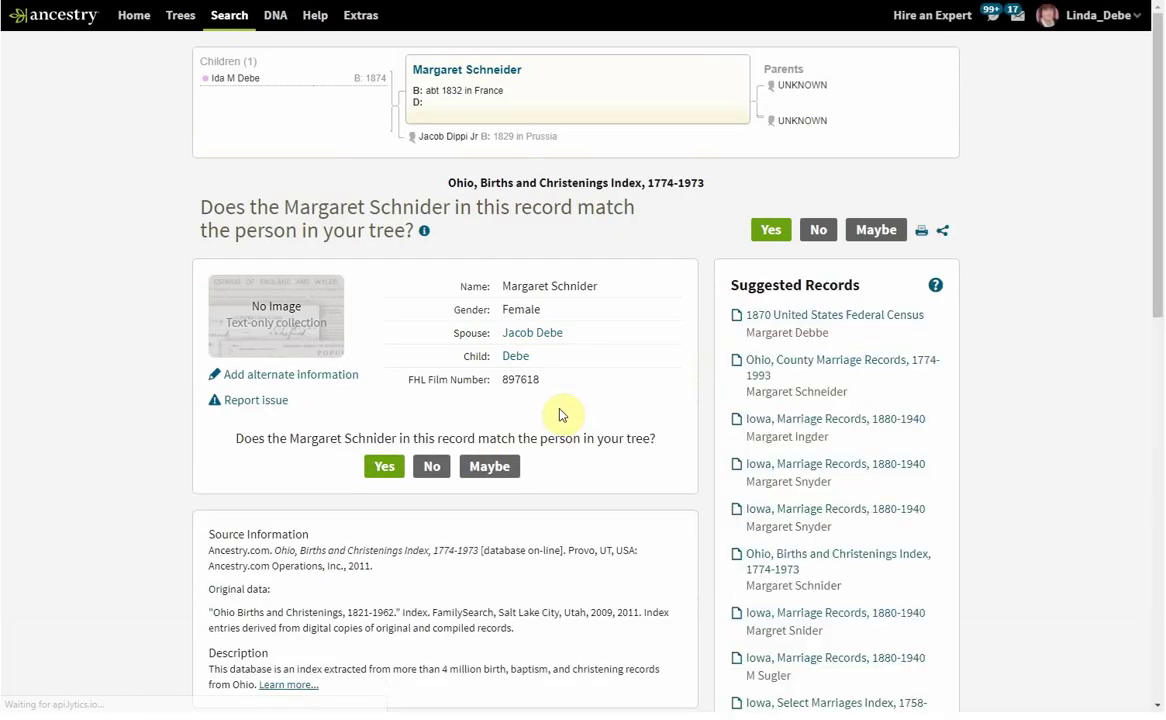
scroll(1149, 279, "down", 1)
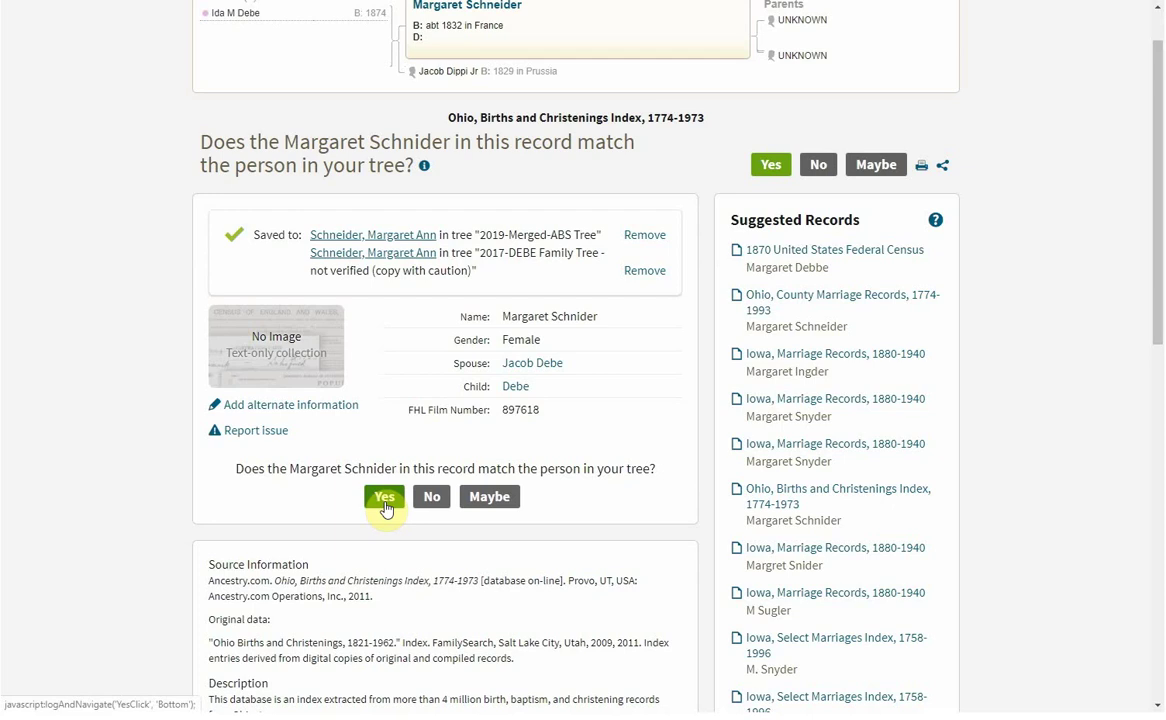
left_click(385, 500)
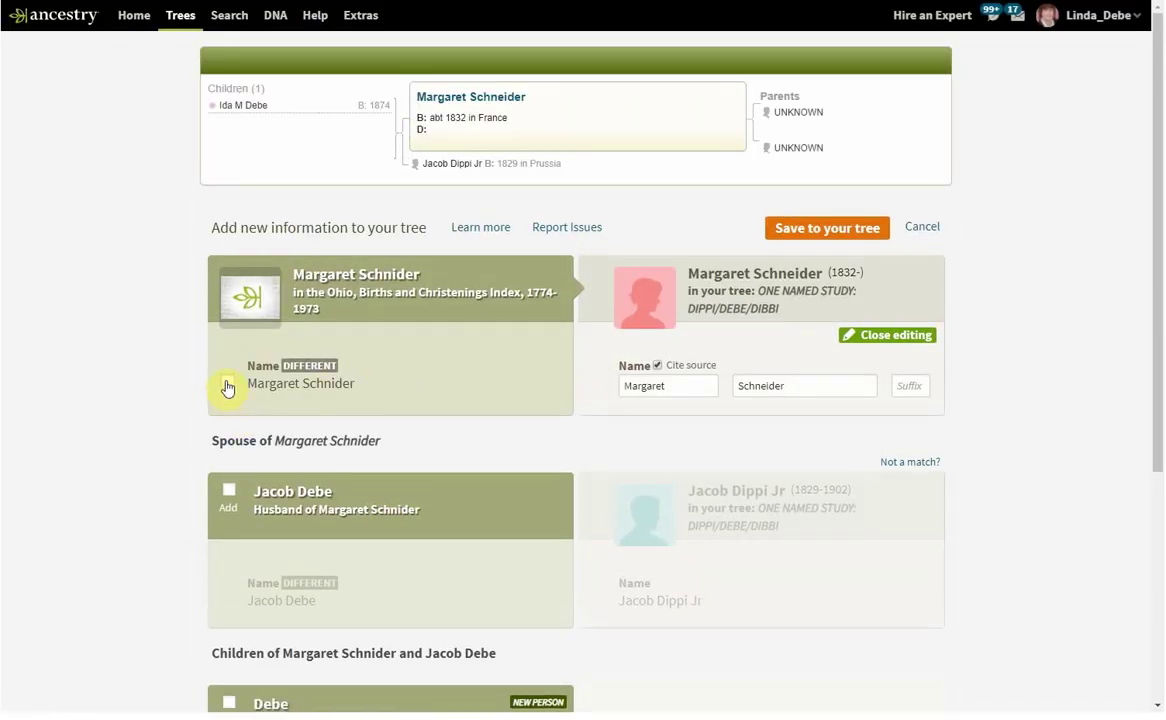
Step: Include the wife's name from the births and christenings record as an alternate name
left_click(231, 385)
left_click(352, 411)
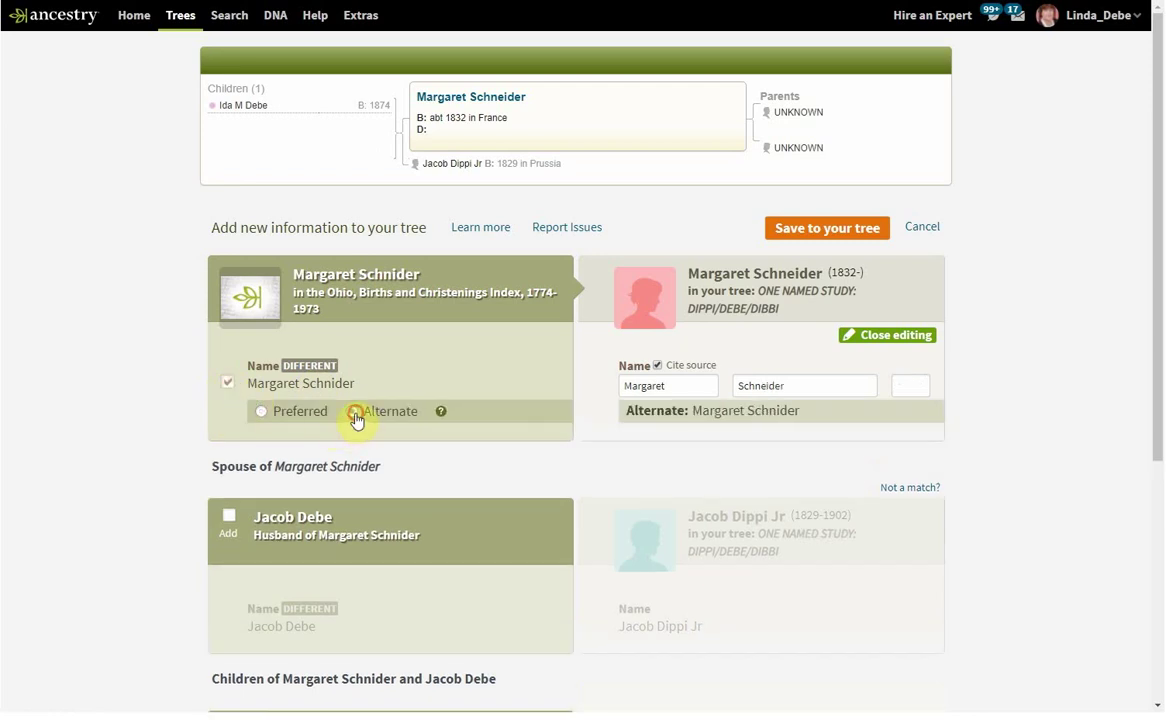
left_click_drag(1158, 351, 1158, 398)
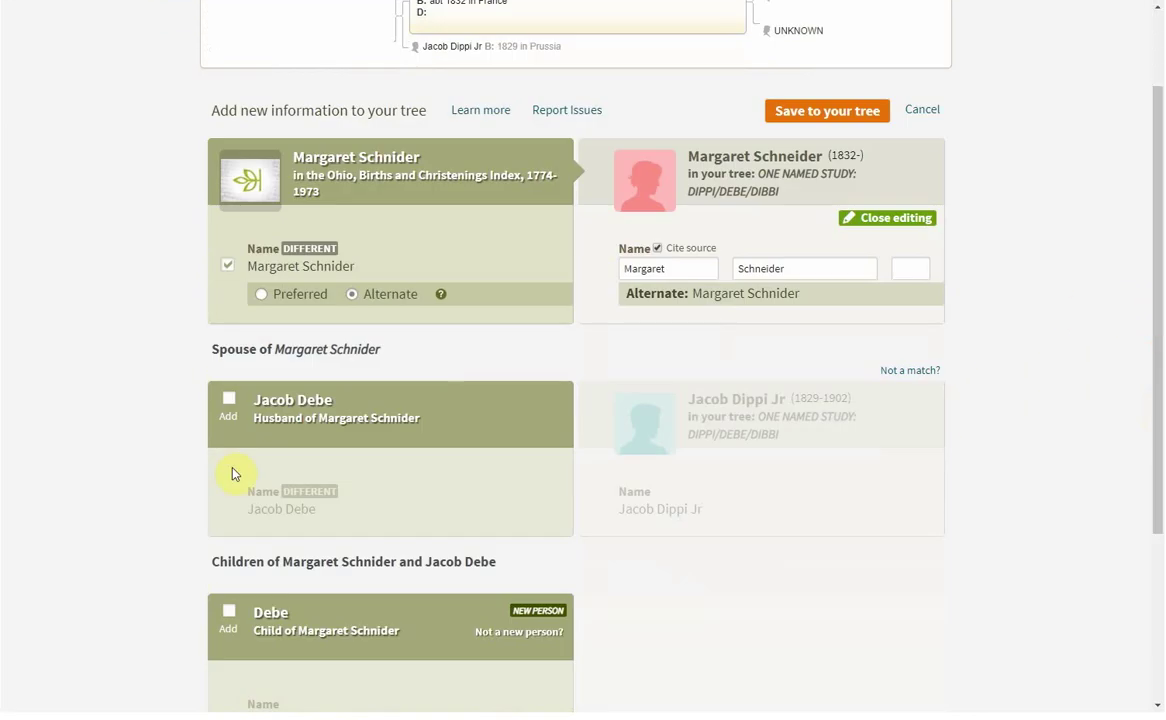
Step: Include the husband from the births and christenings record, keeping his recorded name as an alternate
left_click(229, 399)
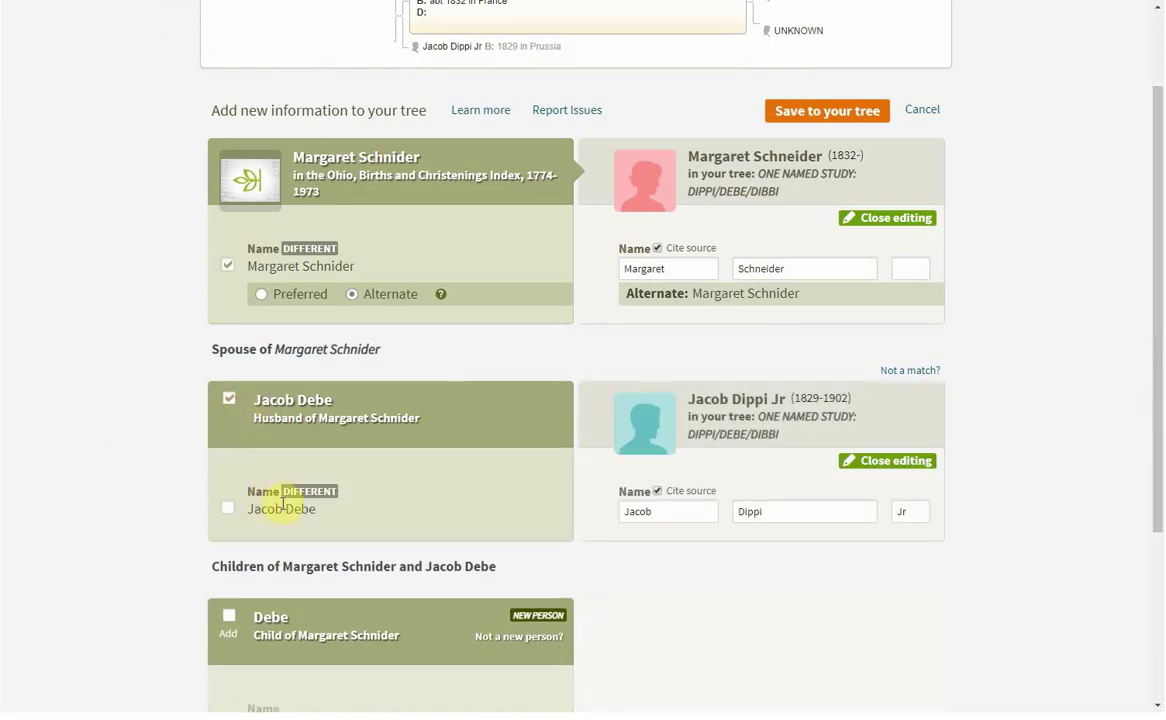
left_click(229, 508)
left_click(354, 538)
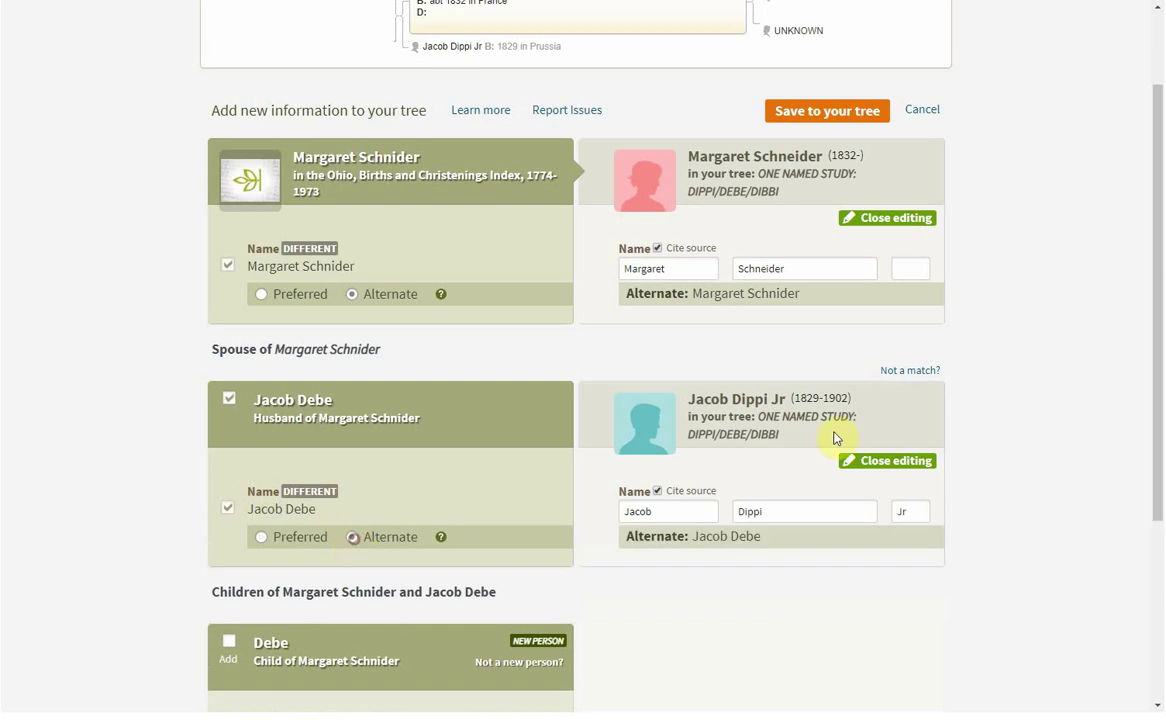
Step: Add the record's child as a new person after checking the existing children for a match, and save the record to the tree
scroll(1137, 493, "down", 2)
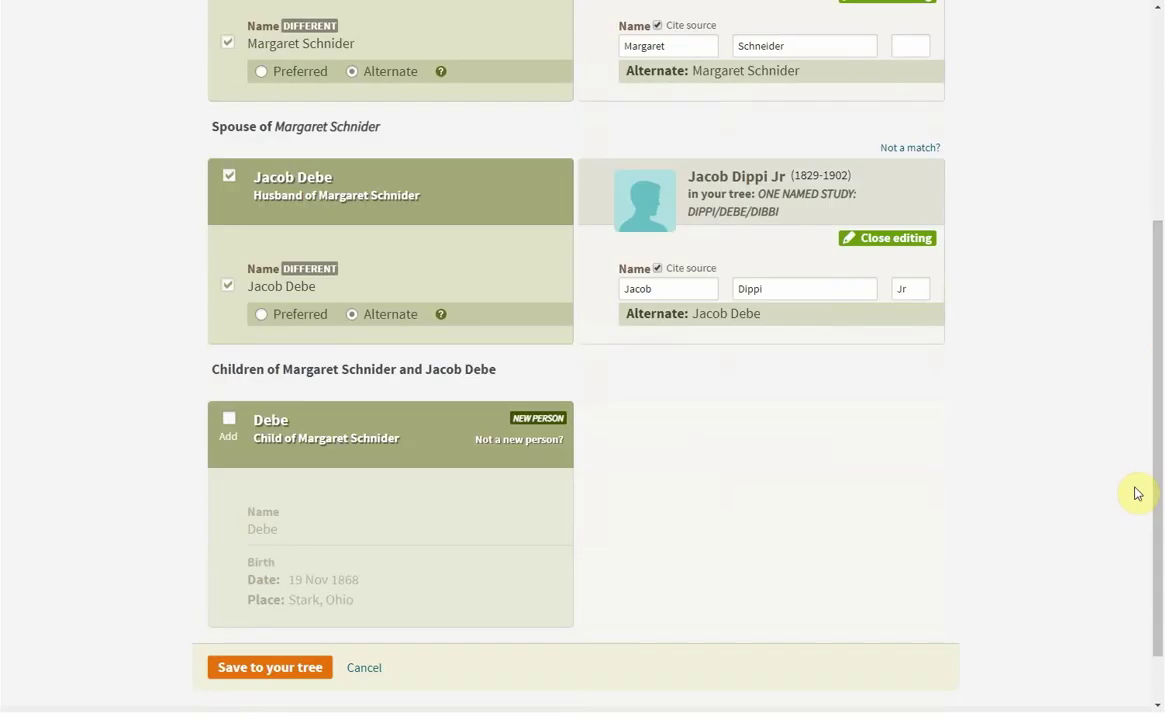
left_click(229, 416)
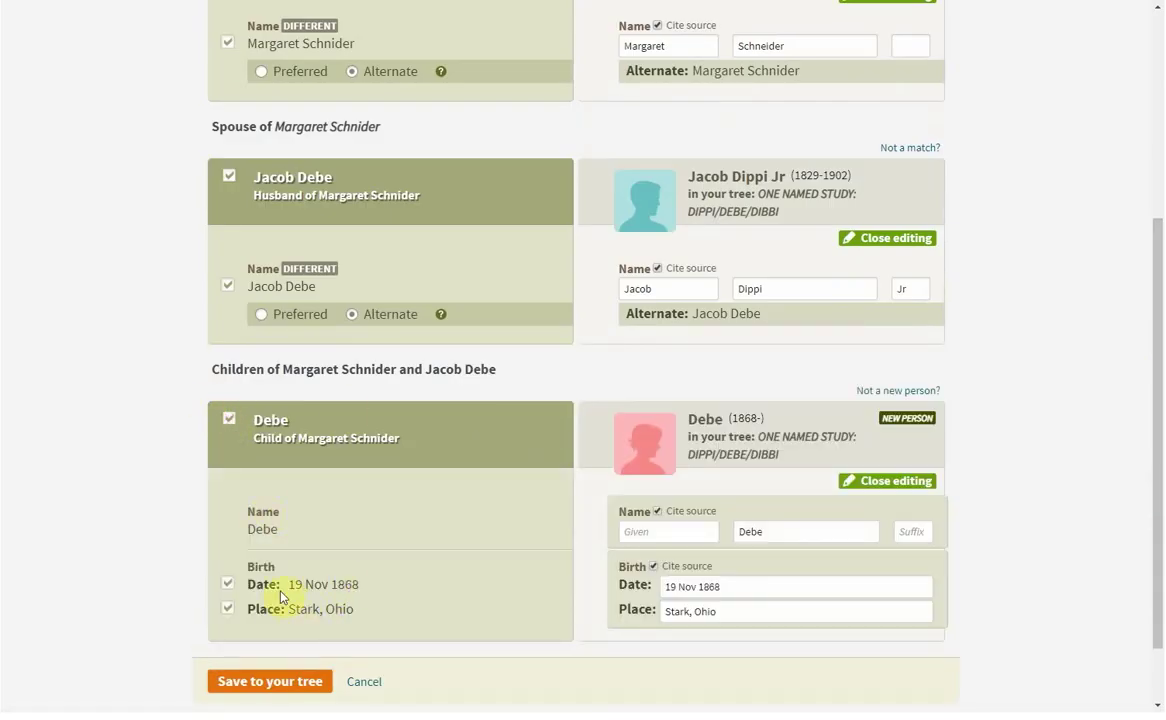
left_click(891, 392)
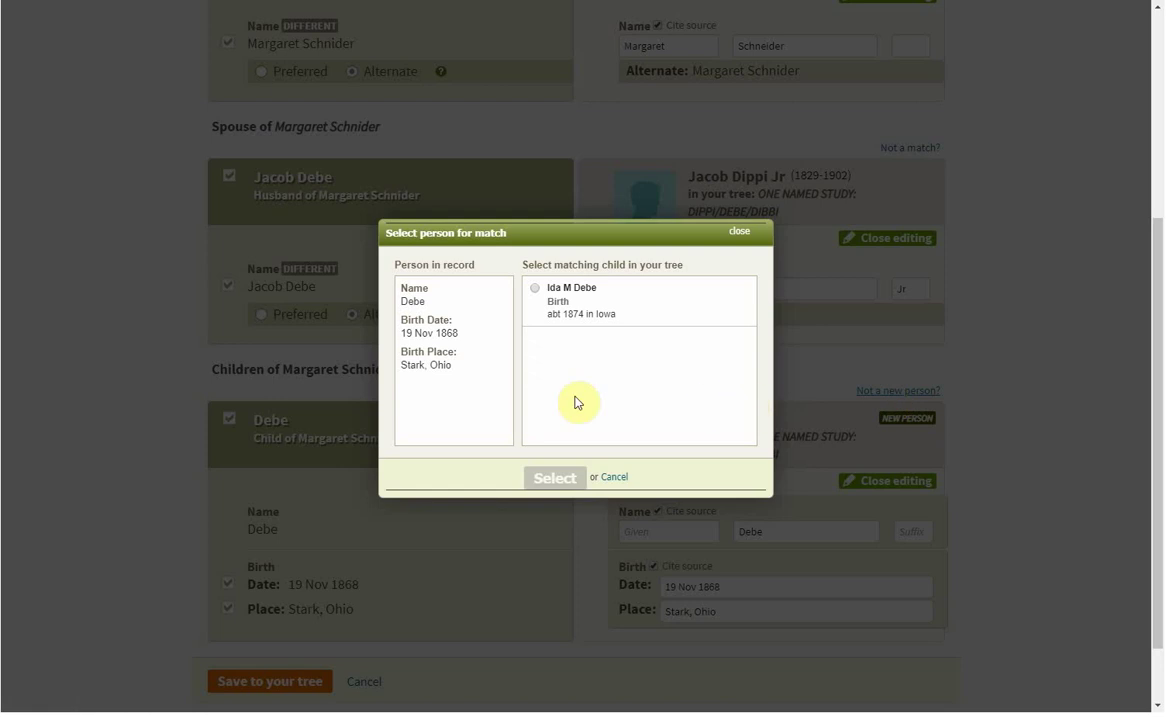
left_click(612, 480)
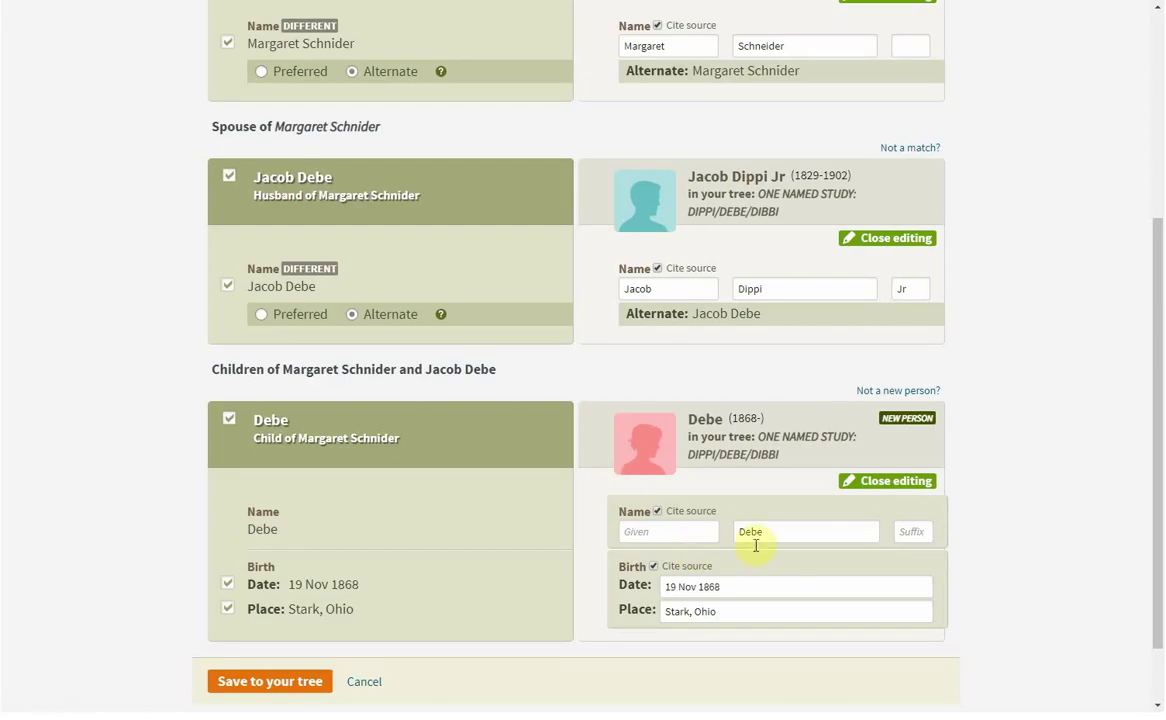
left_click(271, 685)
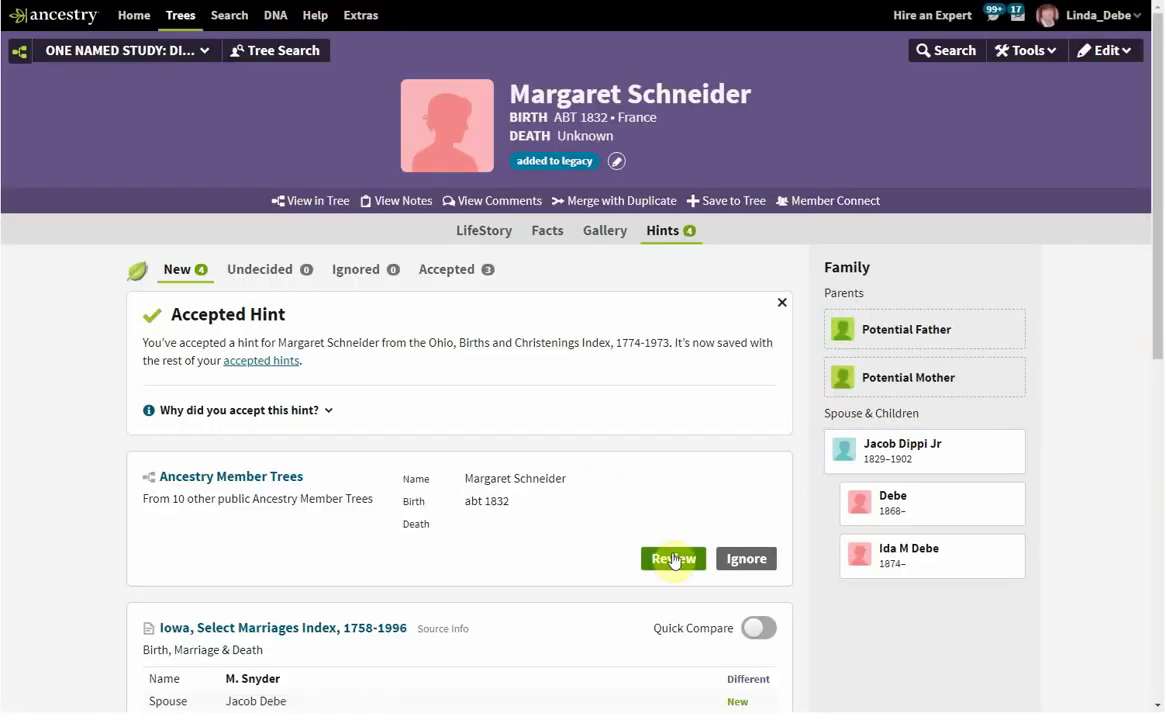
Step: Ignore the wife's Ancestry Member Trees hint and accept her Iowa, Select Marriages Index, 1758-1996 hint as a match
left_click(744, 562)
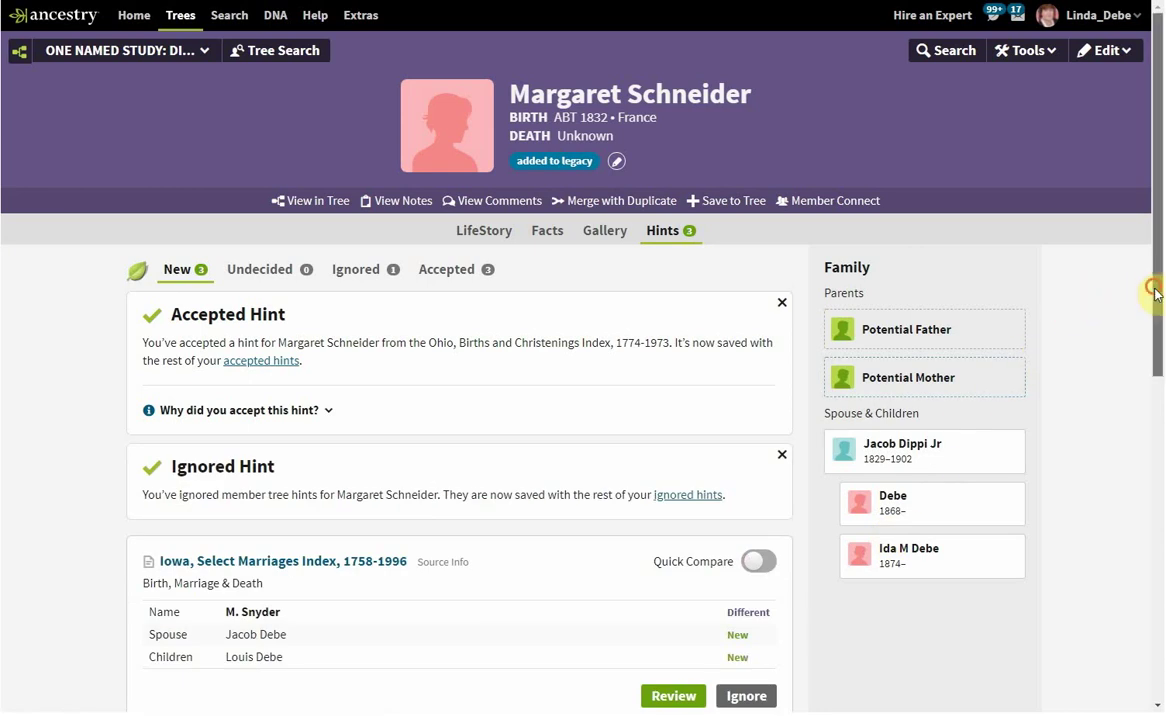
left_click_drag(1155, 288, 1125, 430)
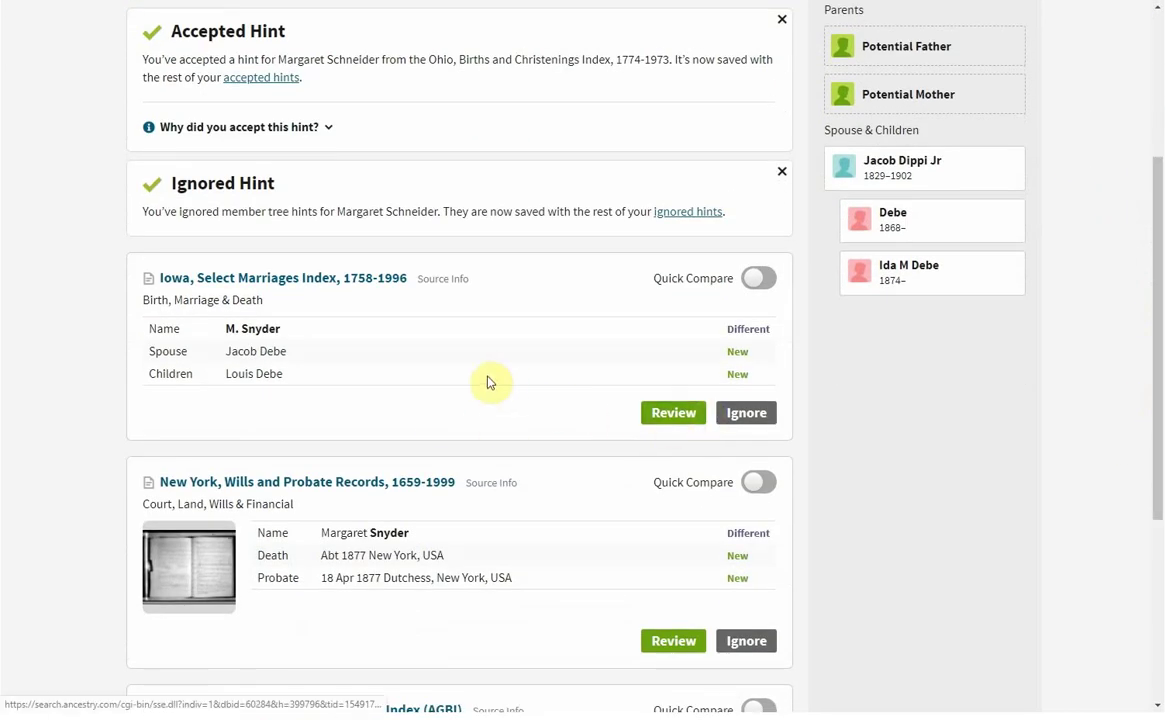
left_click(663, 418)
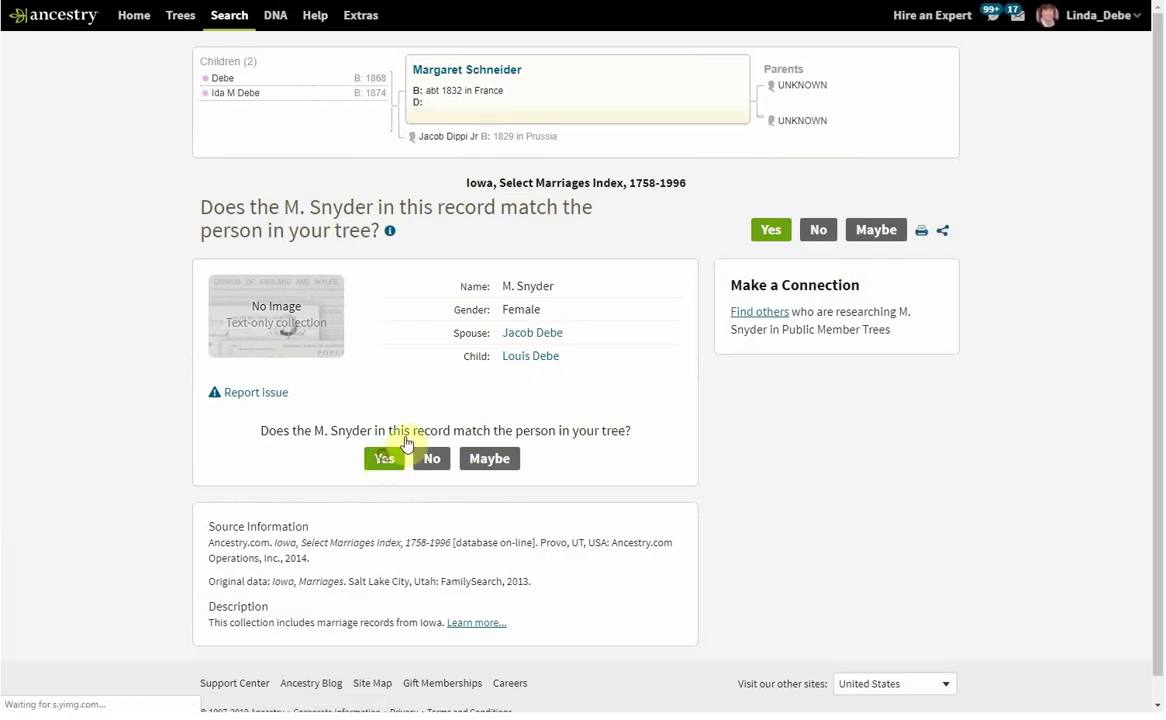
left_click(404, 447)
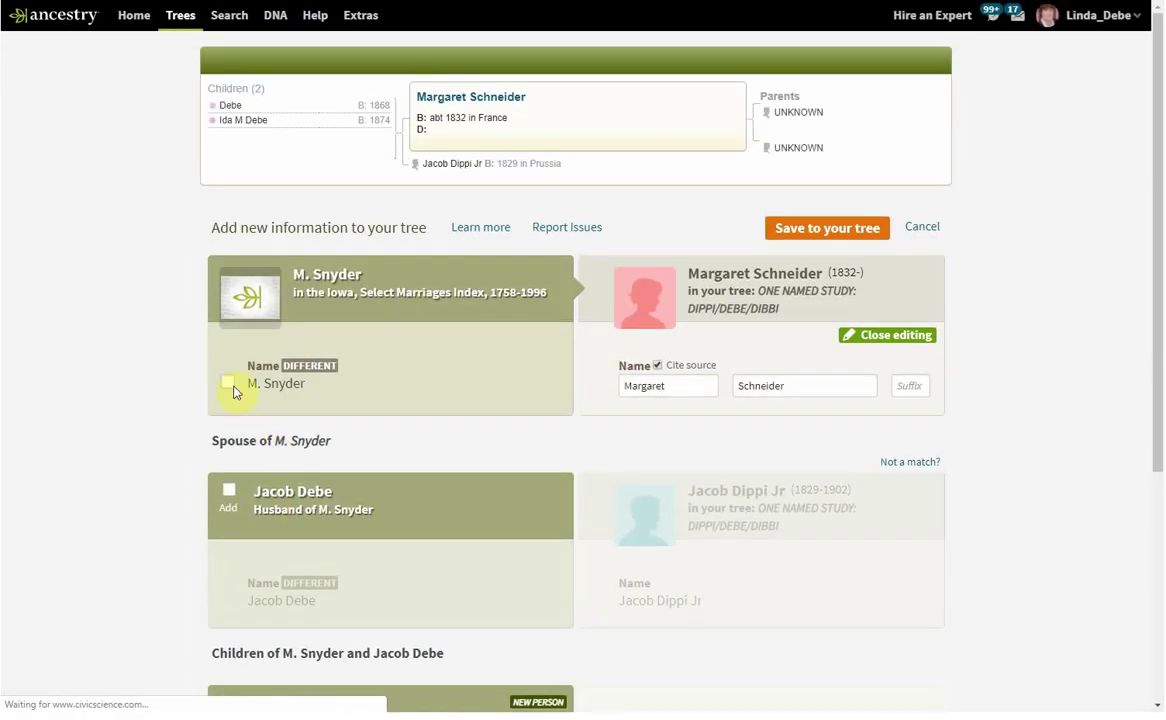
Step: Save the marriage index record with the wife's name as an alternate, including her husband and a new child with birthplace Ohio
left_click(230, 385)
left_click(352, 411)
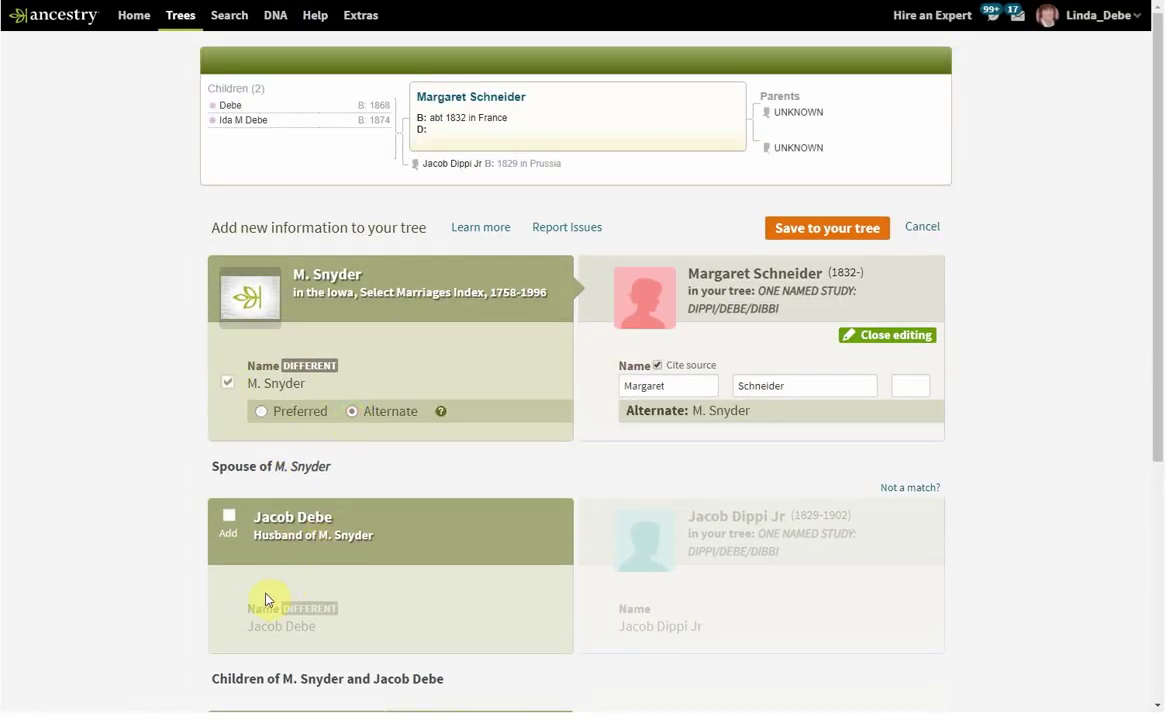
left_click(231, 517)
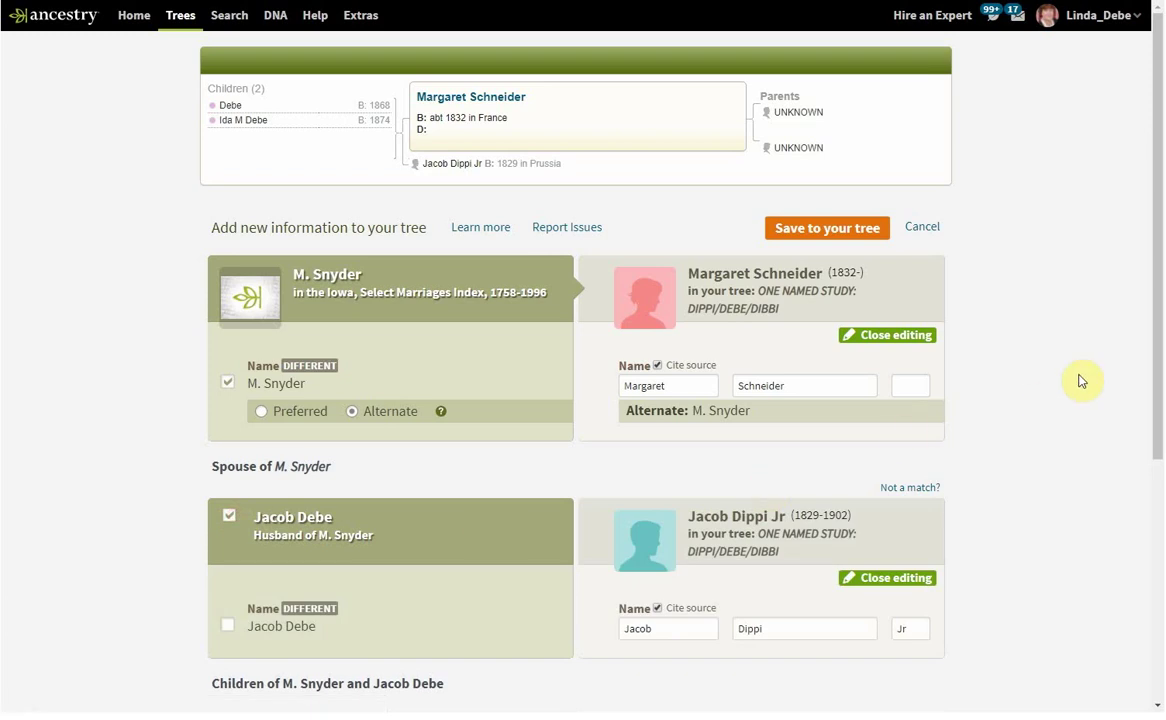
scroll(1124, 520, "down", 4)
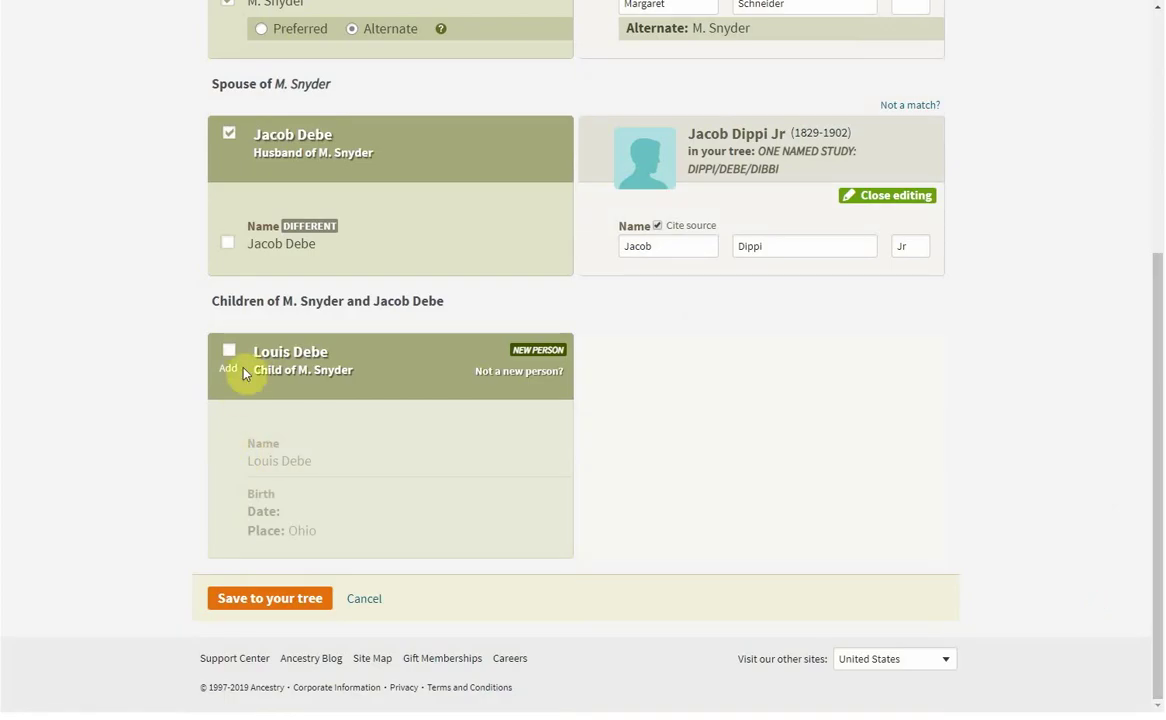
left_click(230, 351)
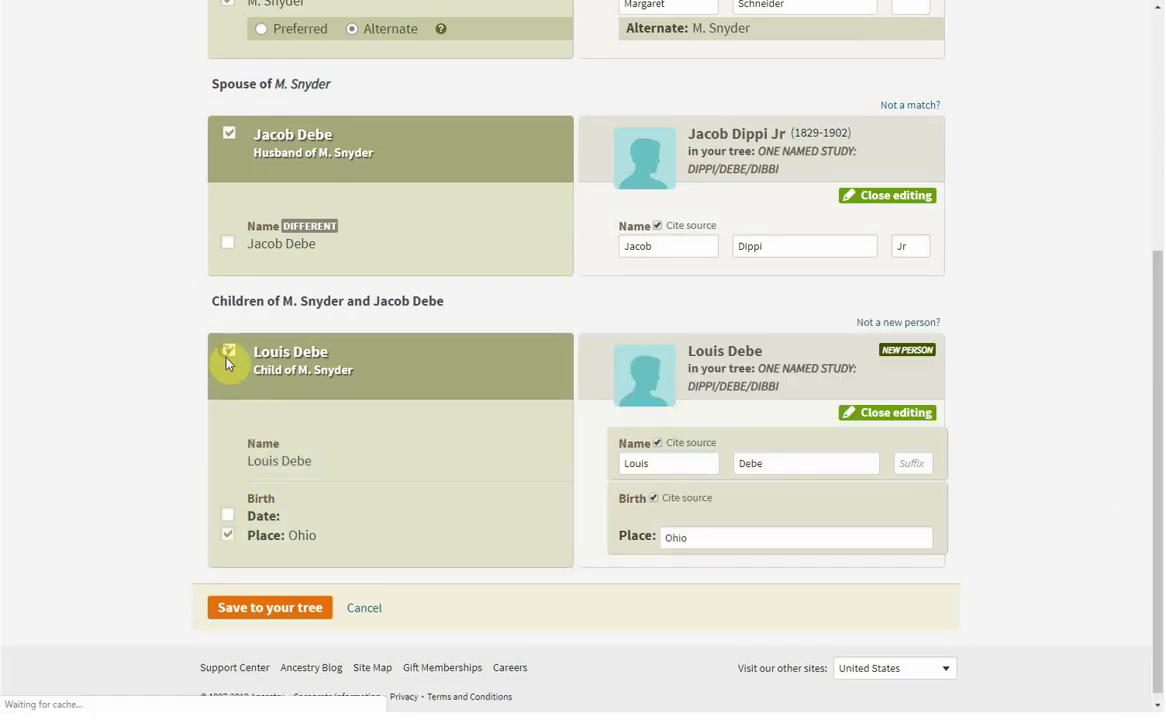
left_click(255, 614)
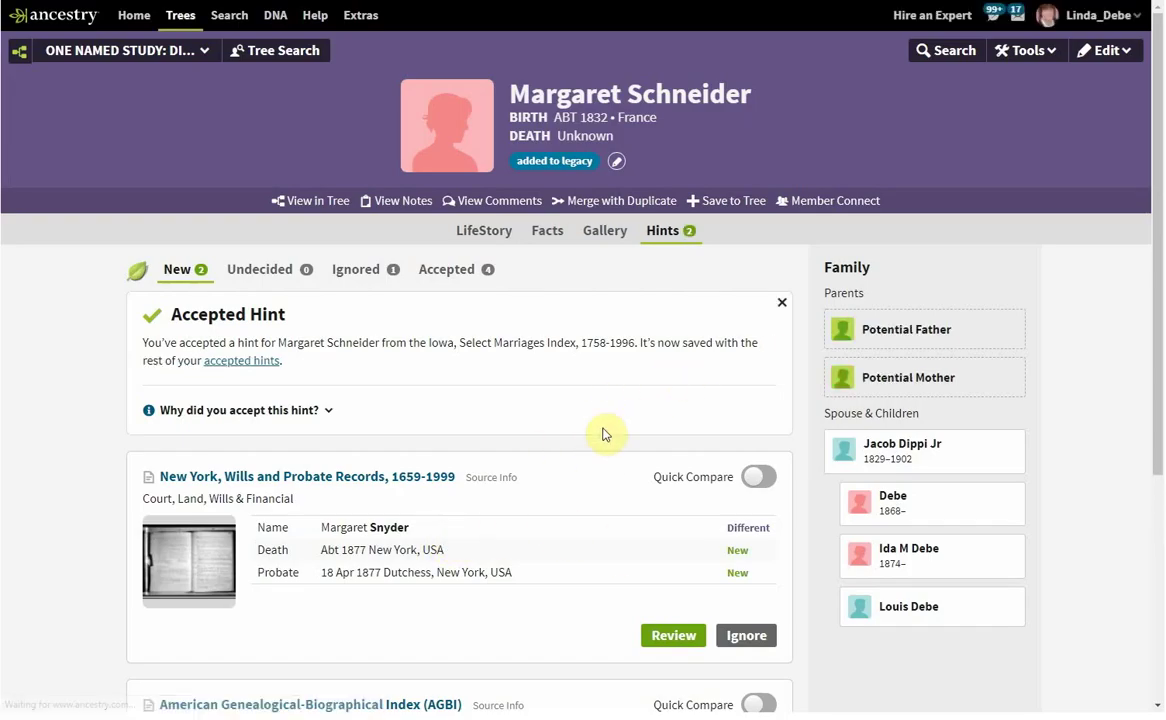
Step: Look over the wife's remaining hints, dismiss the accepted-hint notice, and compare her updated sources with those linked to "Added to Legacy"
left_click_drag(1155, 308, 1132, 398)
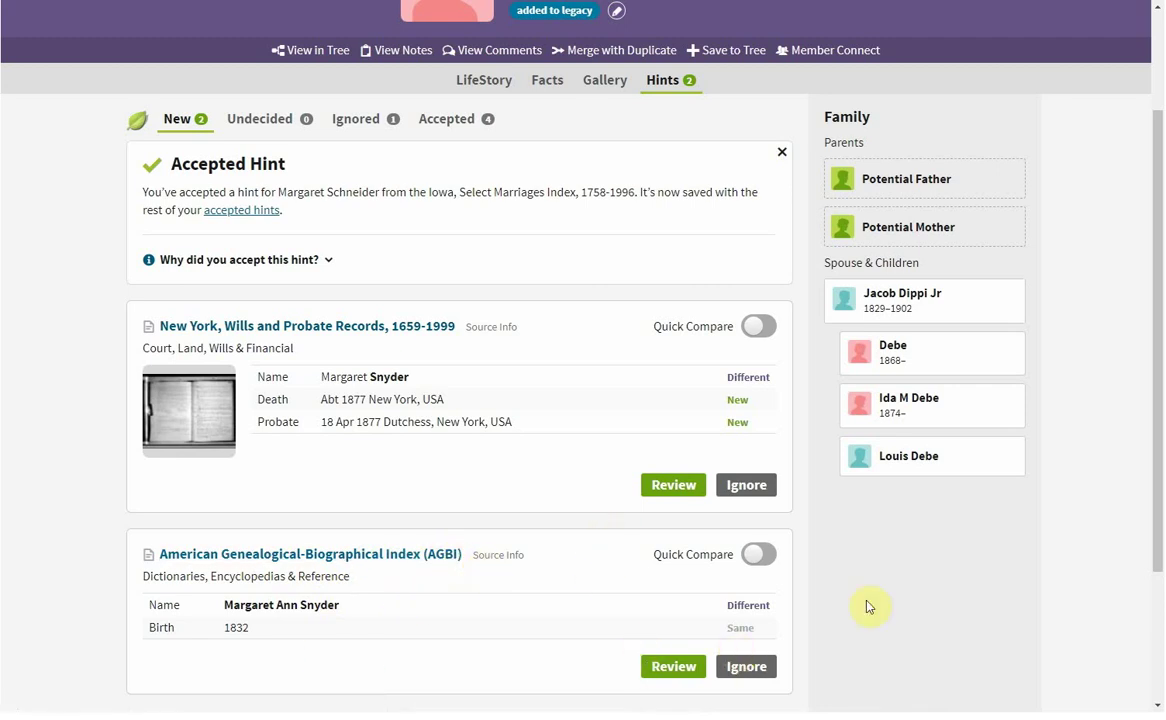
left_click_drag(1153, 463, 1153, 416)
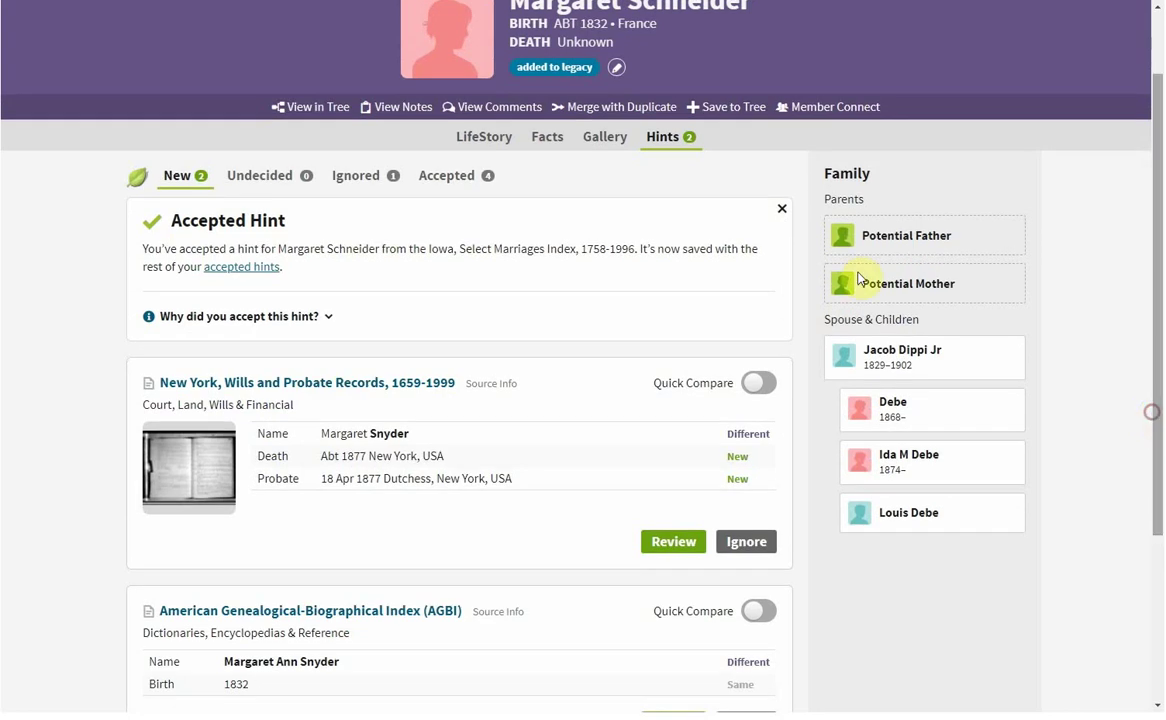
left_click(784, 212)
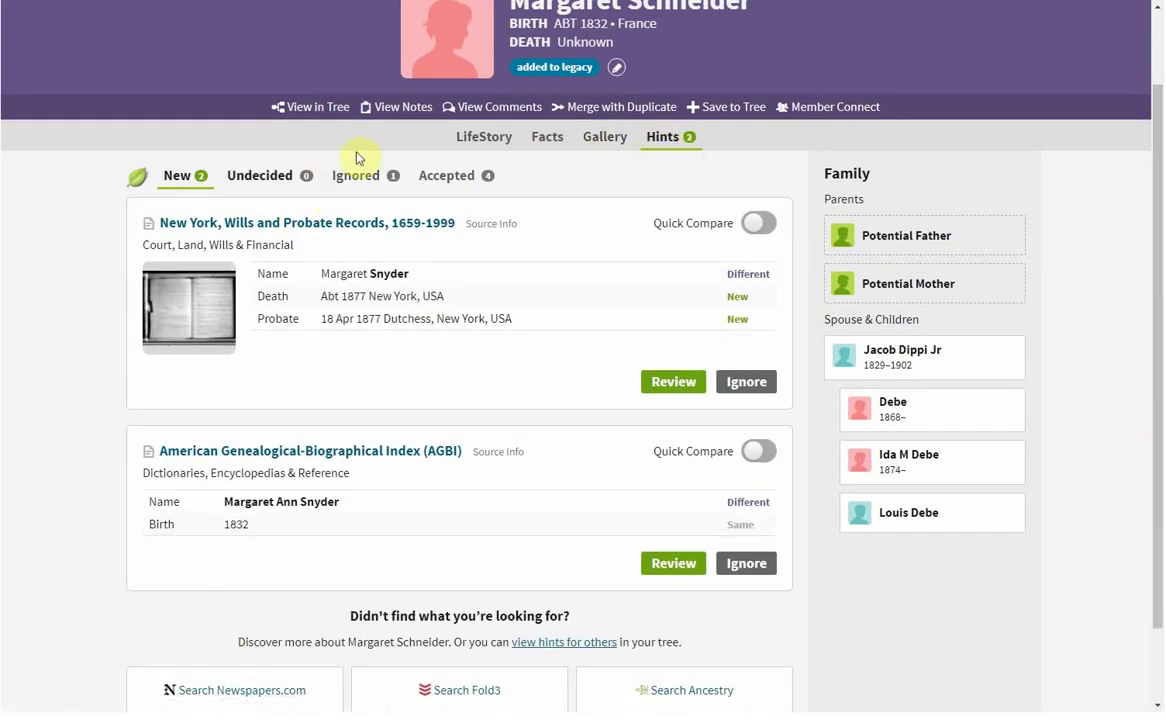
left_click(545, 143)
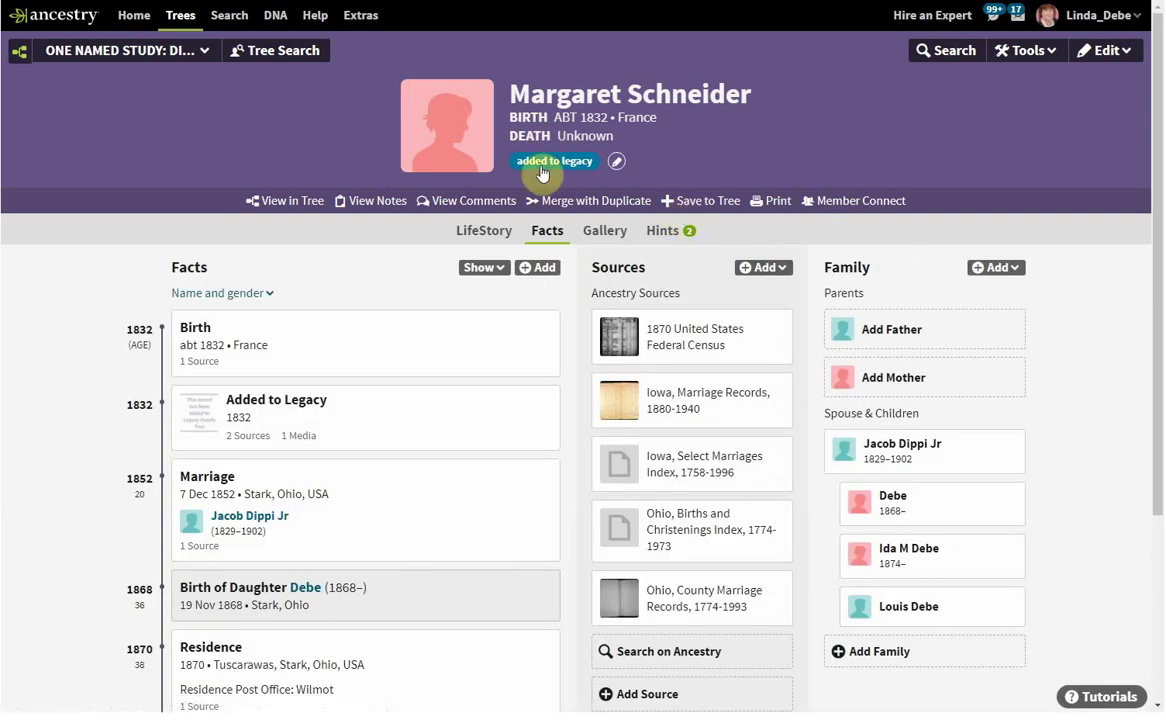
left_click_drag(1160, 174, 1145, 250)
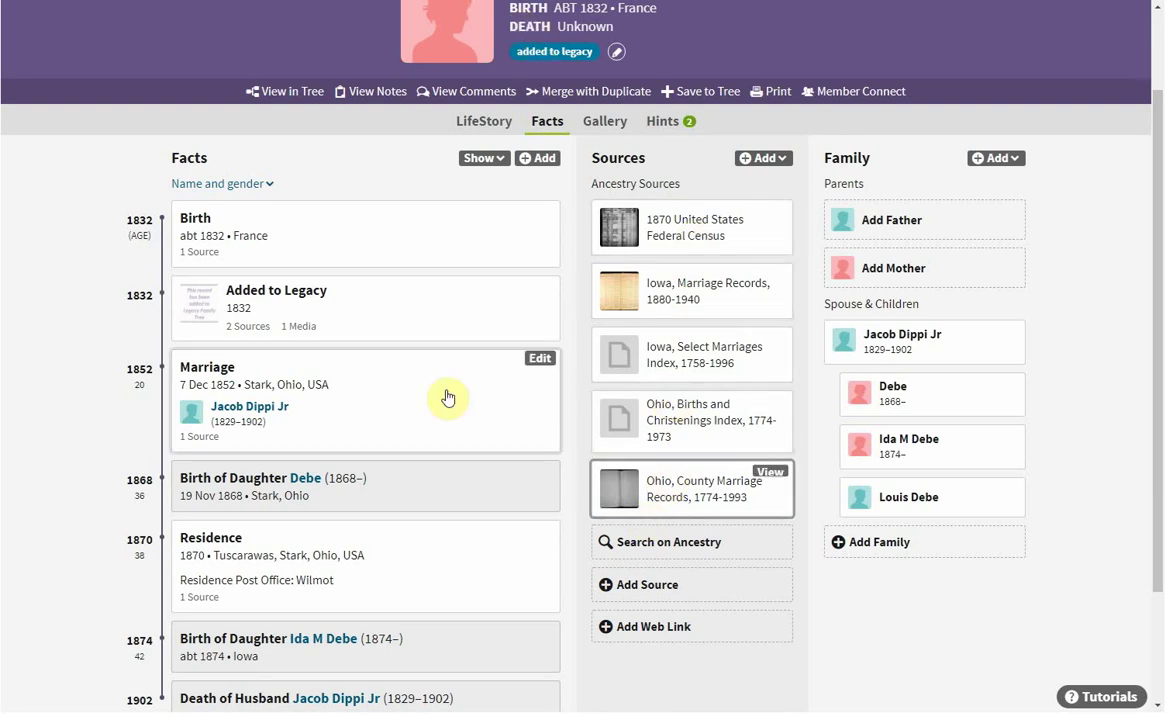
left_click(333, 310)
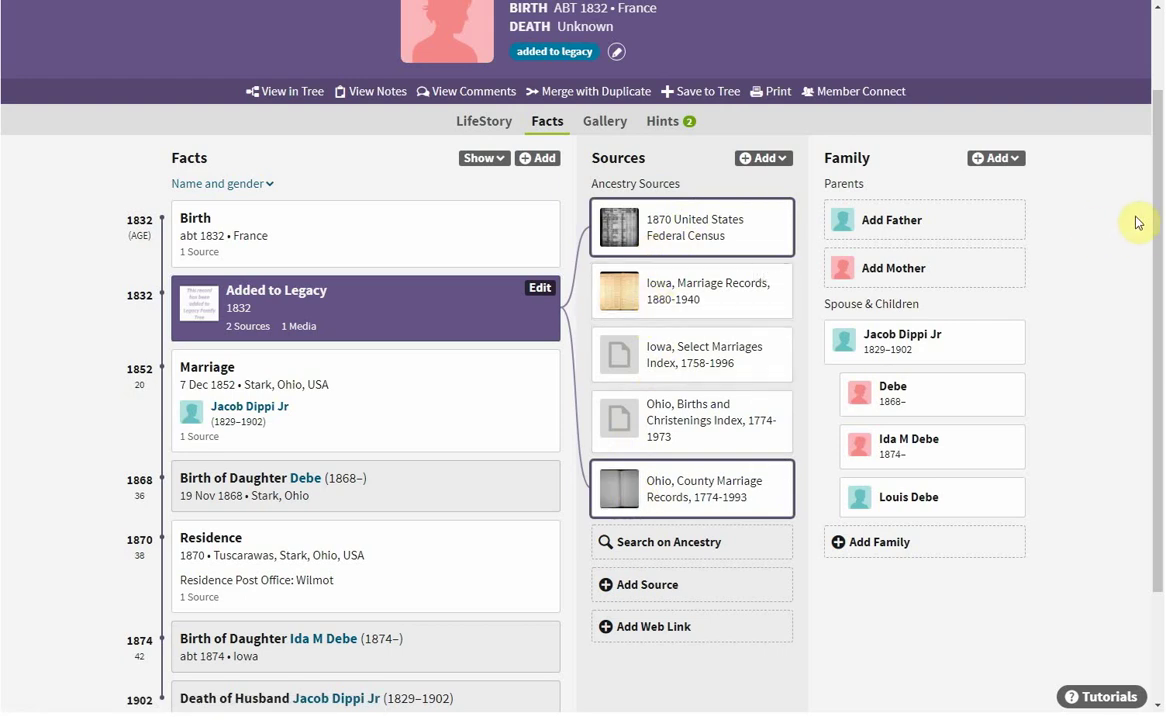
left_click_drag(1153, 218, 1153, 198)
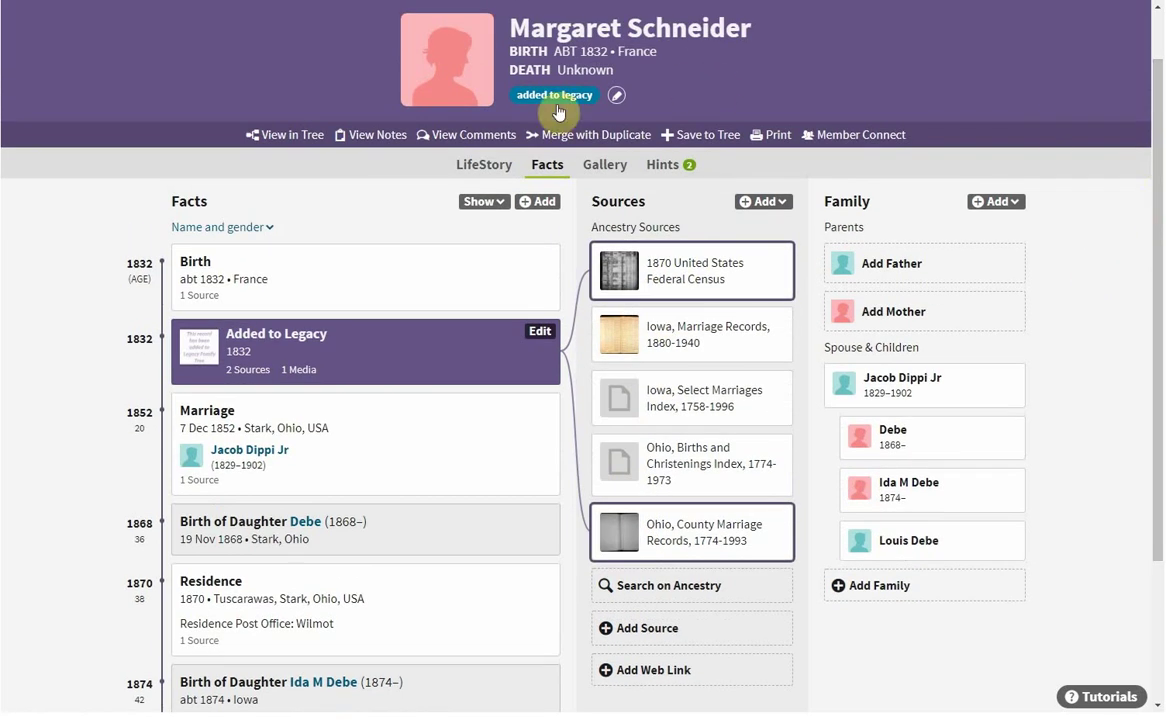
Step: Remove the "added to legacy" tag from the wife and view the media in her gallery
left_click(581, 104)
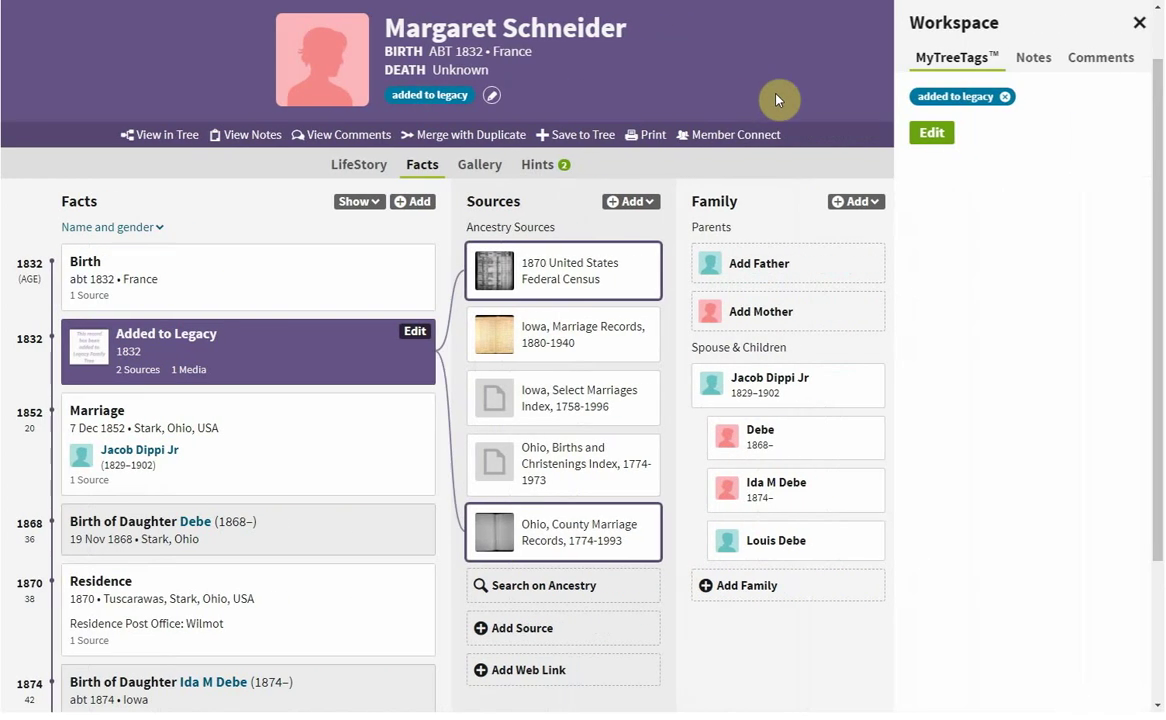
left_click(995, 100)
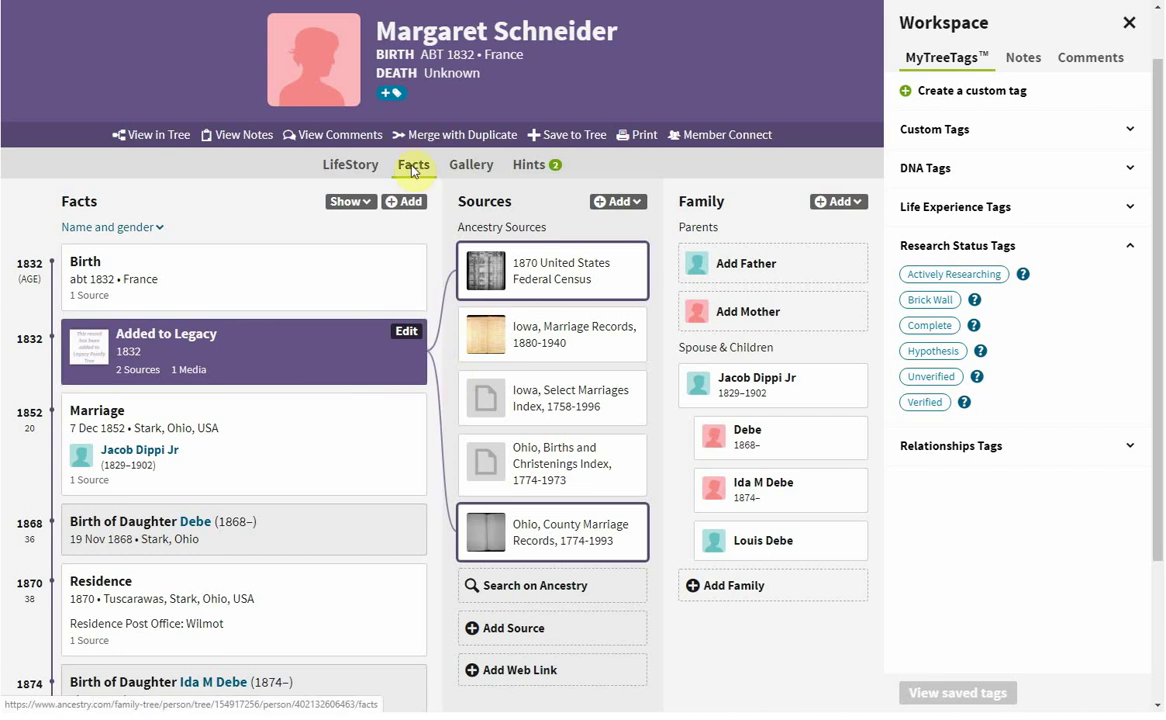
left_click(471, 166)
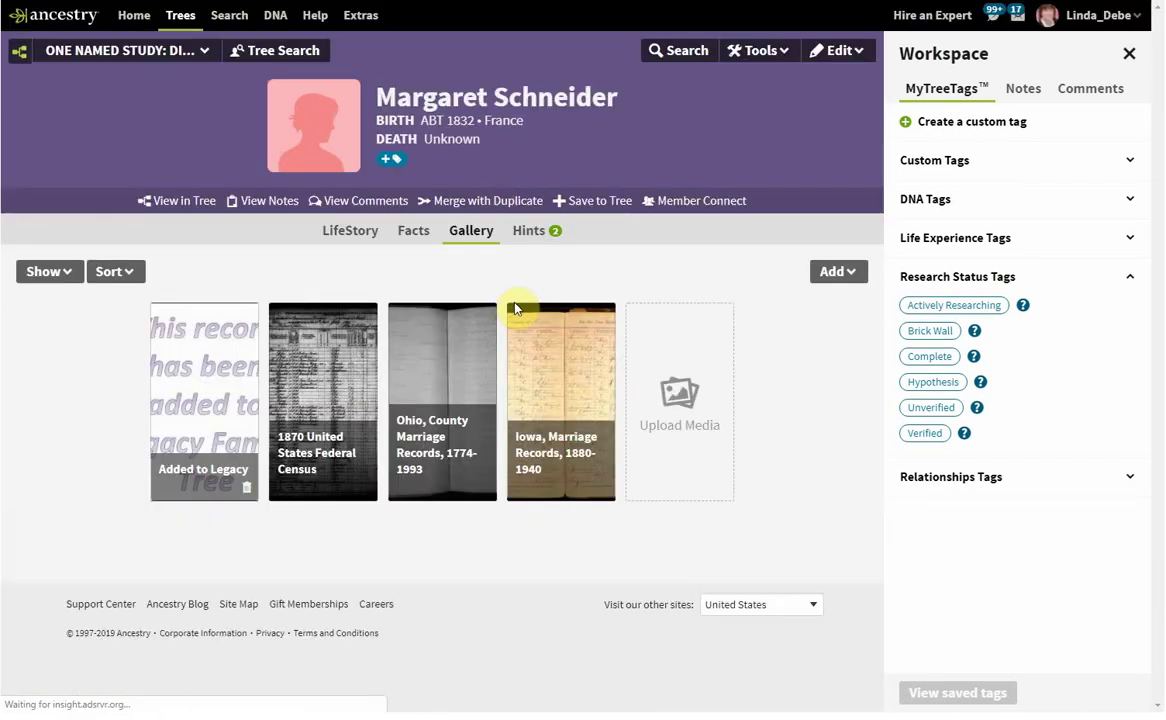
left_click(1128, 56)
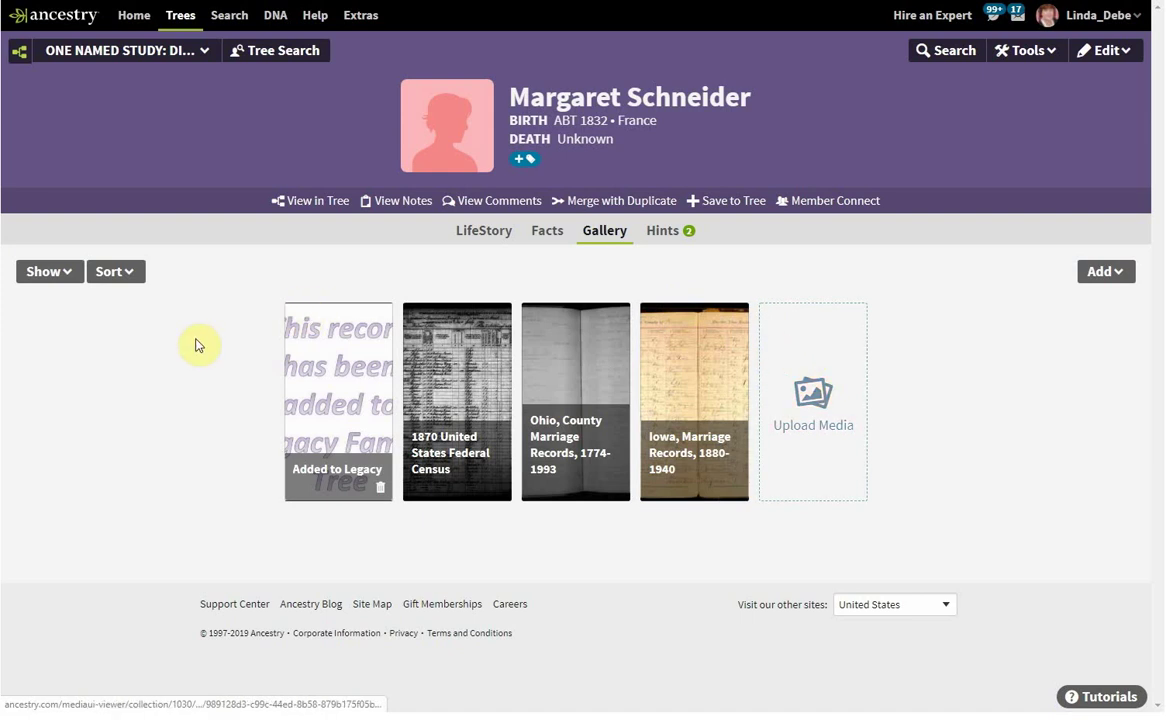
Step: Check the sources and media attached to the wife's "Added to Legacy" event
left_click(545, 242)
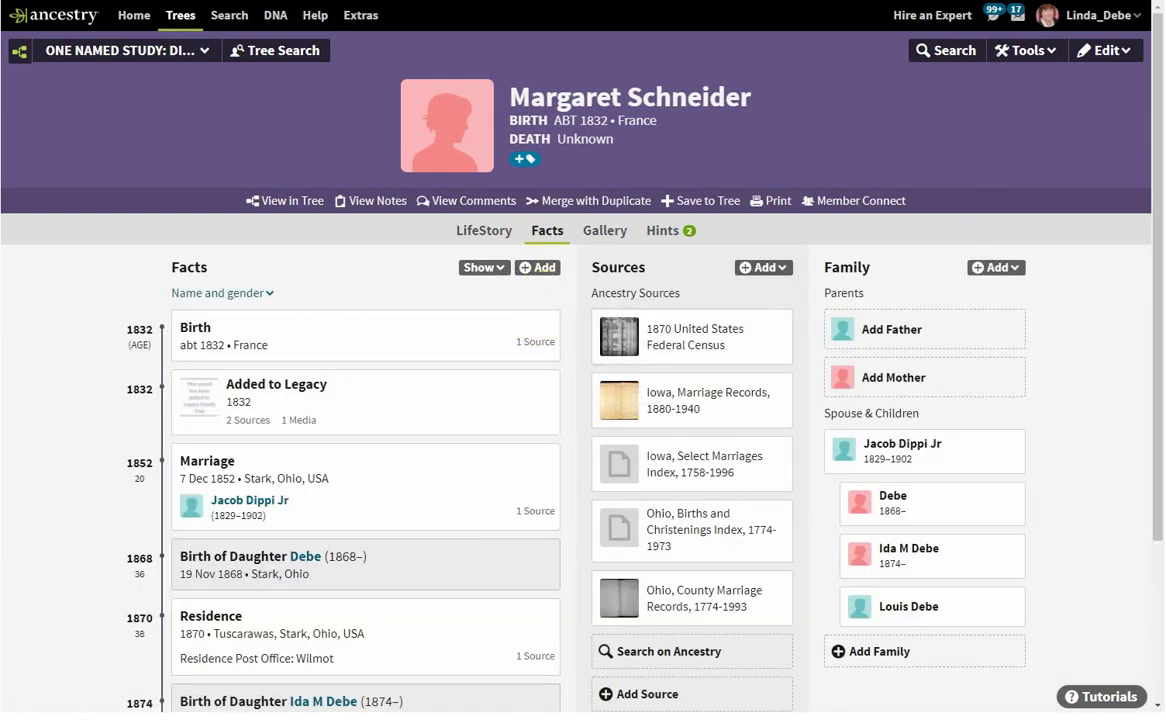
left_click_drag(1153, 187, 1153, 252)
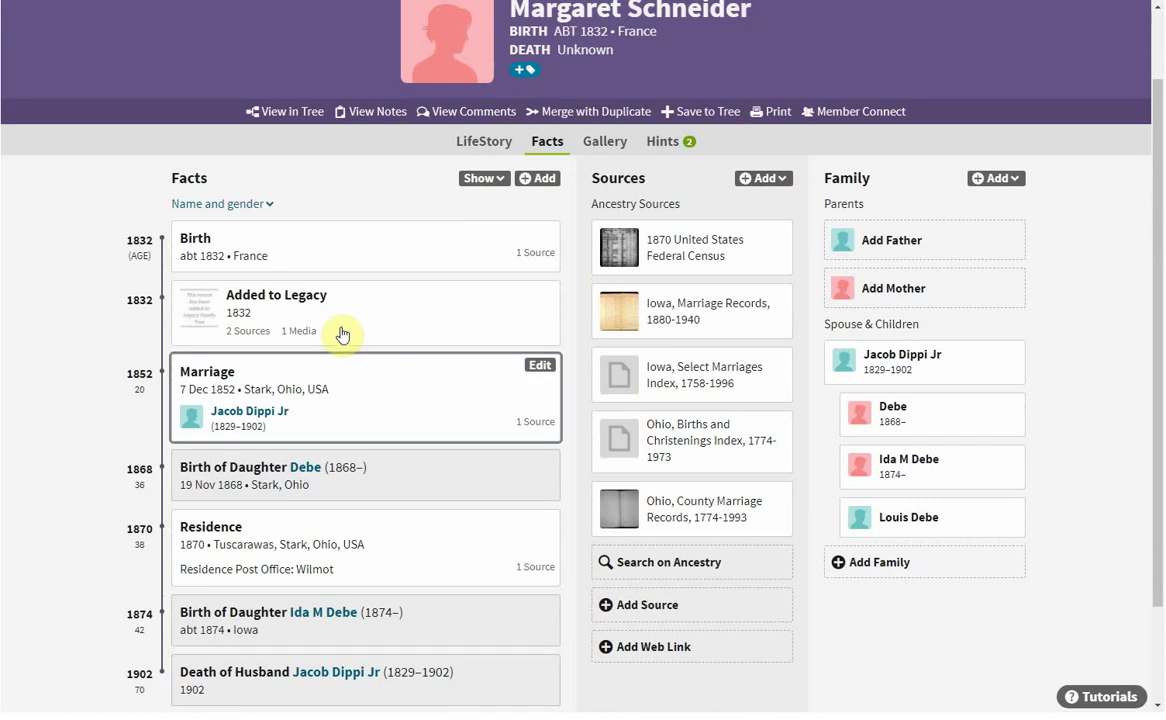
left_click(401, 313)
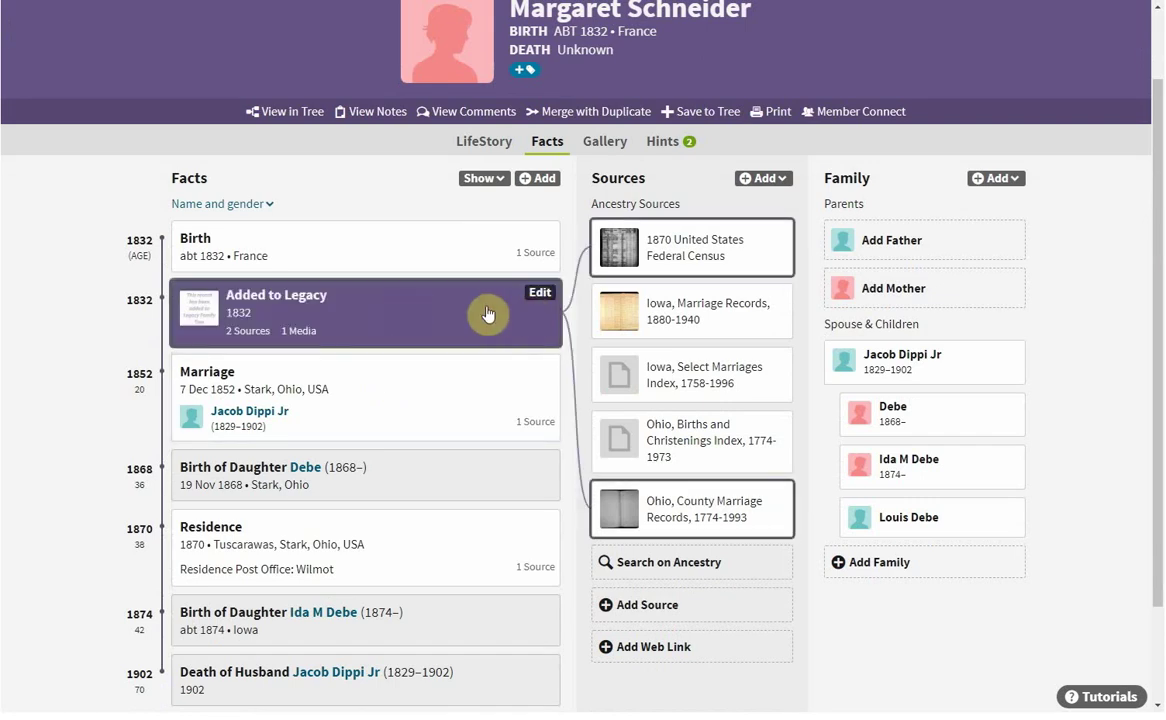
left_click(541, 299)
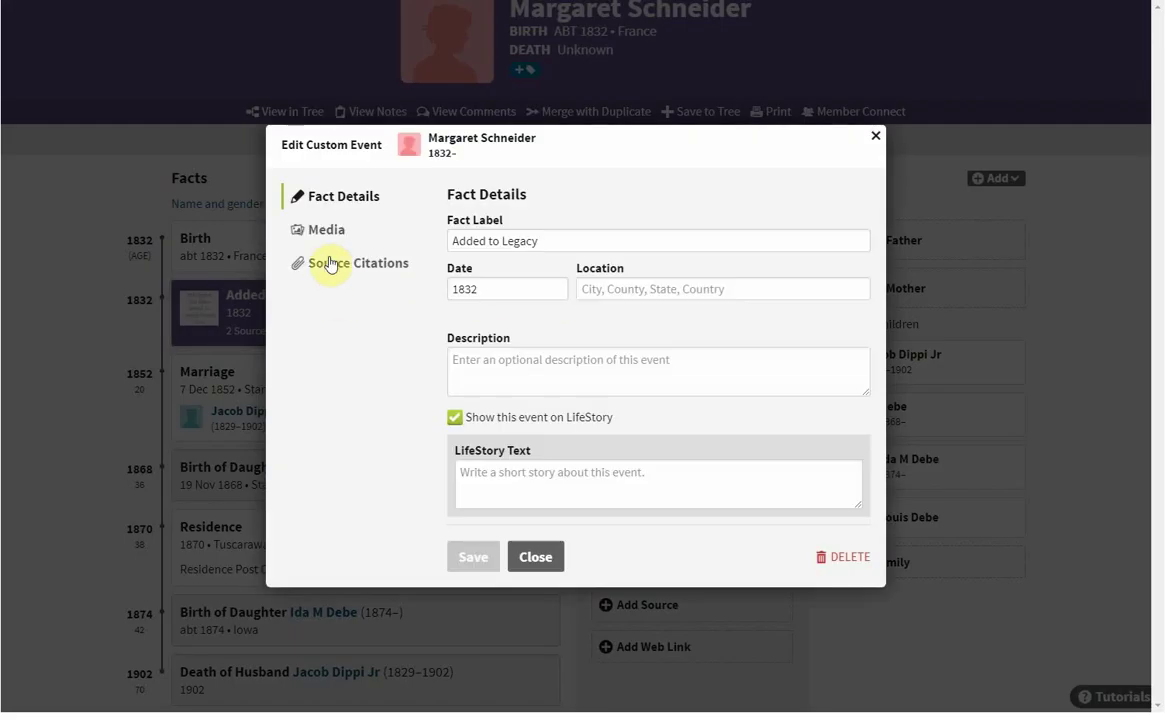
left_click(328, 229)
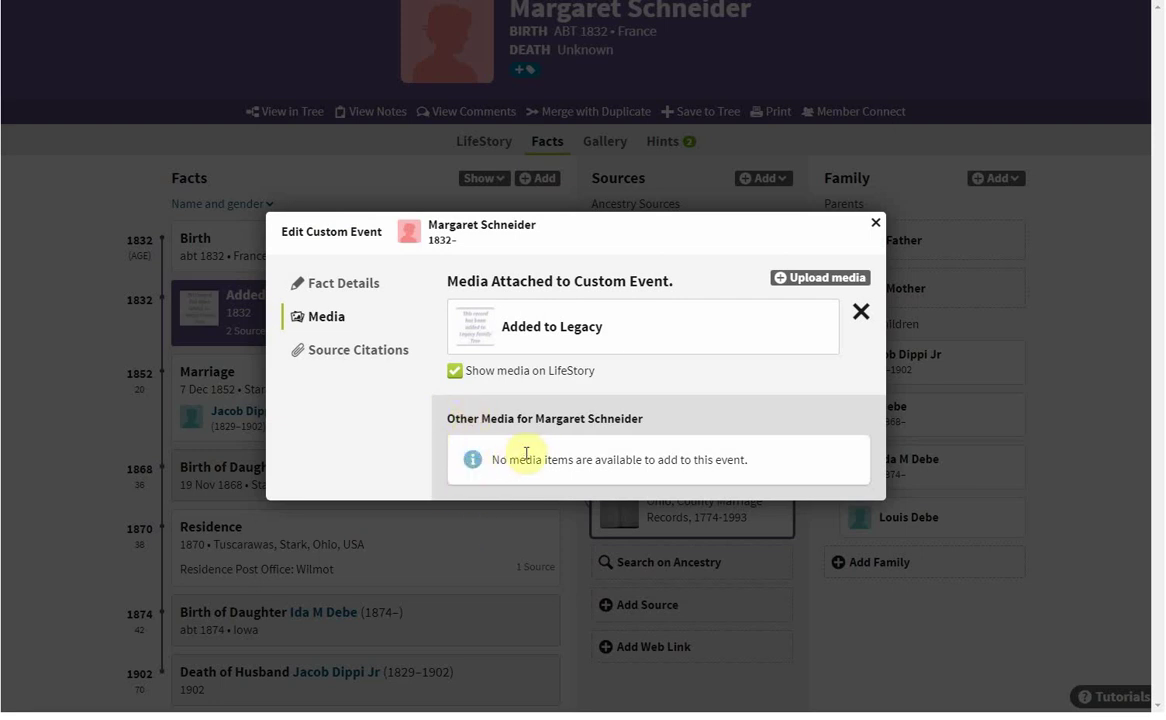
left_click(876, 223)
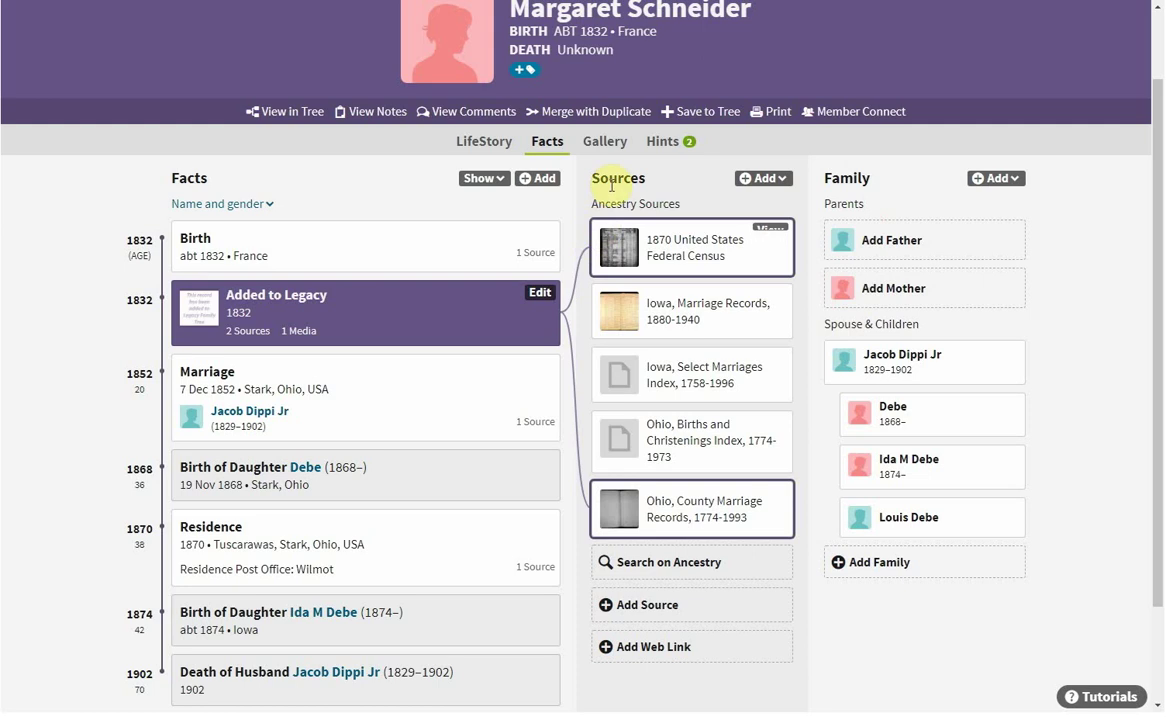
Step: Compare the items in the wife's gallery with the media available for her "Added to Legacy" event
left_click(614, 146)
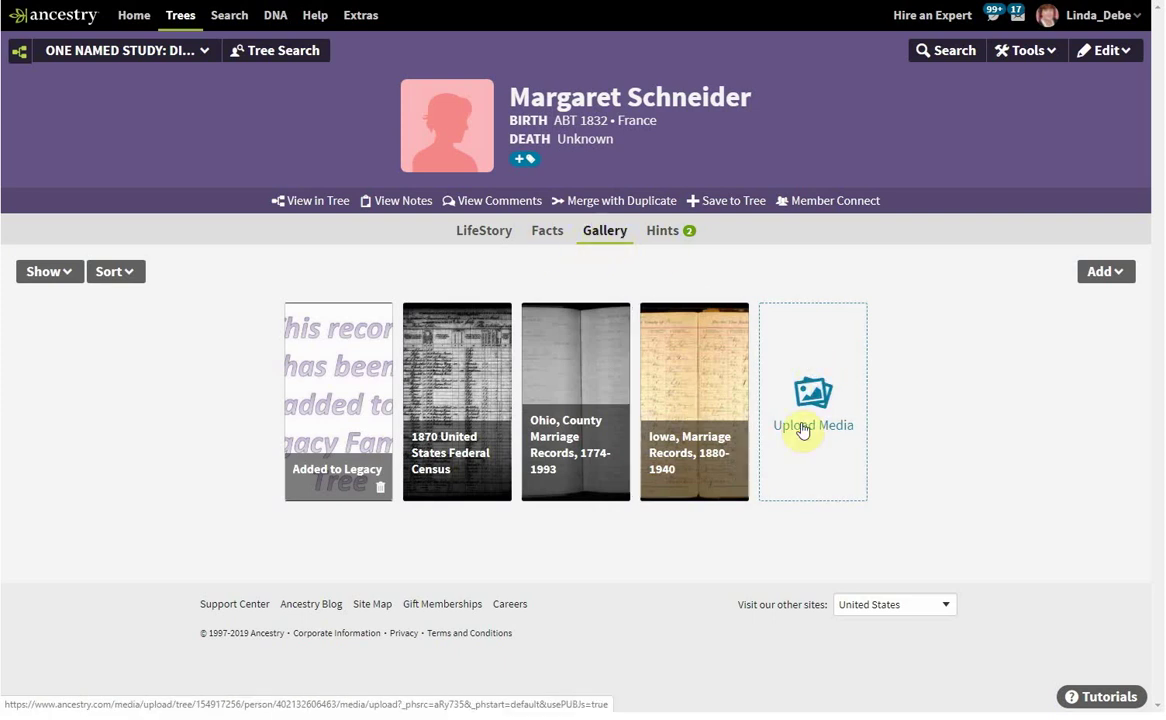
left_click(545, 232)
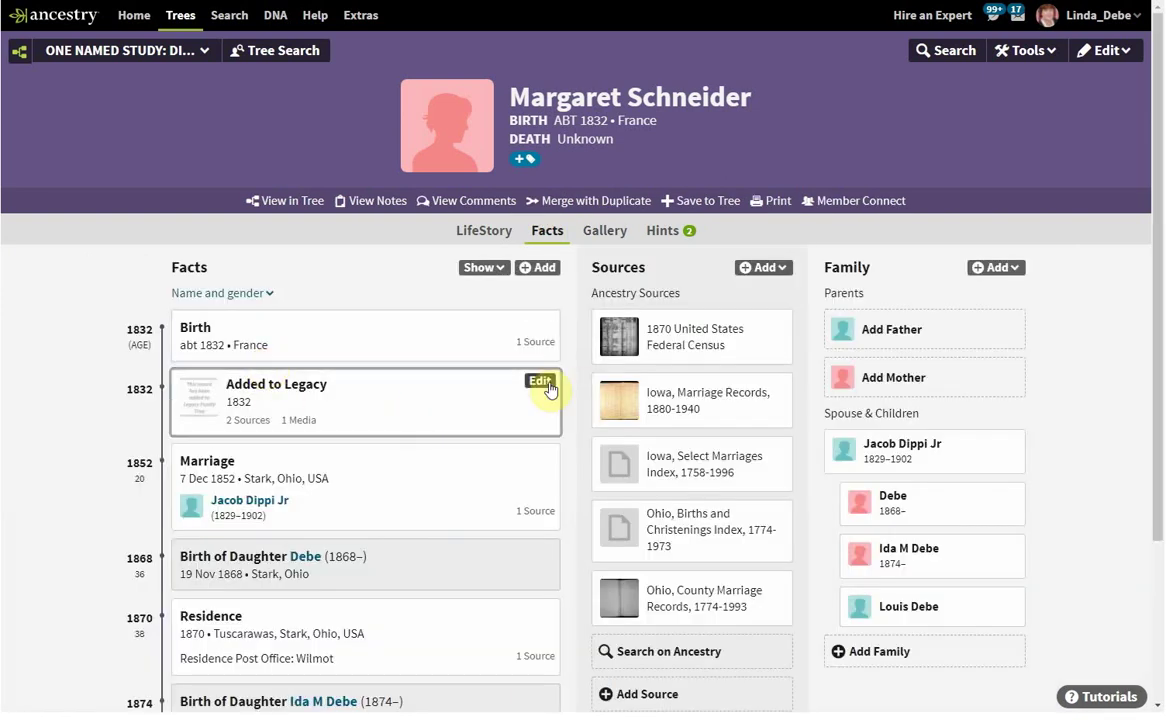
left_click(539, 379)
left_click(322, 229)
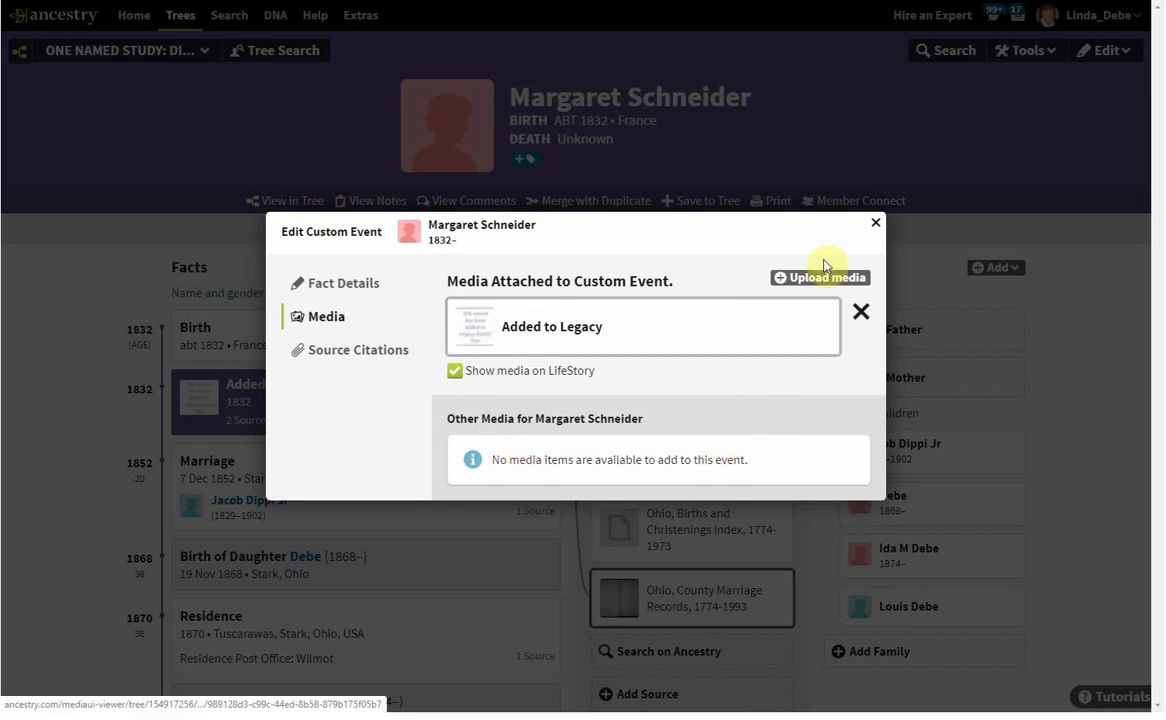
left_click(874, 225)
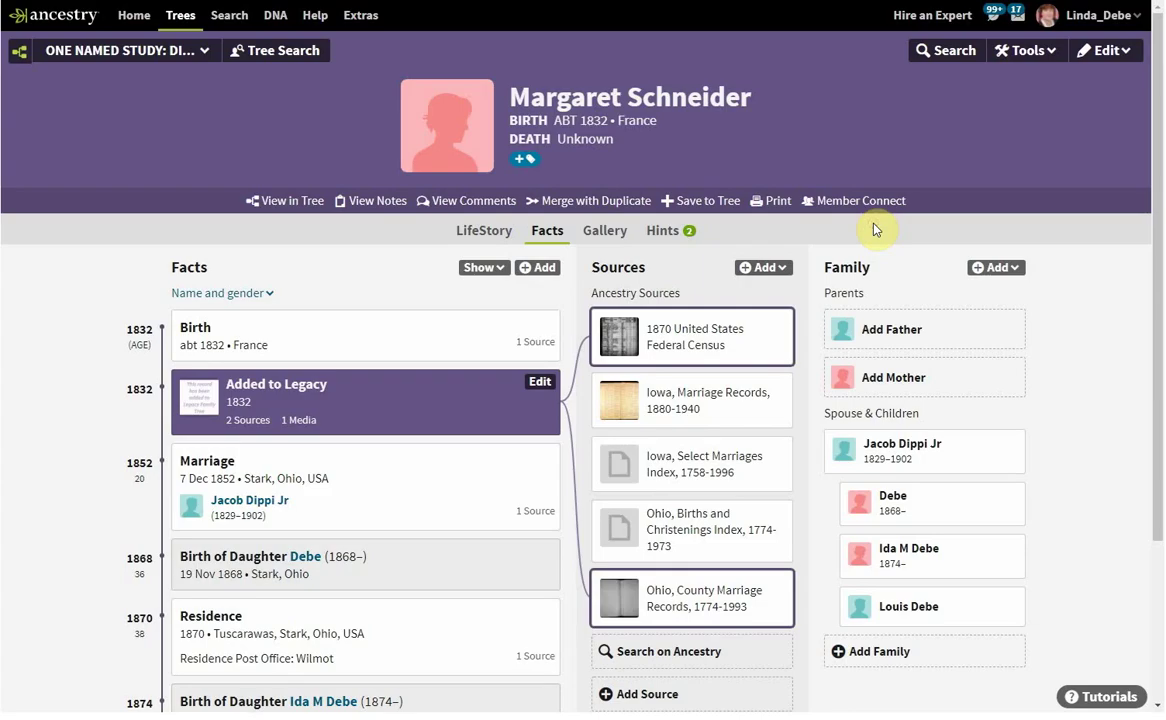